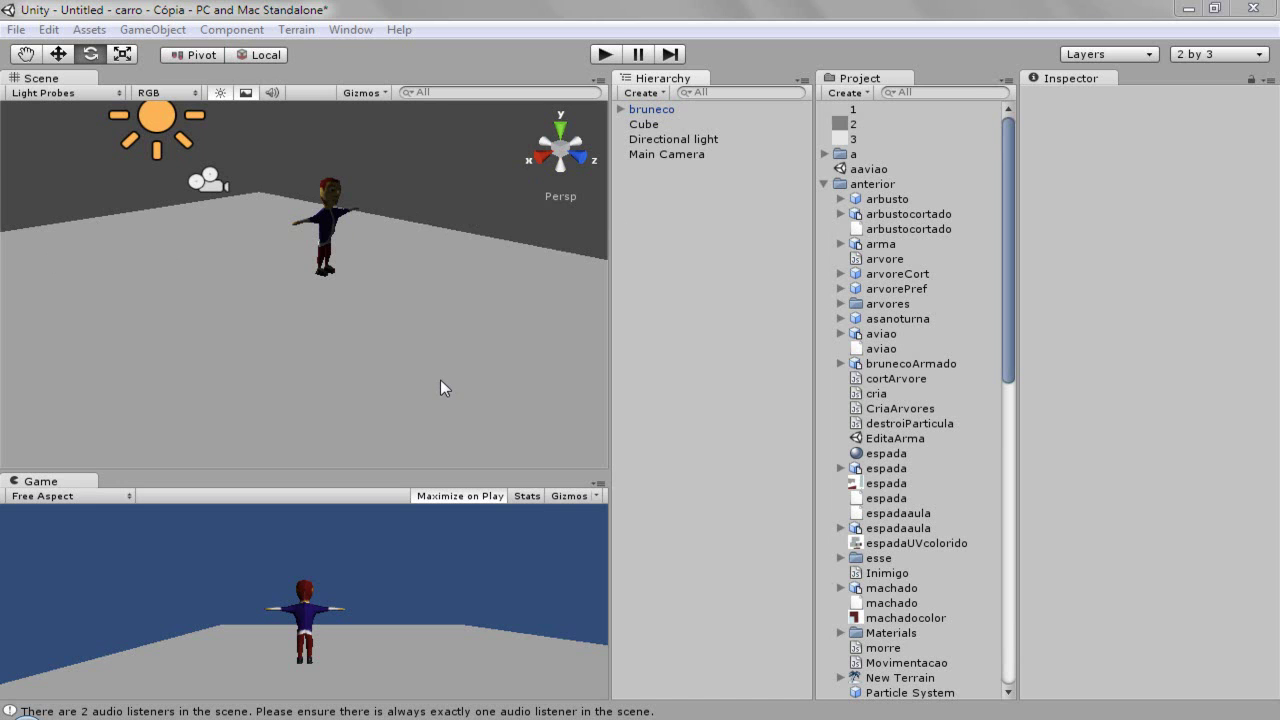
Frame the whole ground Cube in the Scene view and start Play mode to test bruneco.
click(824, 184)
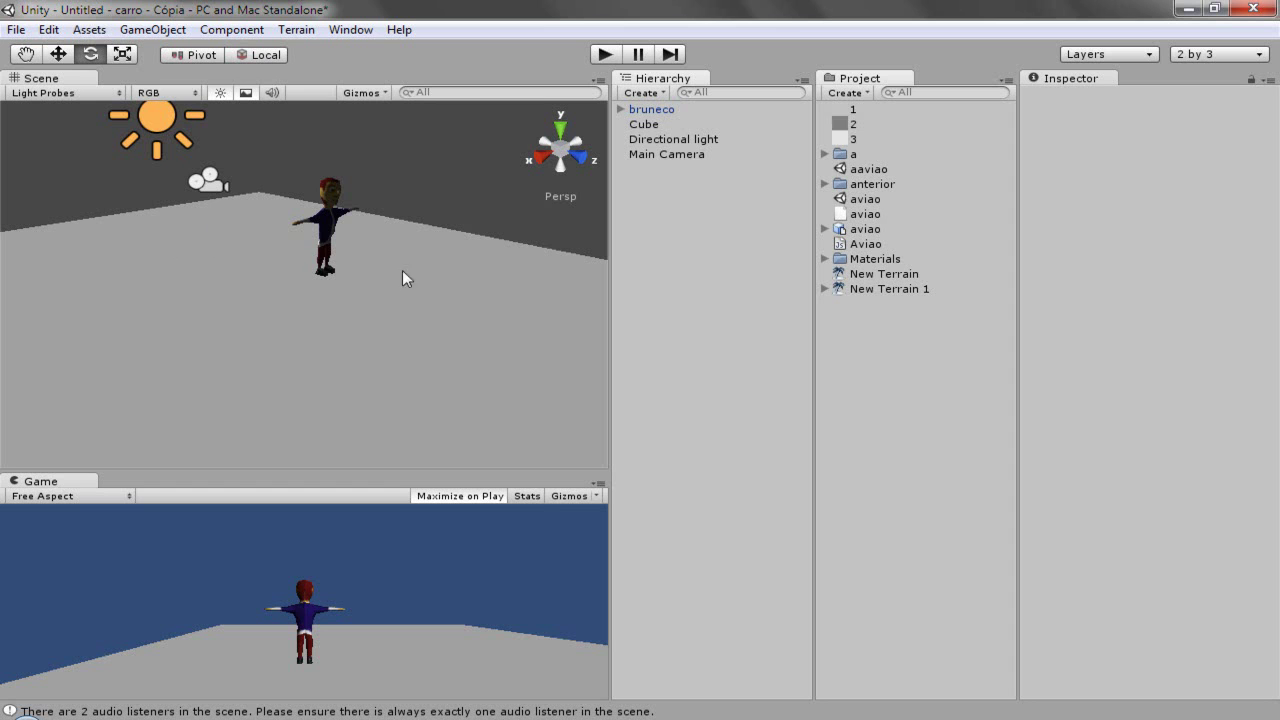
click(640, 125)
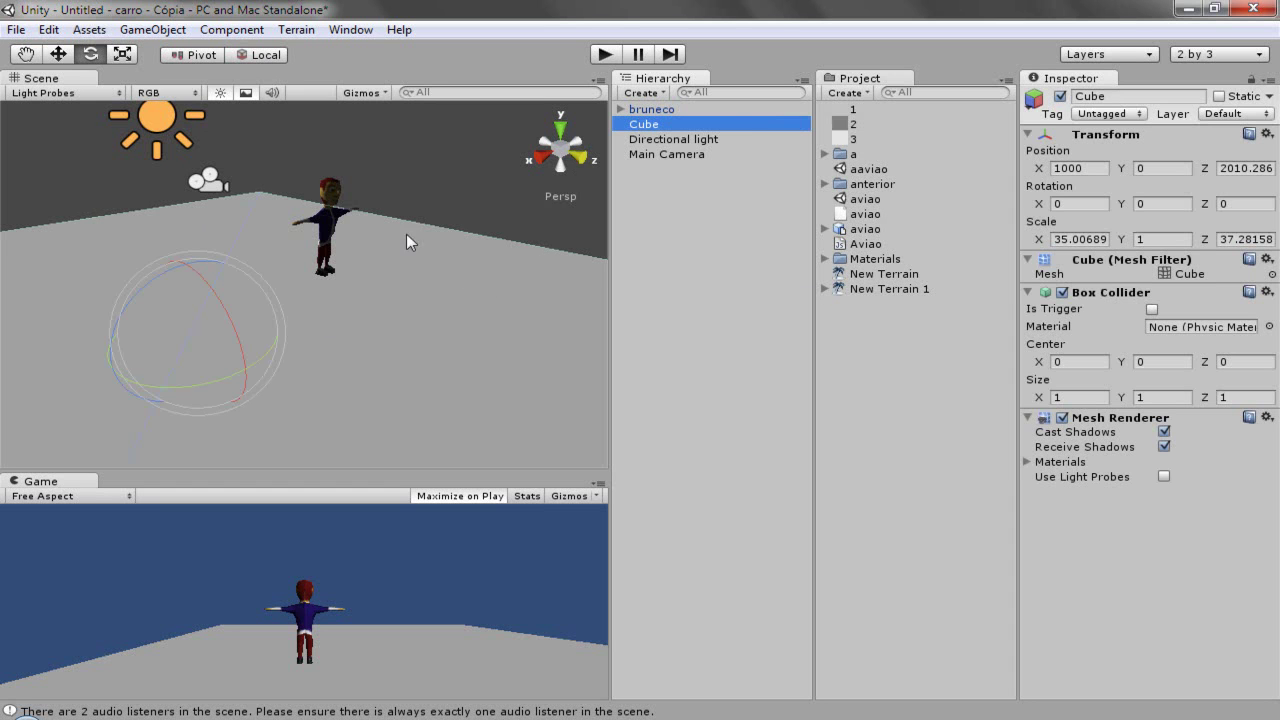
click(275, 306)
key(f)
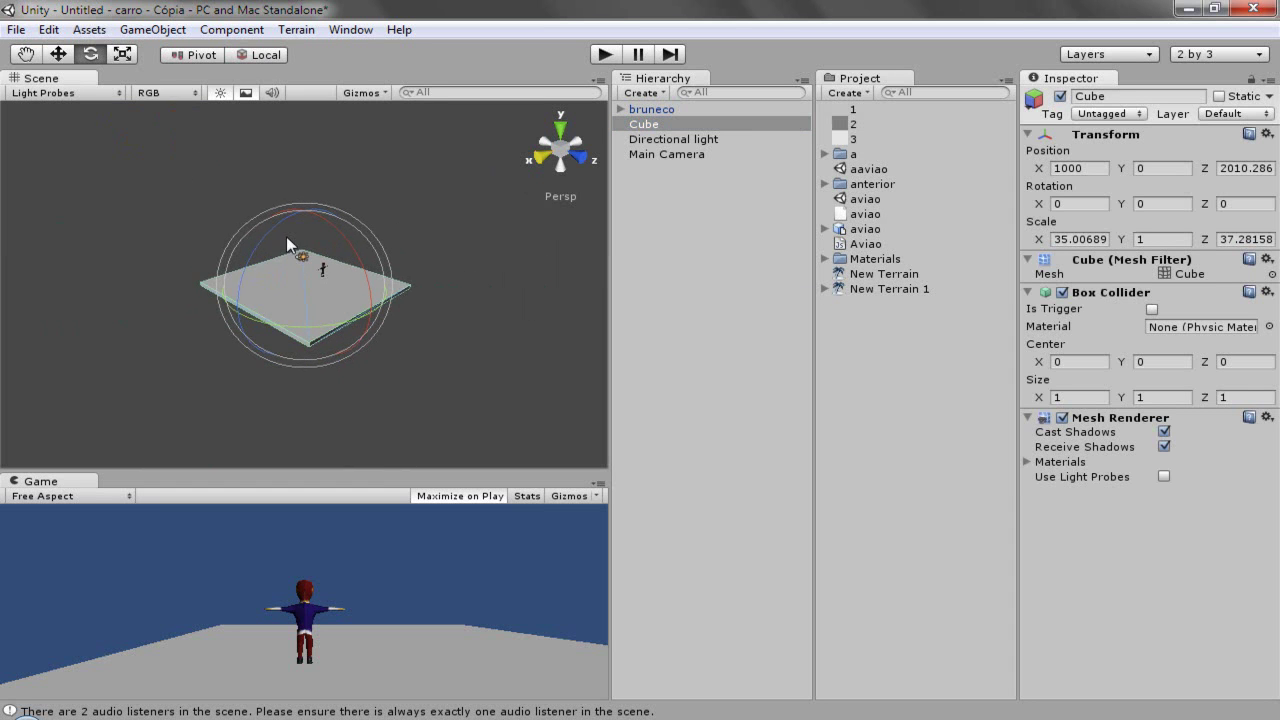
click(604, 55)
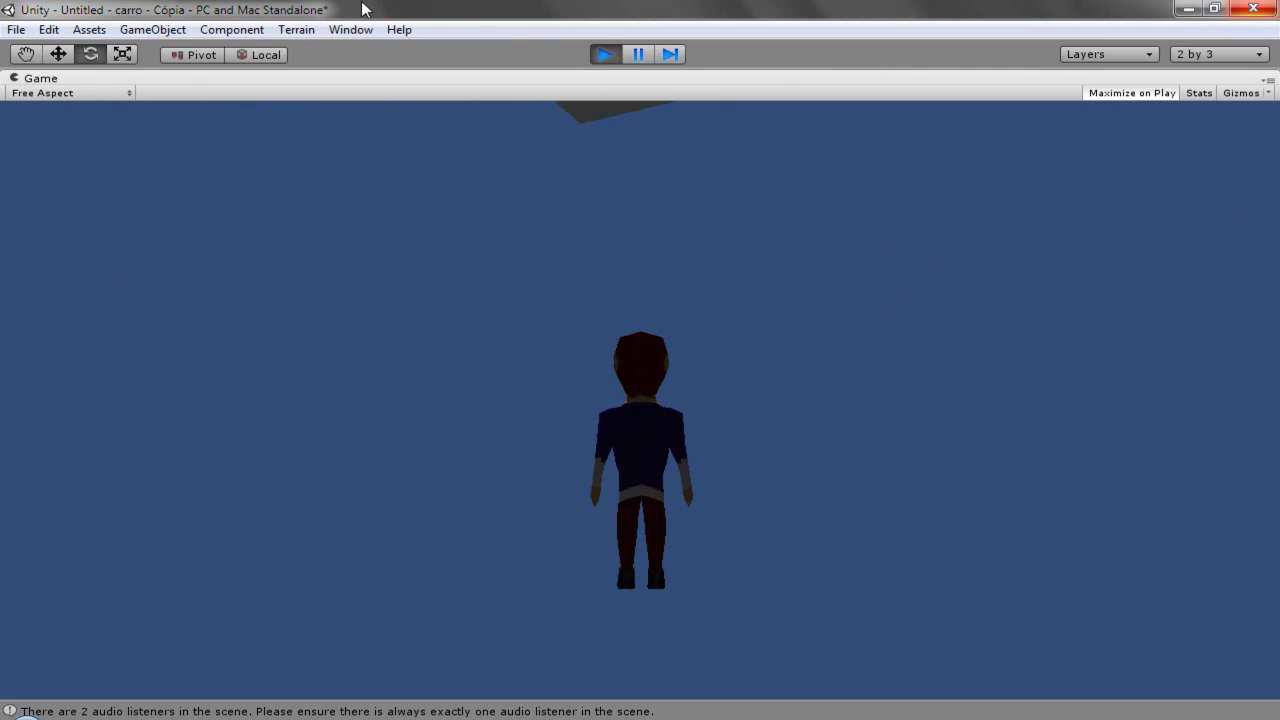
Stop the game and inspect bruneco's child Cube collider and Armature transform.
click(608, 56)
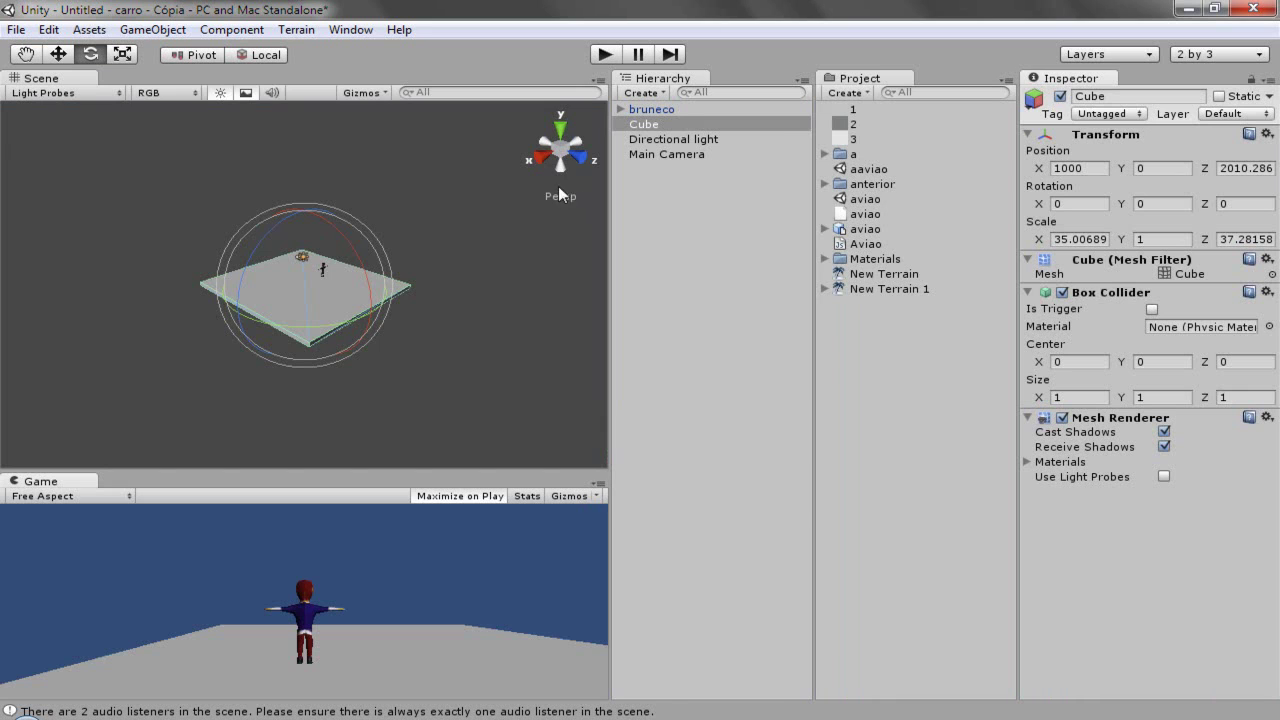
click(640, 109)
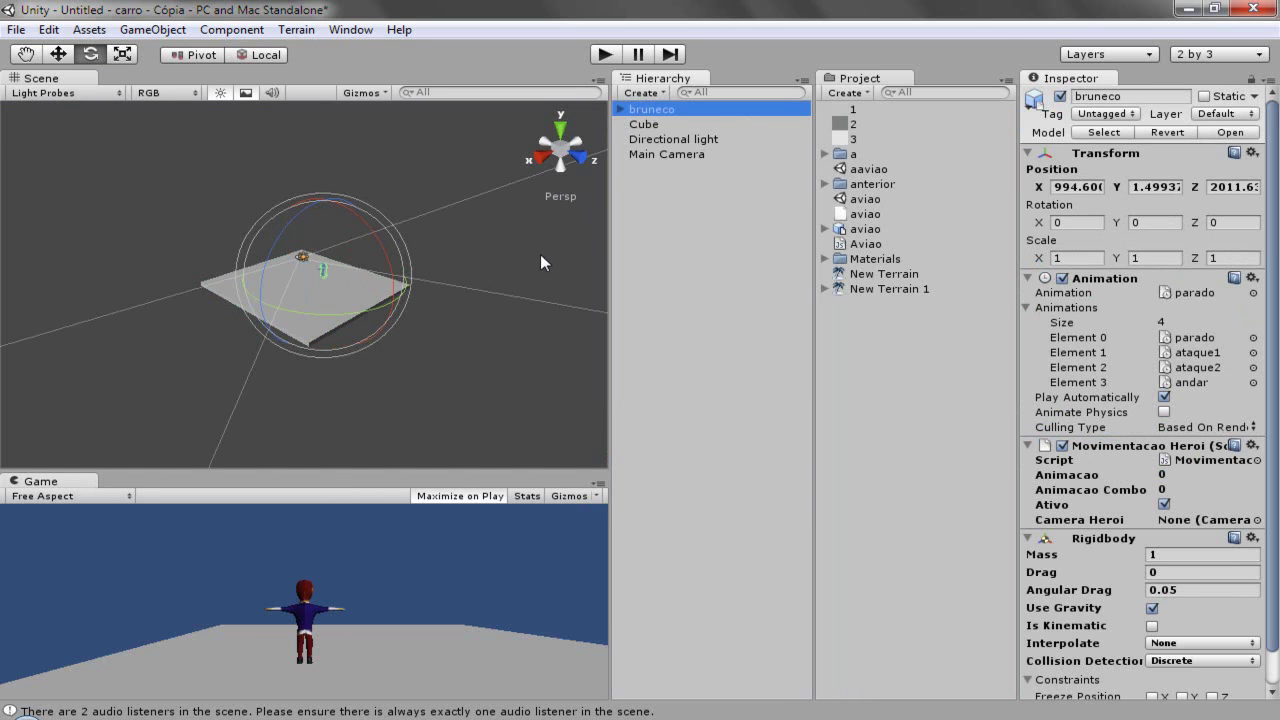
click(620, 109)
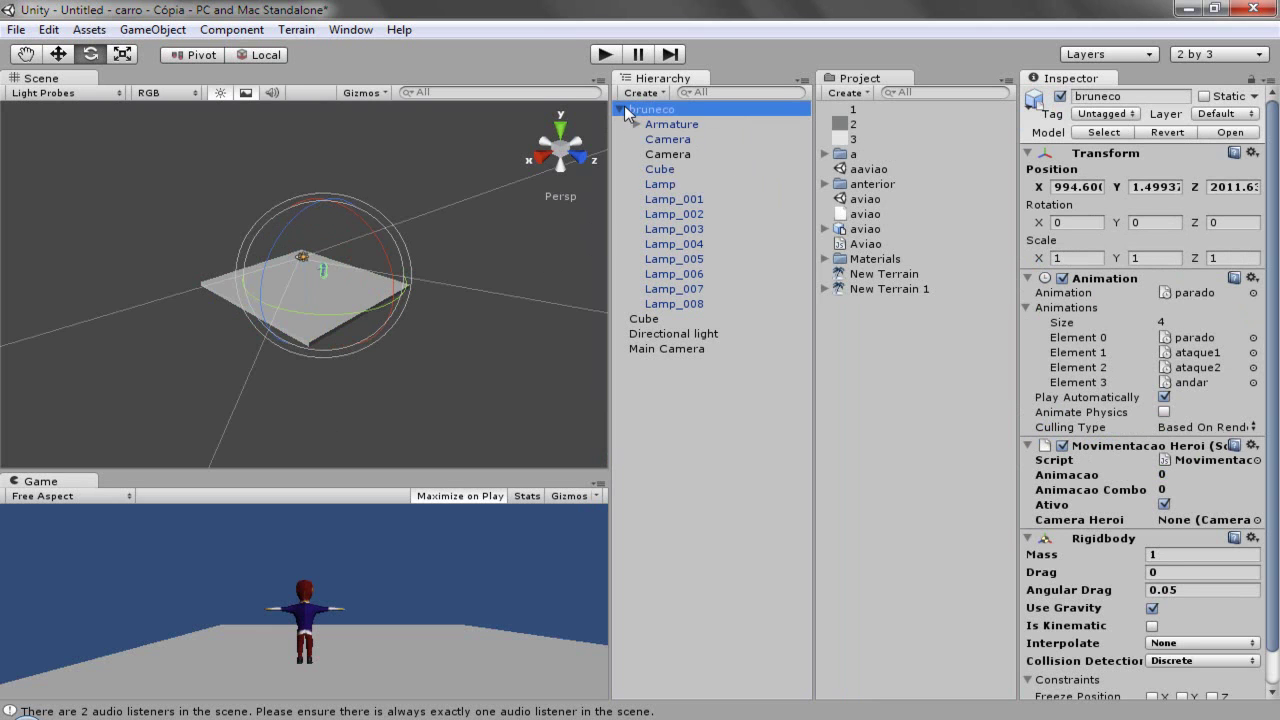
click(660, 169)
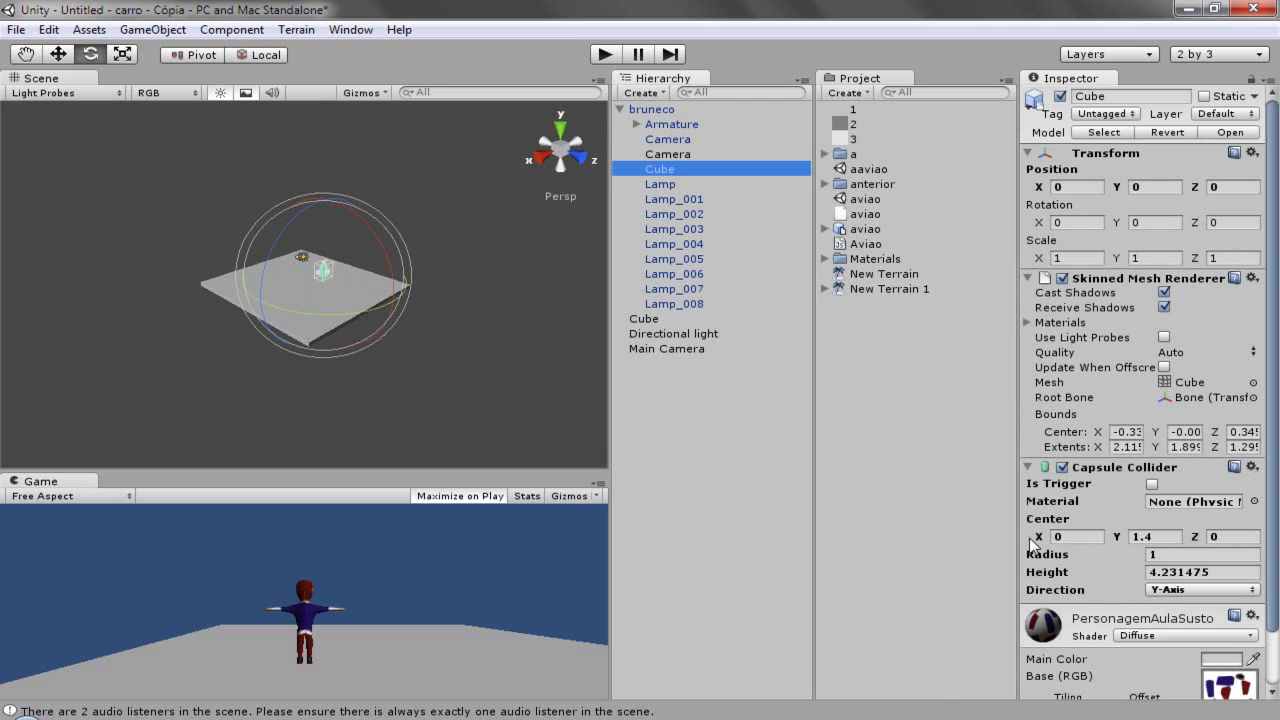
click(659, 126)
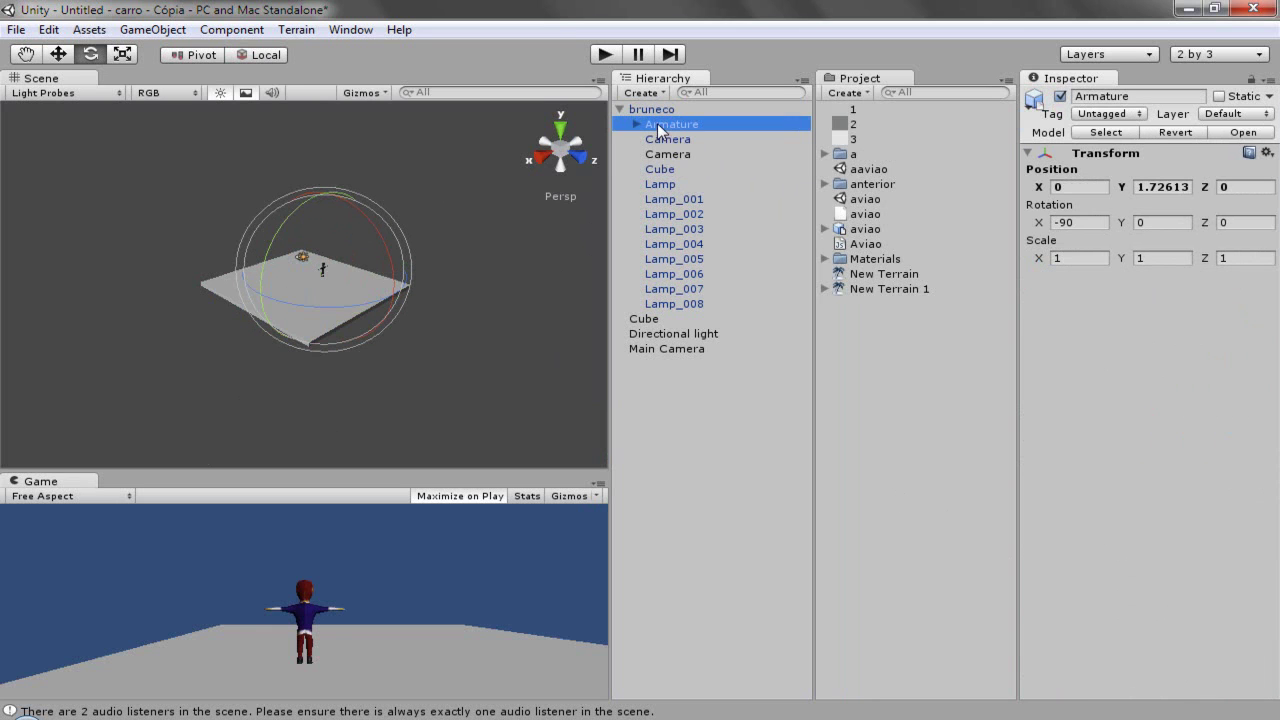
Review bruneco's Rigidbody settings, collapse its children, and reselect the ground Cube.
click(651, 109)
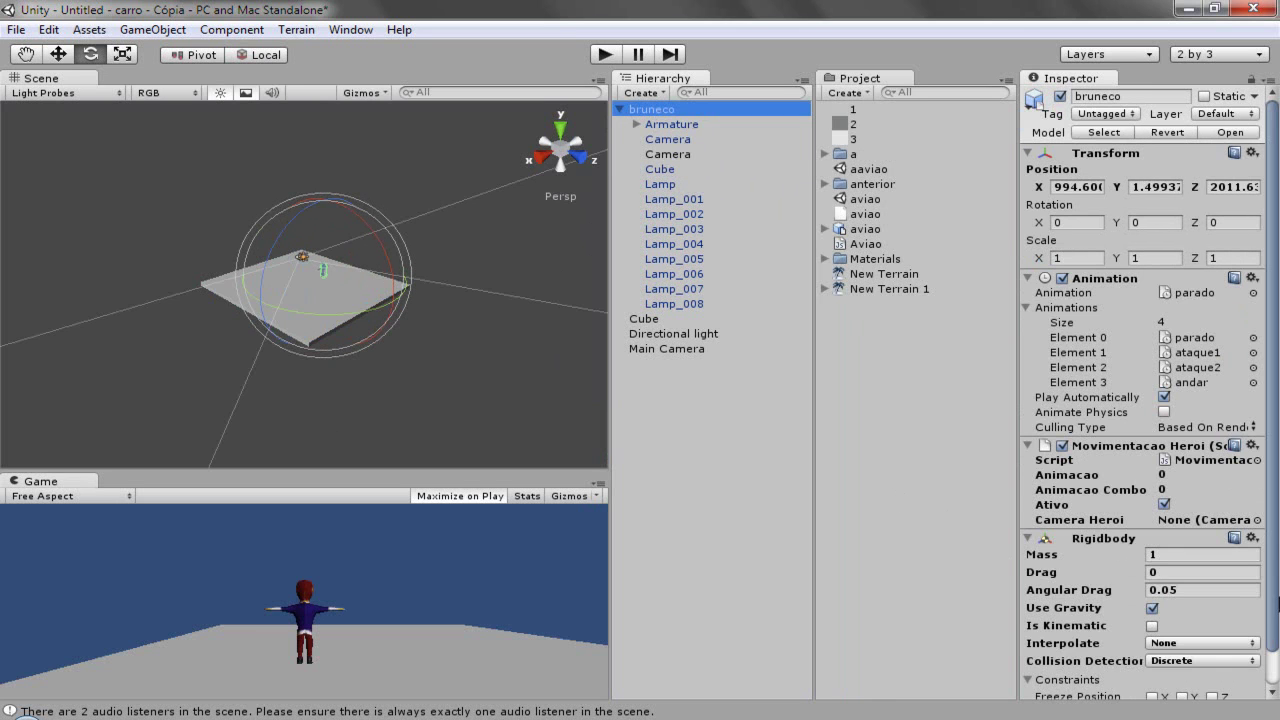
scroll(1276, 668, down, 2)
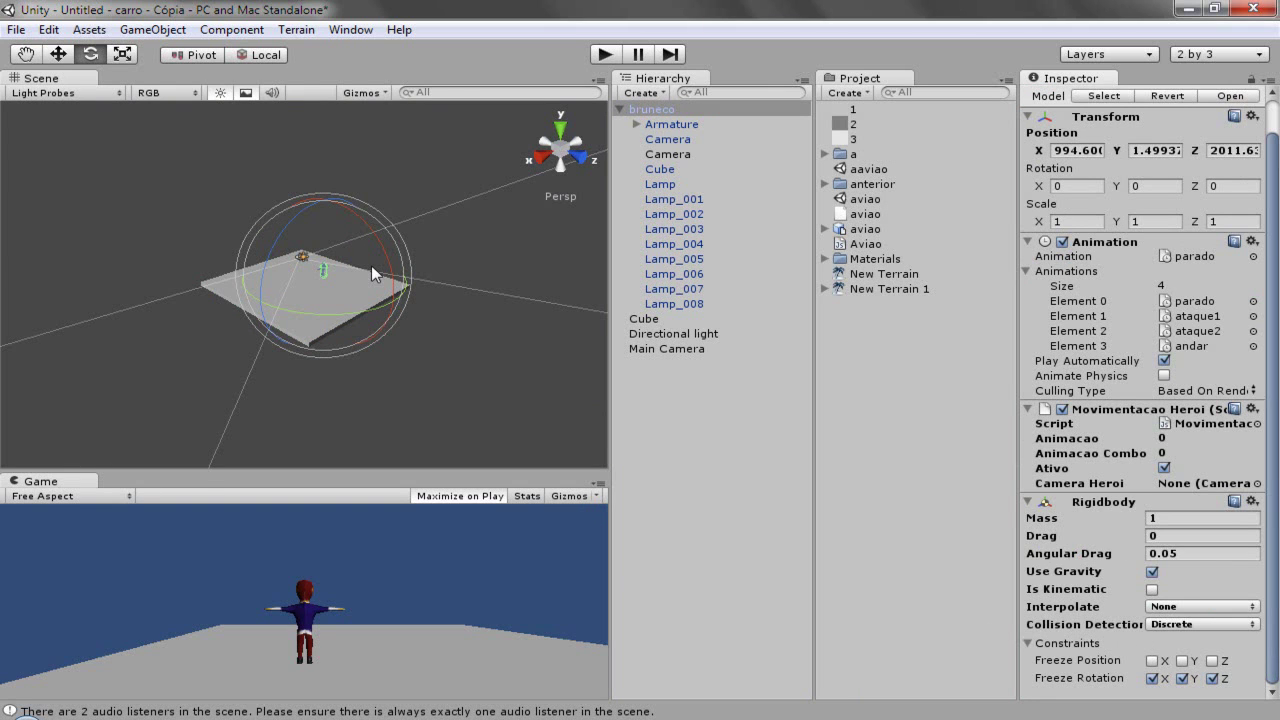
click(620, 109)
click(645, 125)
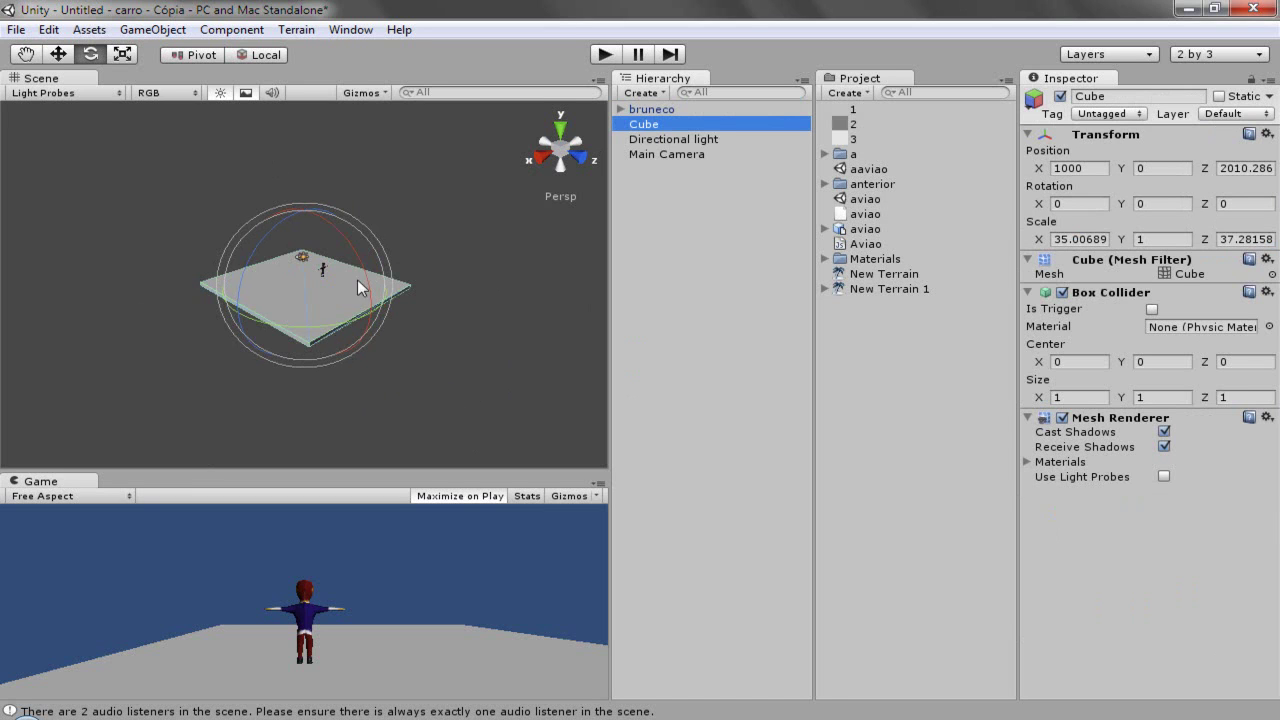
Switch the scene to Top view and create a new empty GameObject.
click(561, 128)
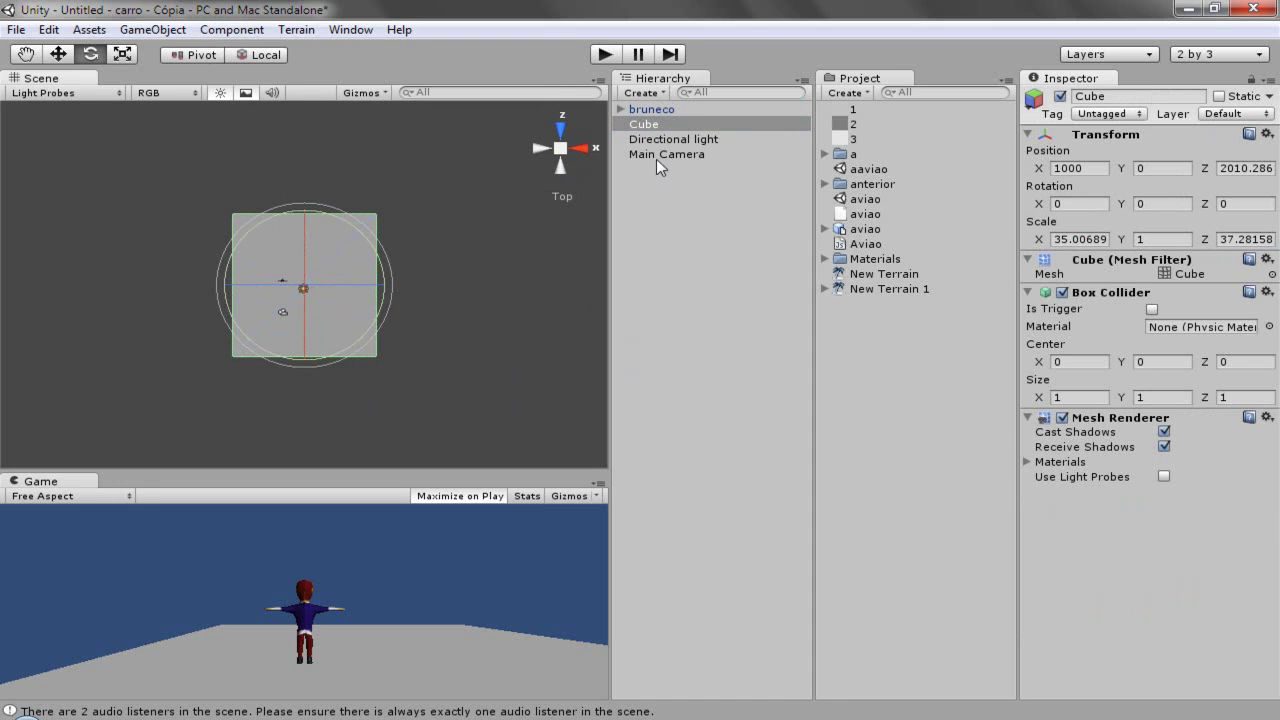
scroll(342, 333, up, 2)
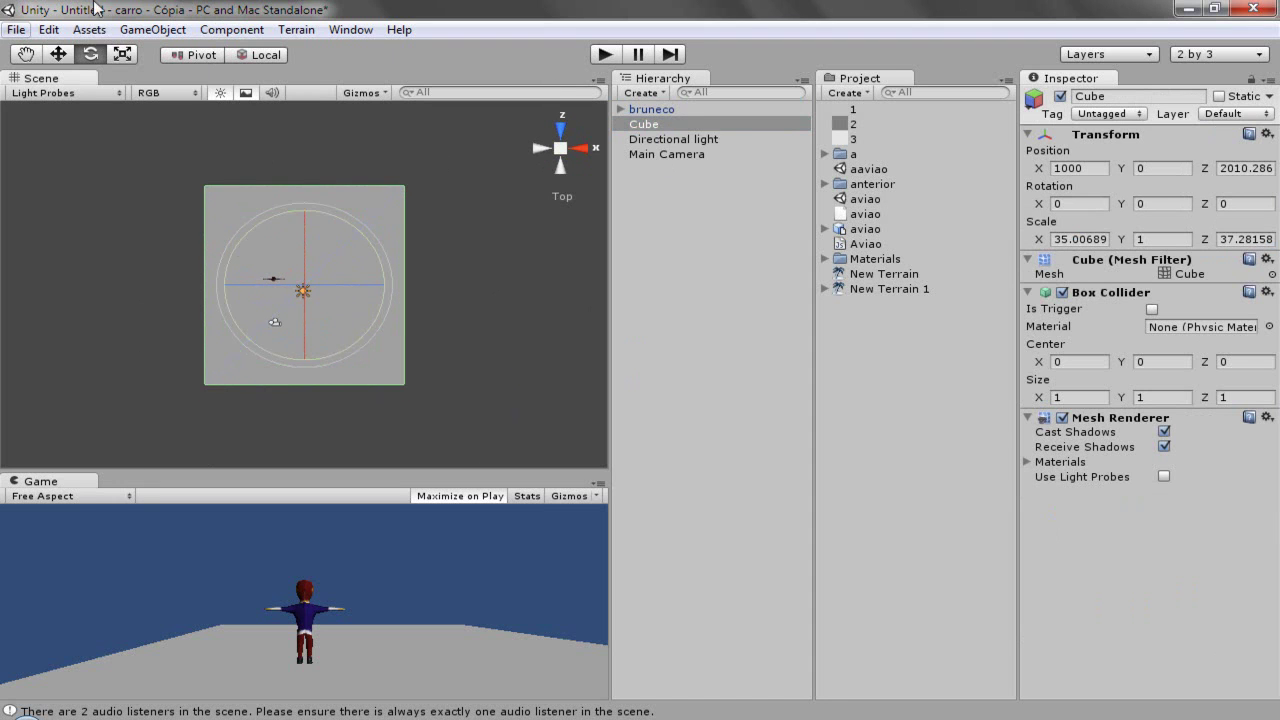
click(152, 29)
mouse_move(187, 76)
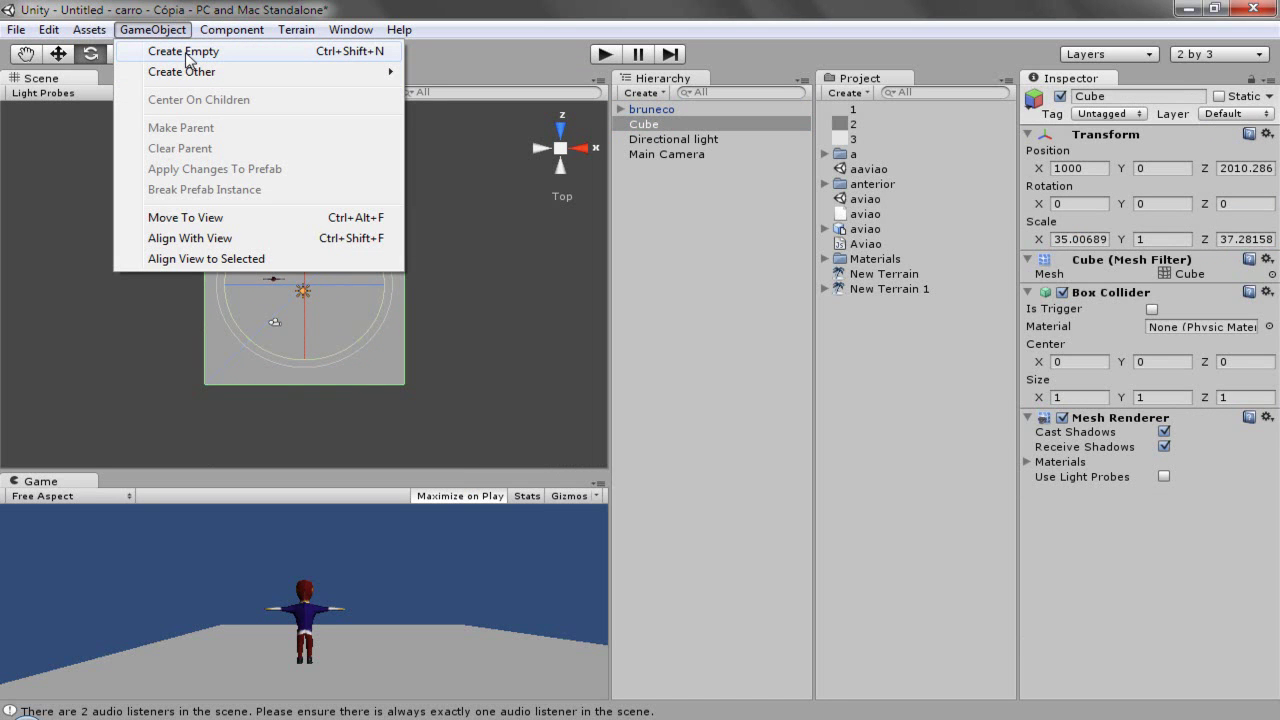
click(187, 58)
Parent the new GameObject under Cube and select its Position X field.
drag(668, 156, 648, 125)
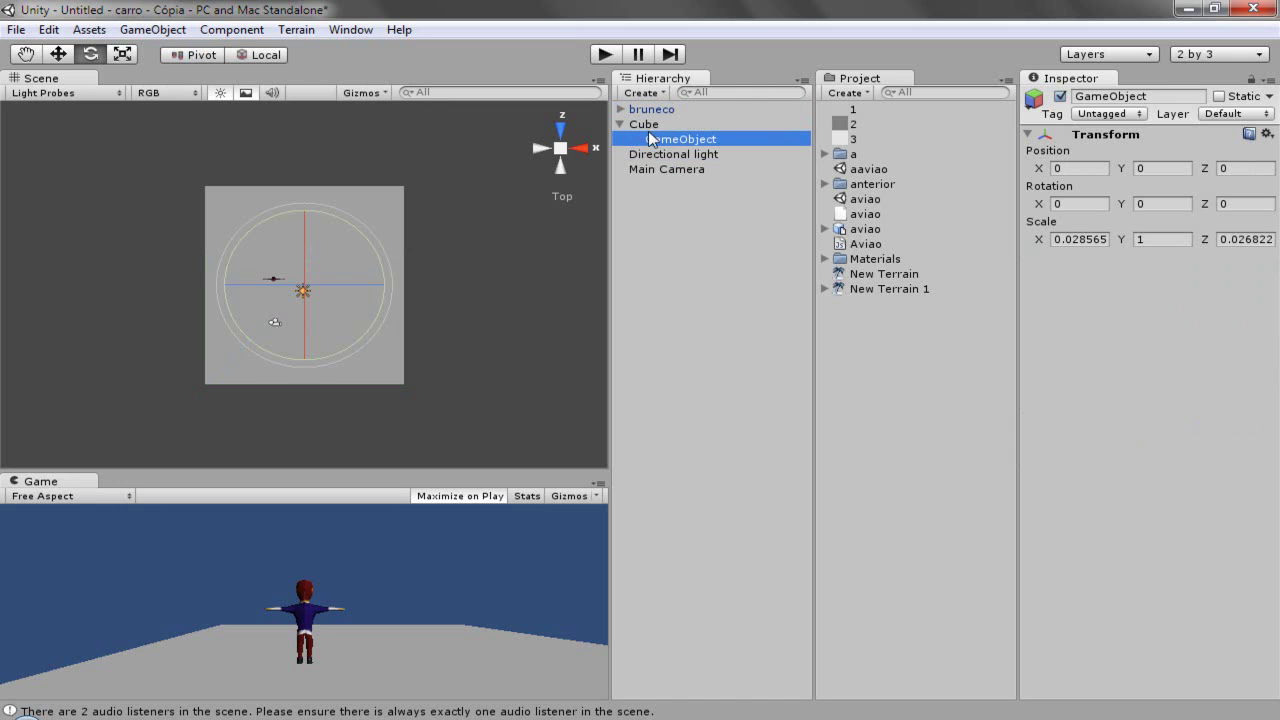
click(652, 139)
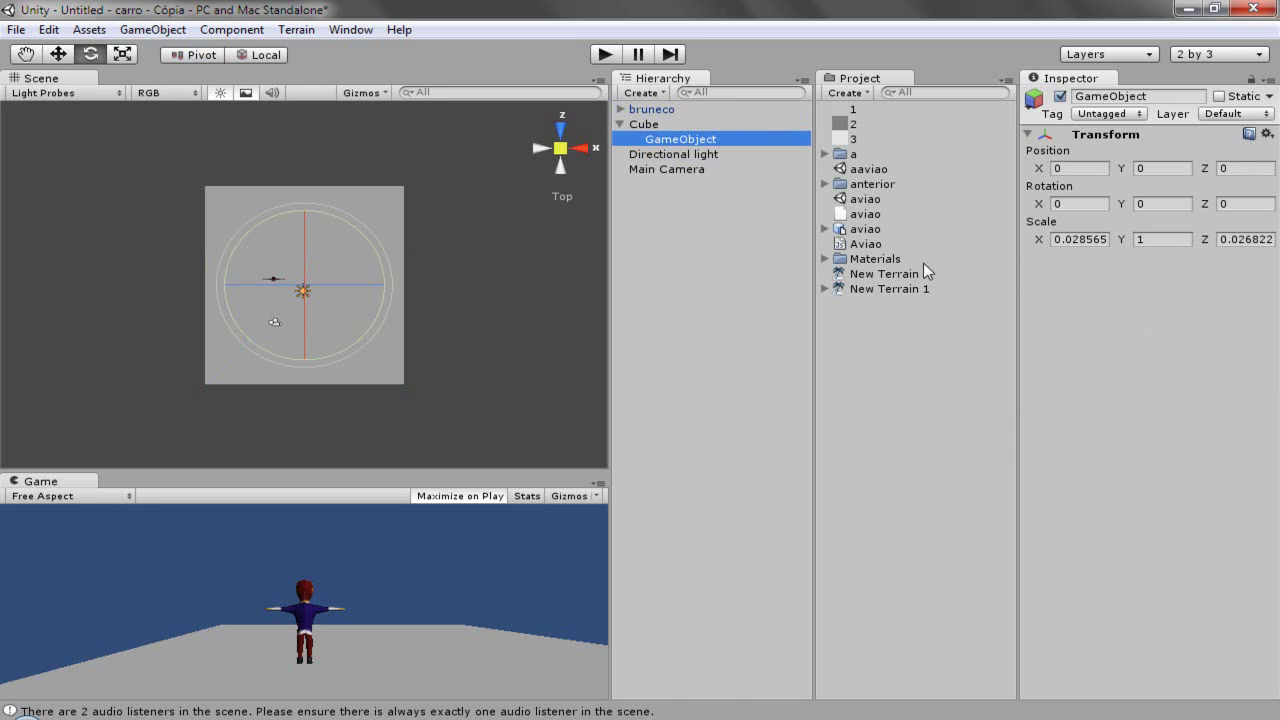
click(1091, 168)
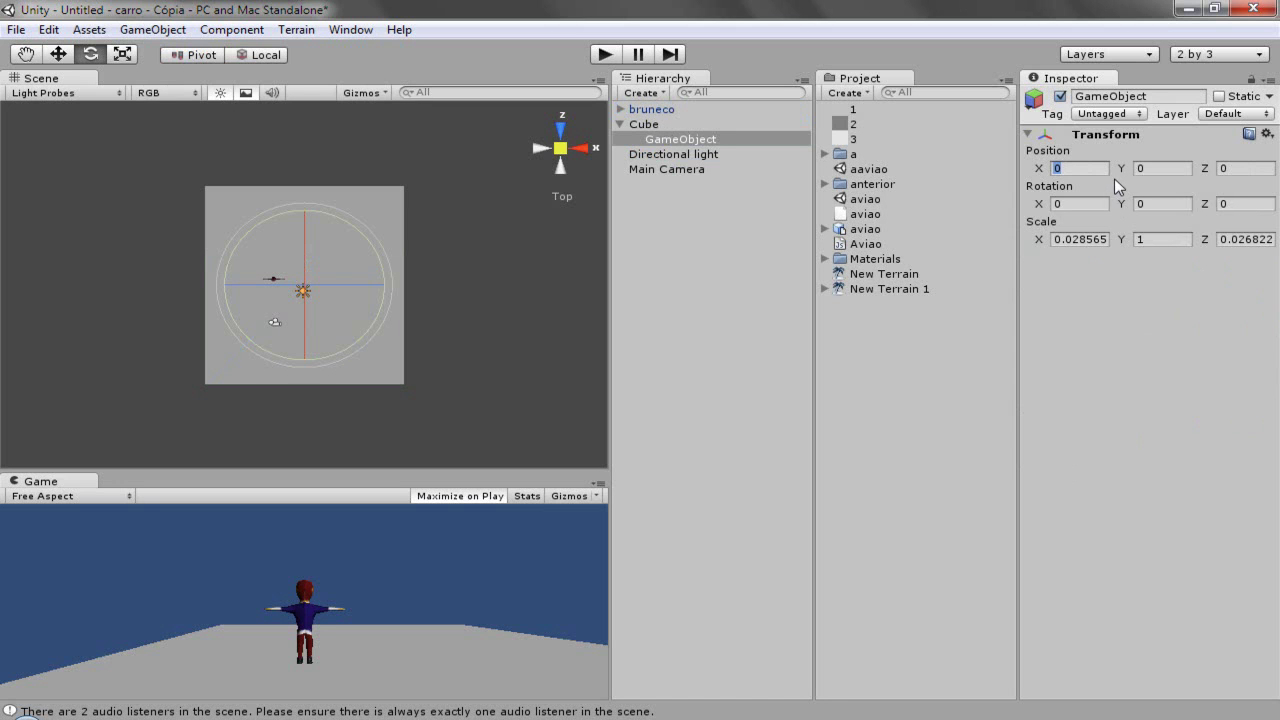
Set the child GameObject's Transform Position X to 0.6.
text(1)
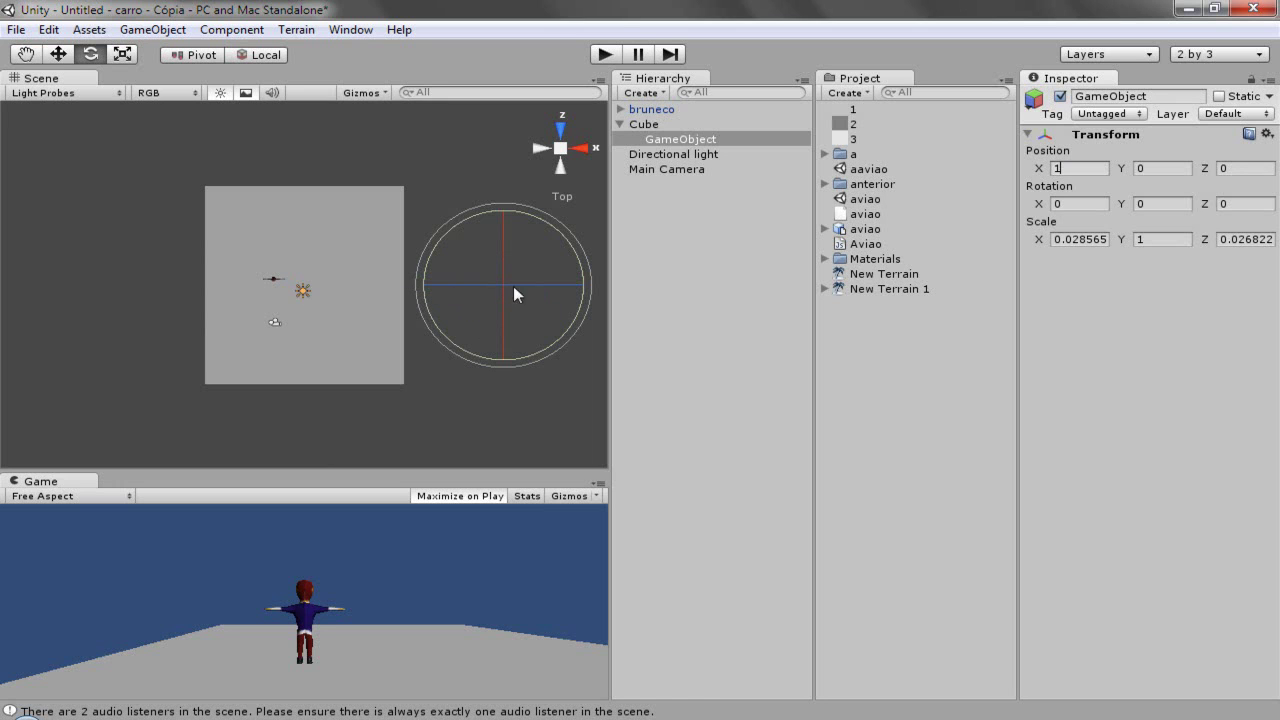
key(BackSpace)
text(0.5)
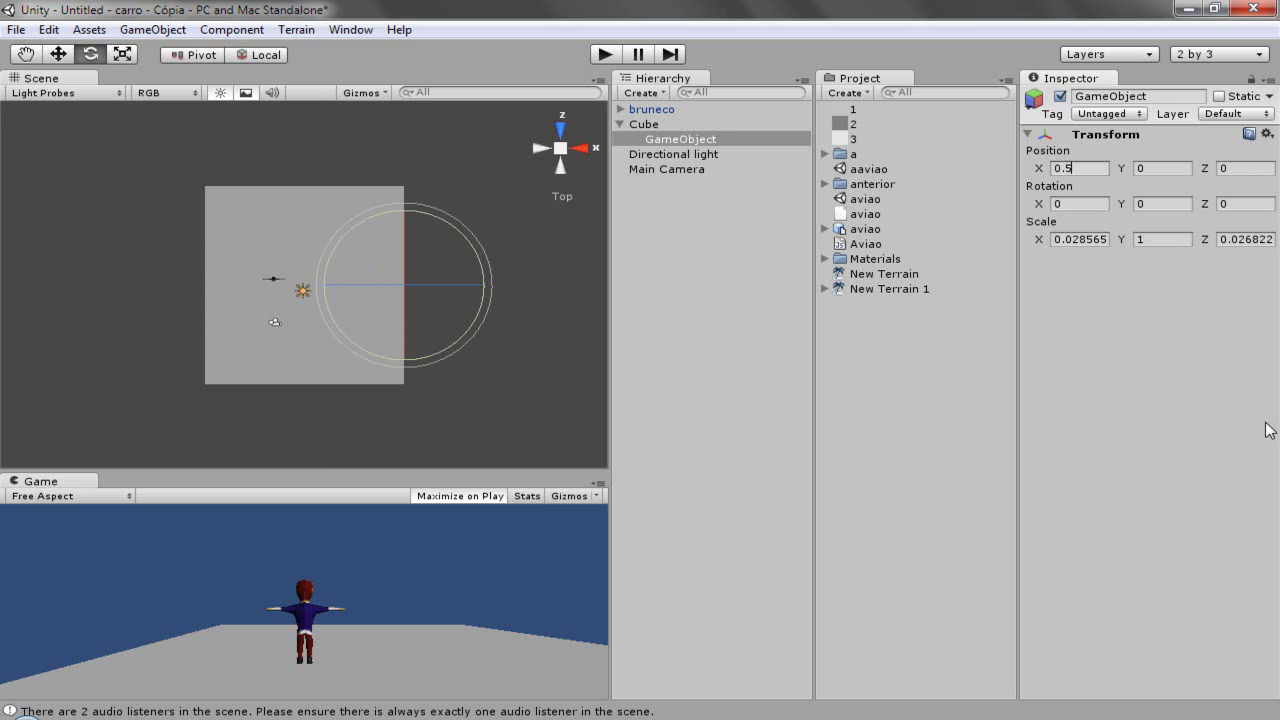
key(BackSpace)
text(8)
key(BackSpace)
key(BackSpace)
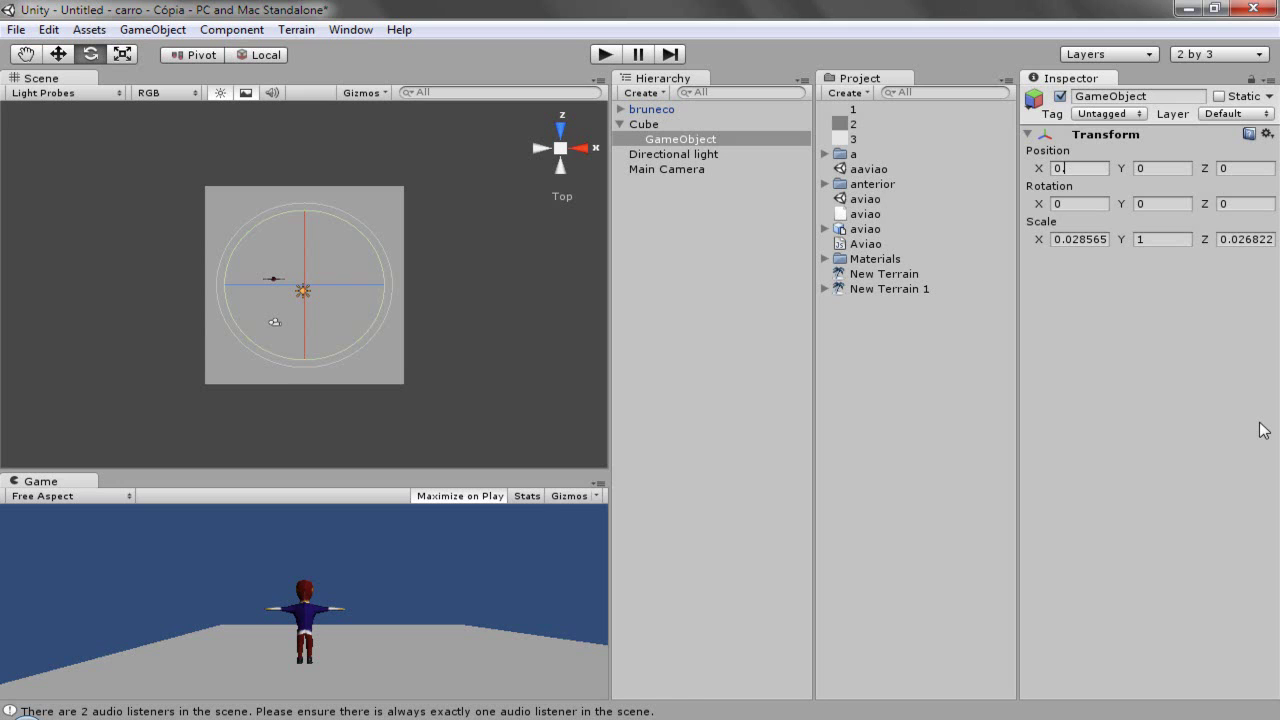
text(.6)
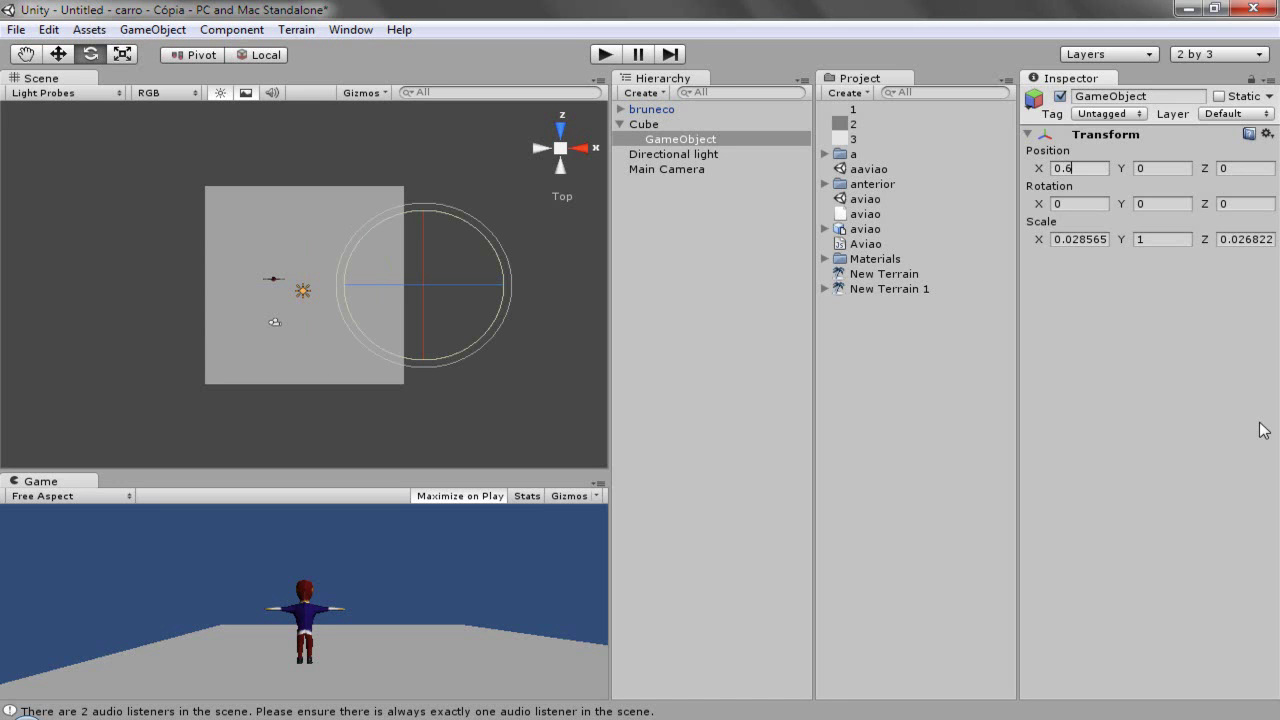
Remove an accidentally added Rigidbody and restore the X position of 0.6.
click(226, 33)
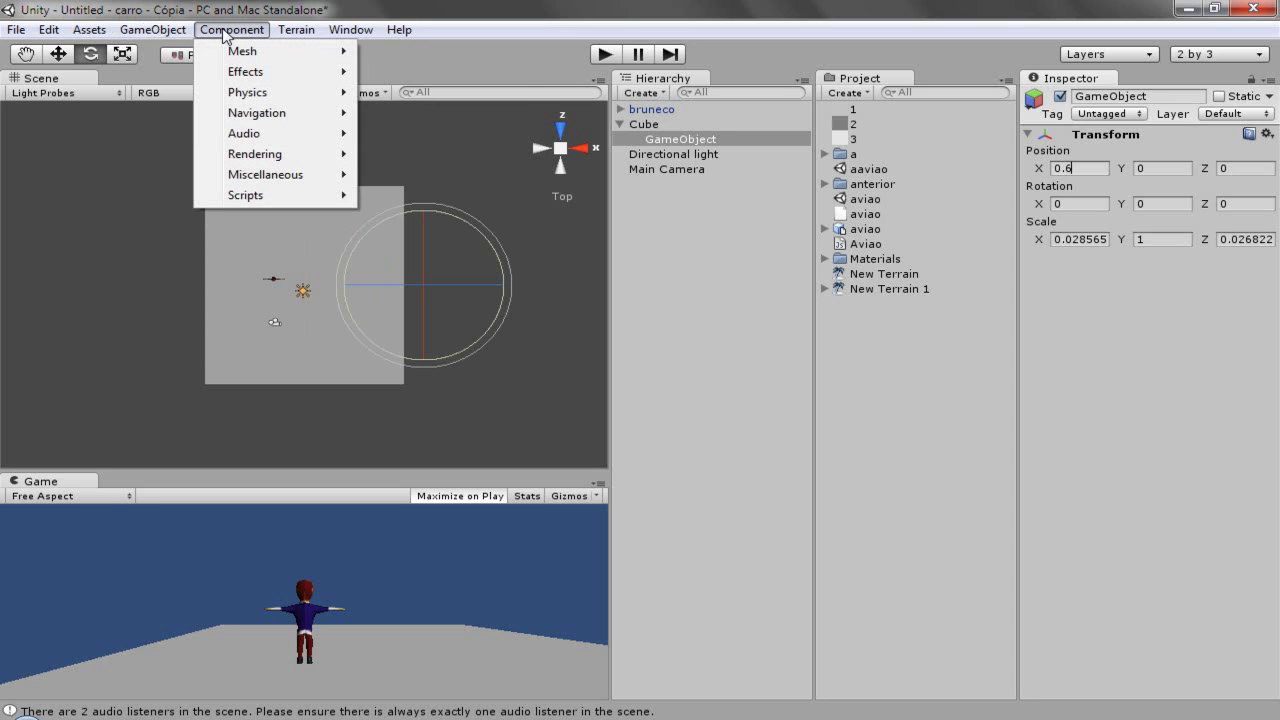
mouse_move(266, 96)
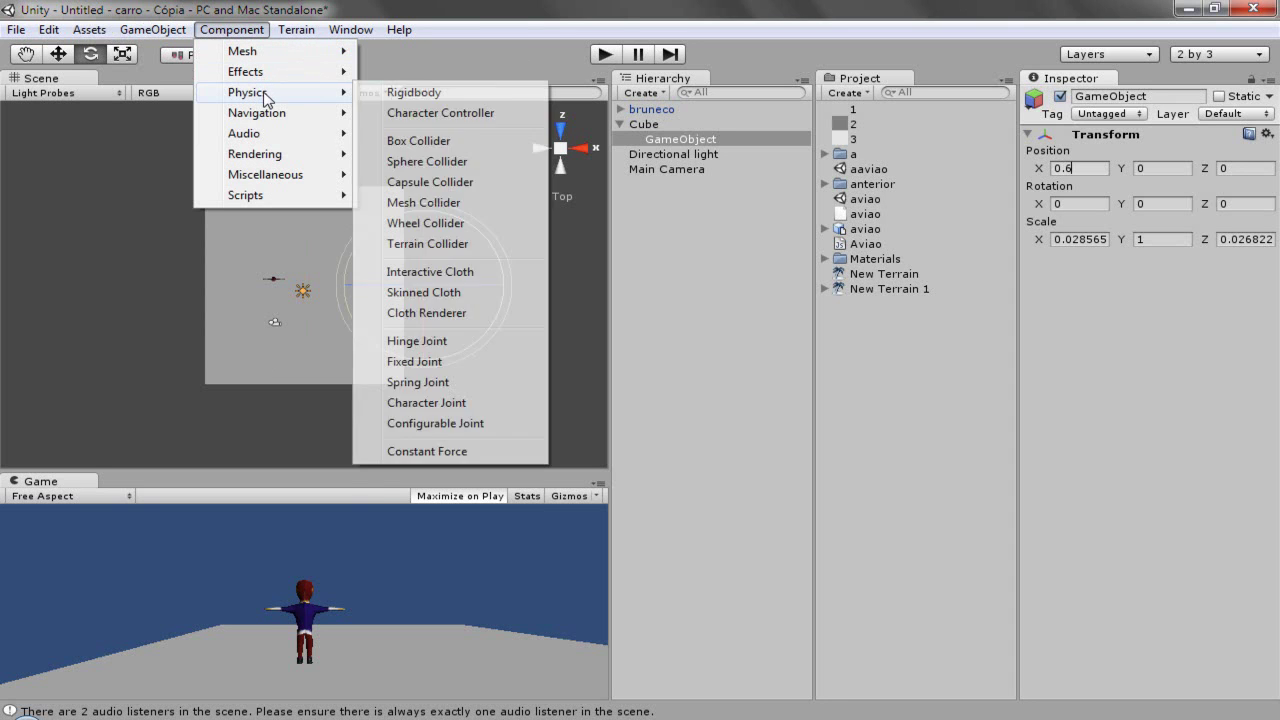
click(455, 96)
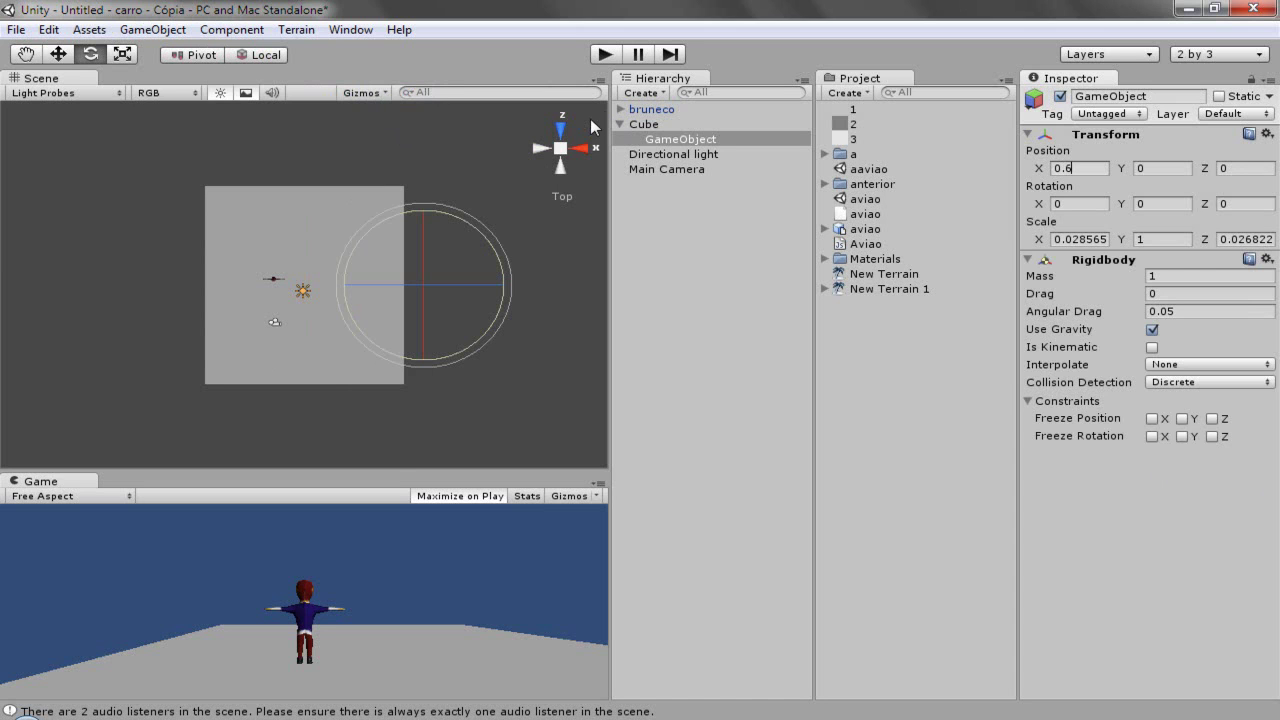
key(ctrl+z)
key(ctrl+z)
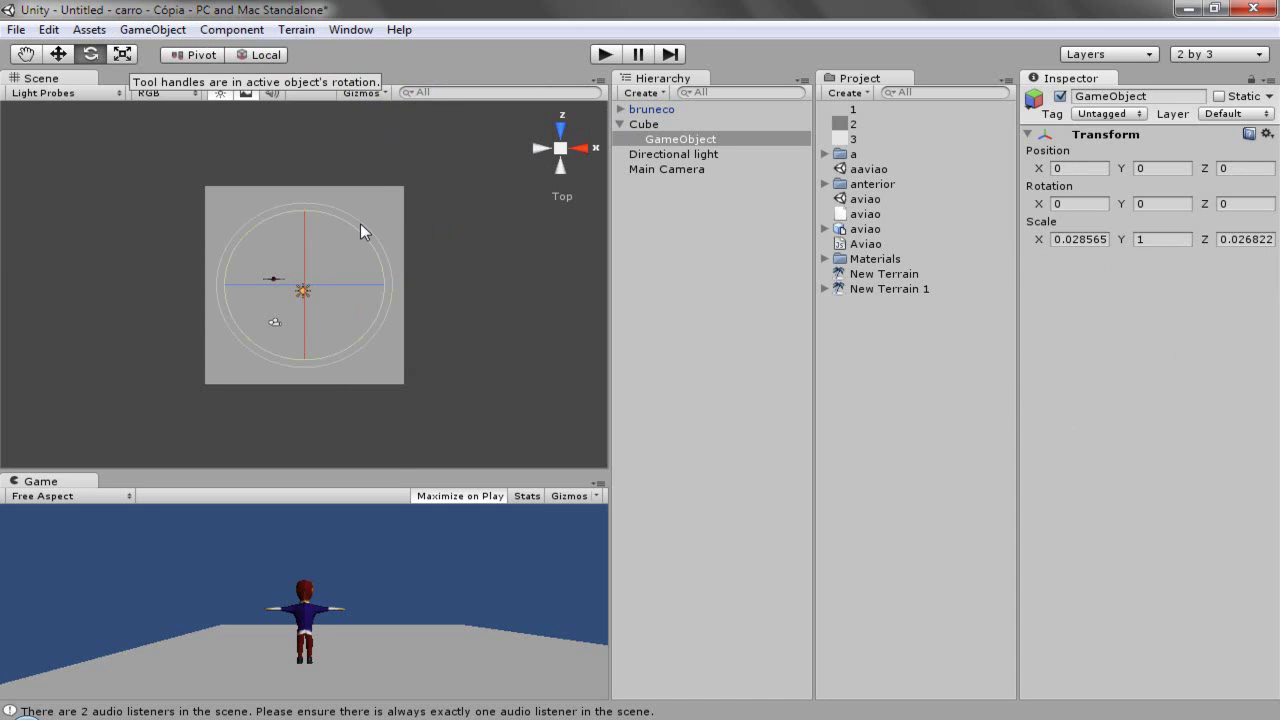
click(48, 29)
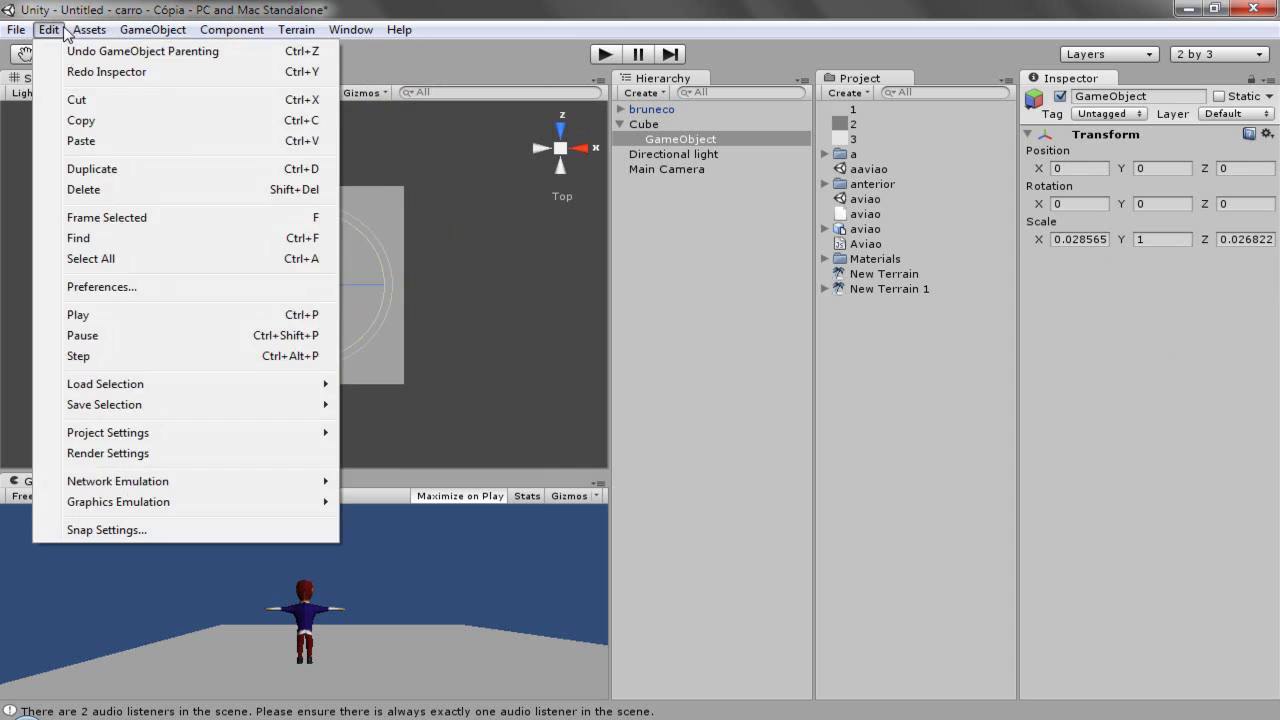
click(70, 72)
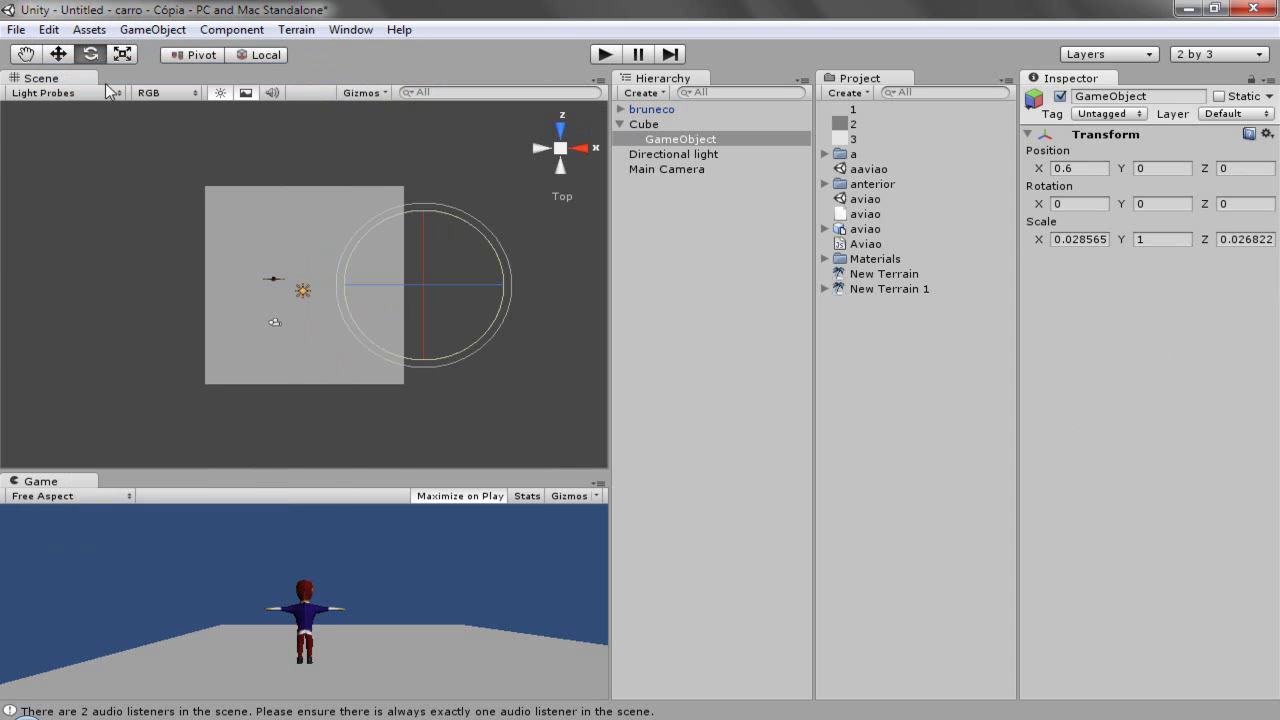
Add a Box Collider of size 1, 1, 1 to the GameObject.
click(215, 31)
mouse_move(286, 96)
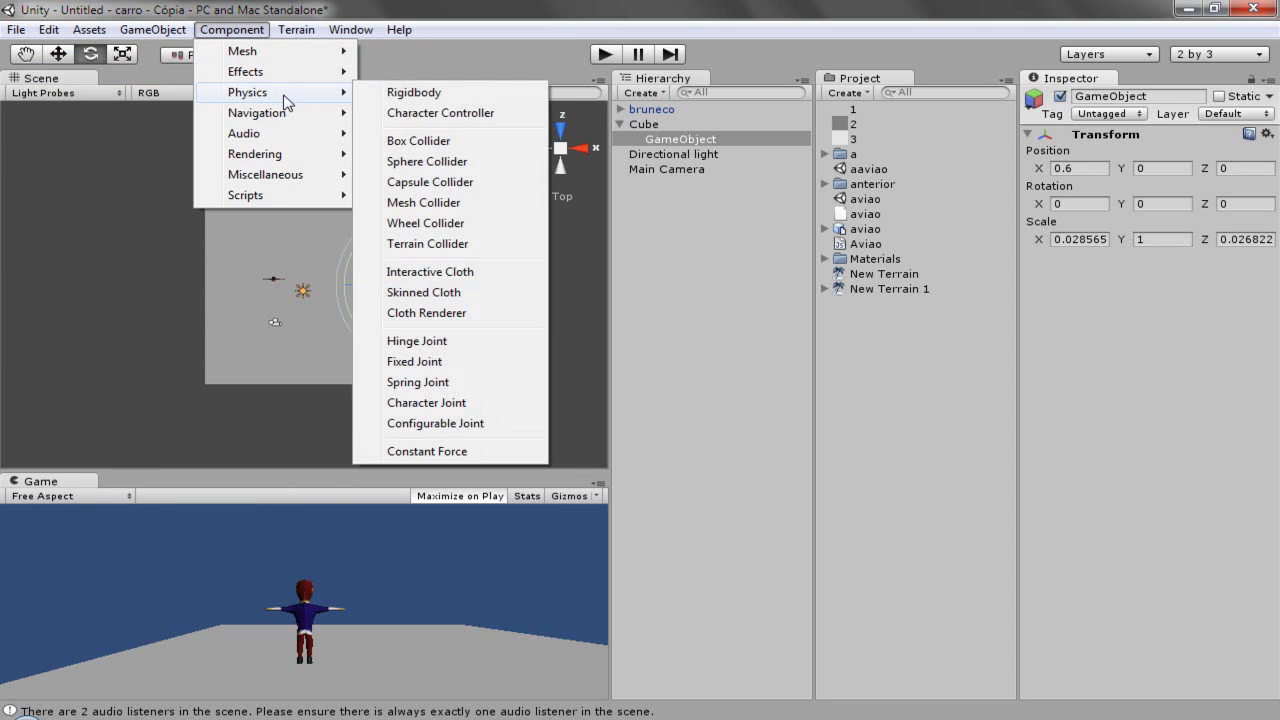
click(473, 143)
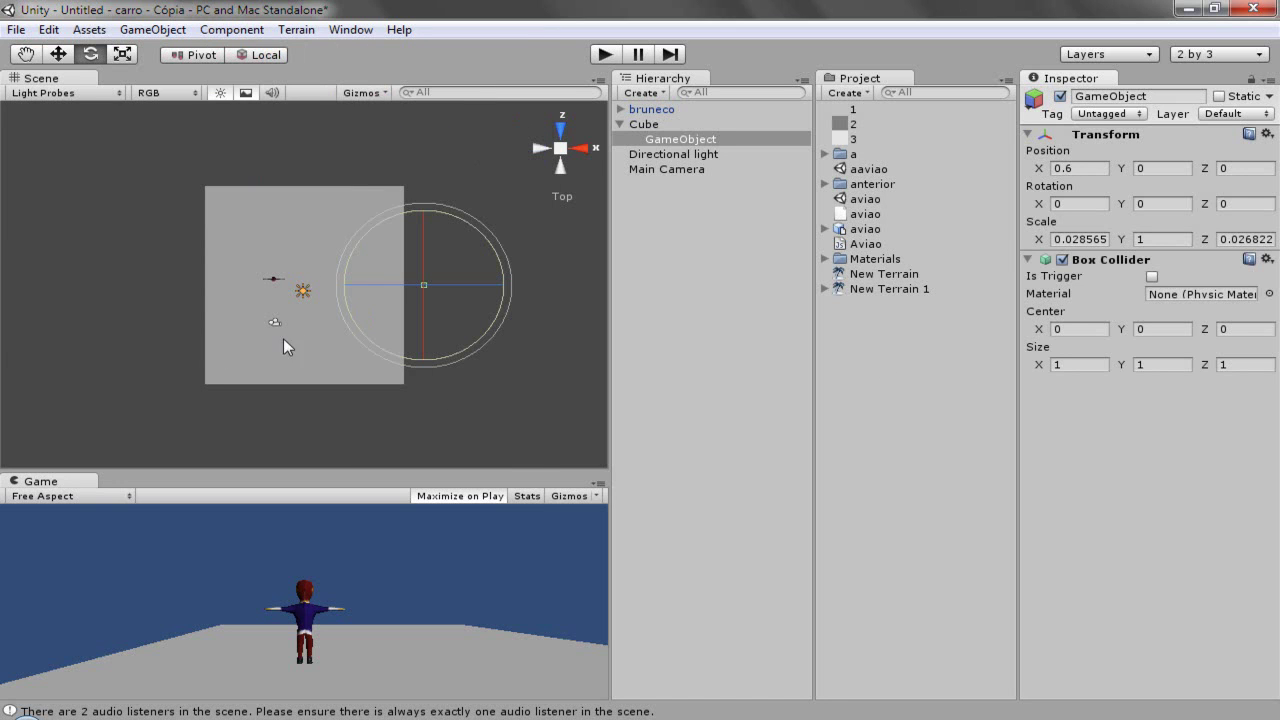
Set the Box Collider's Size X to 7.
click(1090, 366)
key(BackSpace)
text(20)
key(BackSpace)
key(BackSpace)
text(8)
key(BackSpace)
text(7)
Set the Box Collider's Size Z to 37.
click(1234, 366)
text(50)
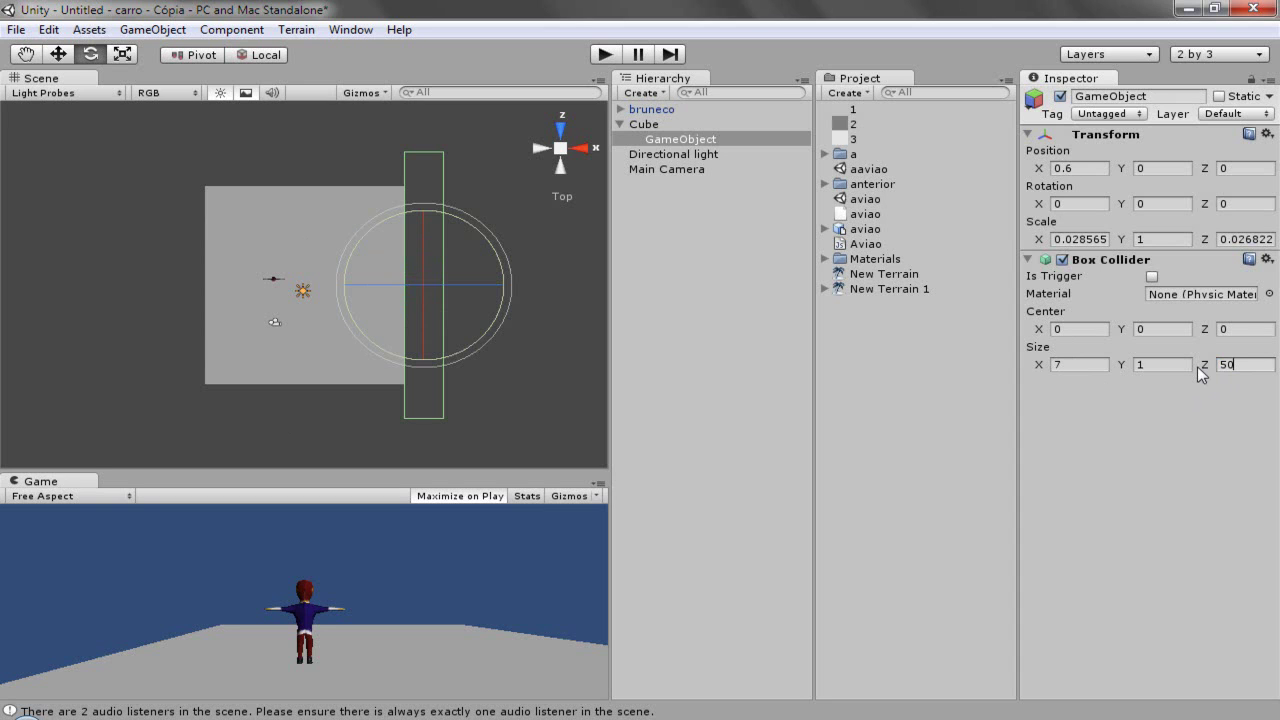
key(BackSpace)
key(BackSpace)
text(30)
key(BackSpace)
text(5)
key(BackSpace)
text(7)
In Front view, set the Box Collider's Size Y to 50, then return to Top view.
click(561, 125)
scroll(299, 274, up, 2)
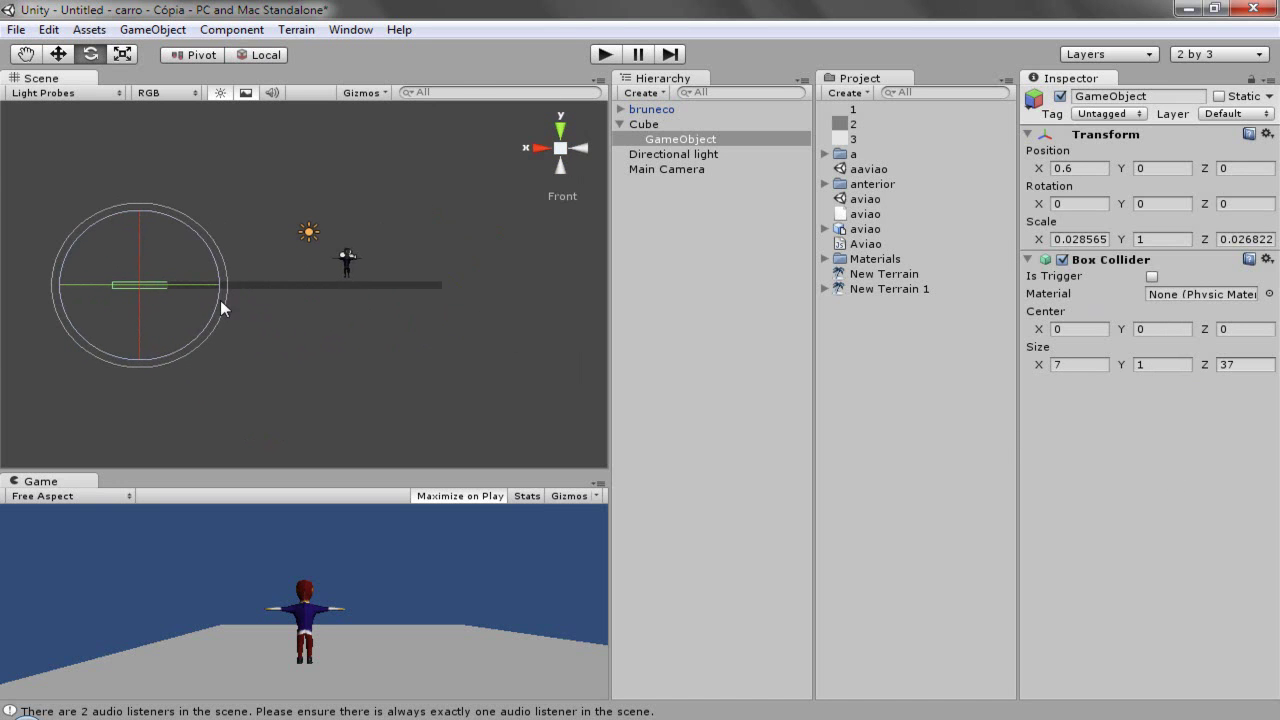
click(1152, 364)
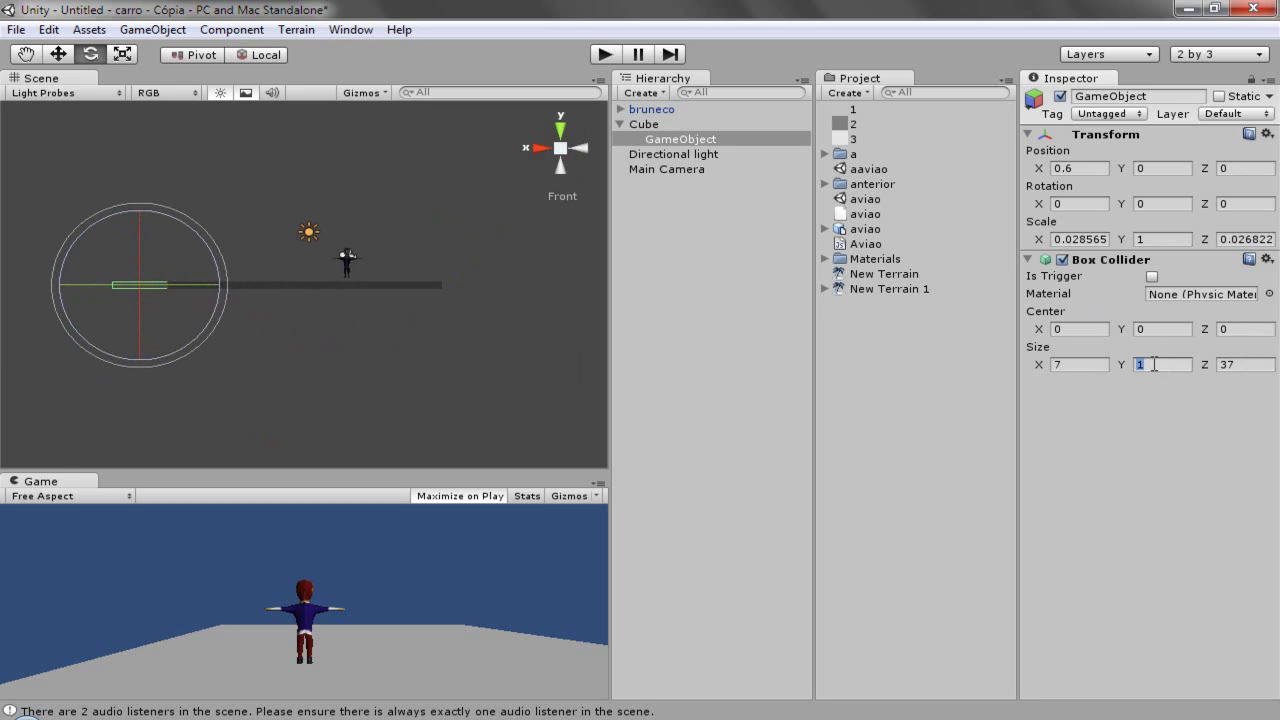
text(9)
key(BackSpace)
text(10)
key(BackSpace)
key(BackSpace)
text(50)
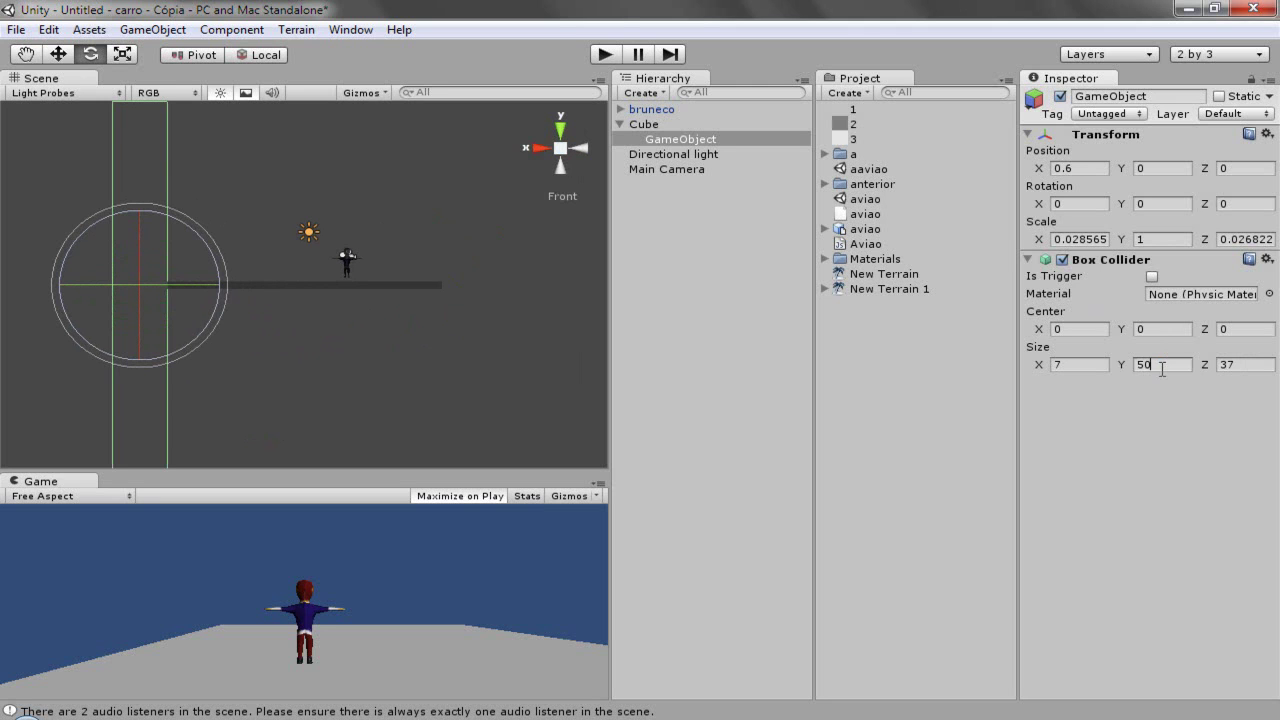
scroll(334, 390, down, 3)
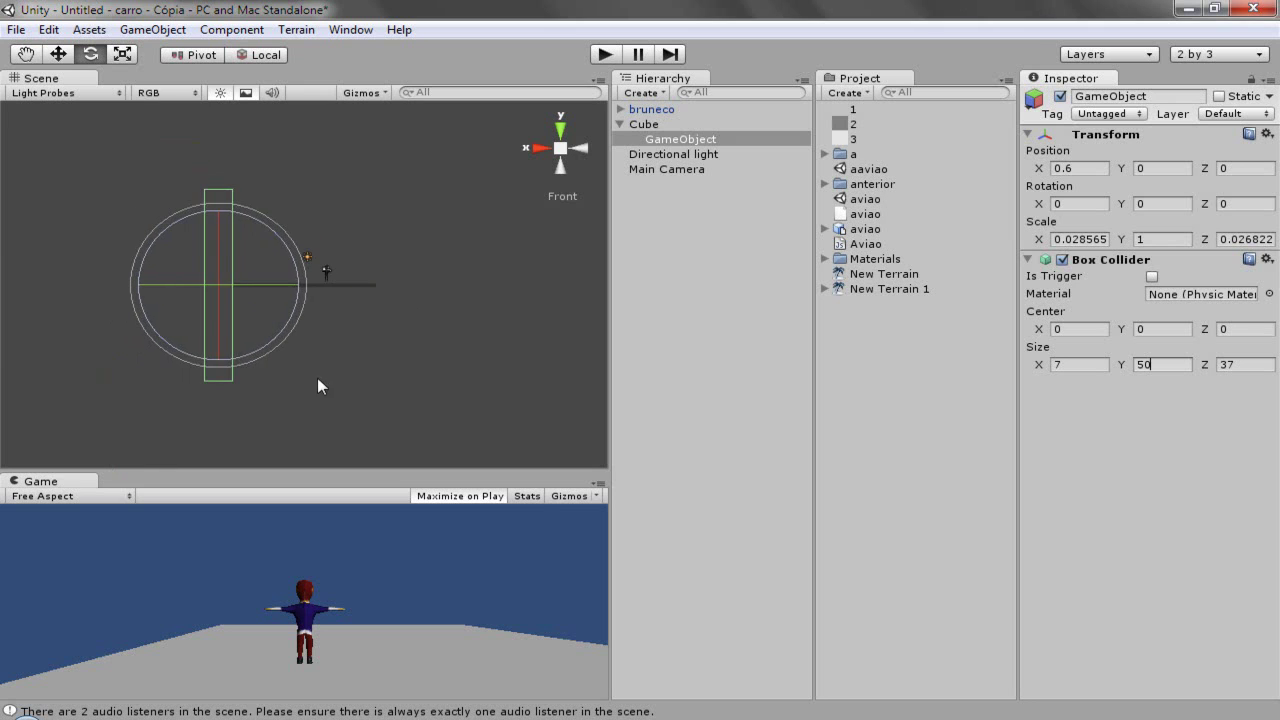
scroll(397, 274, up, 1)
scroll(360, 260, up, 2)
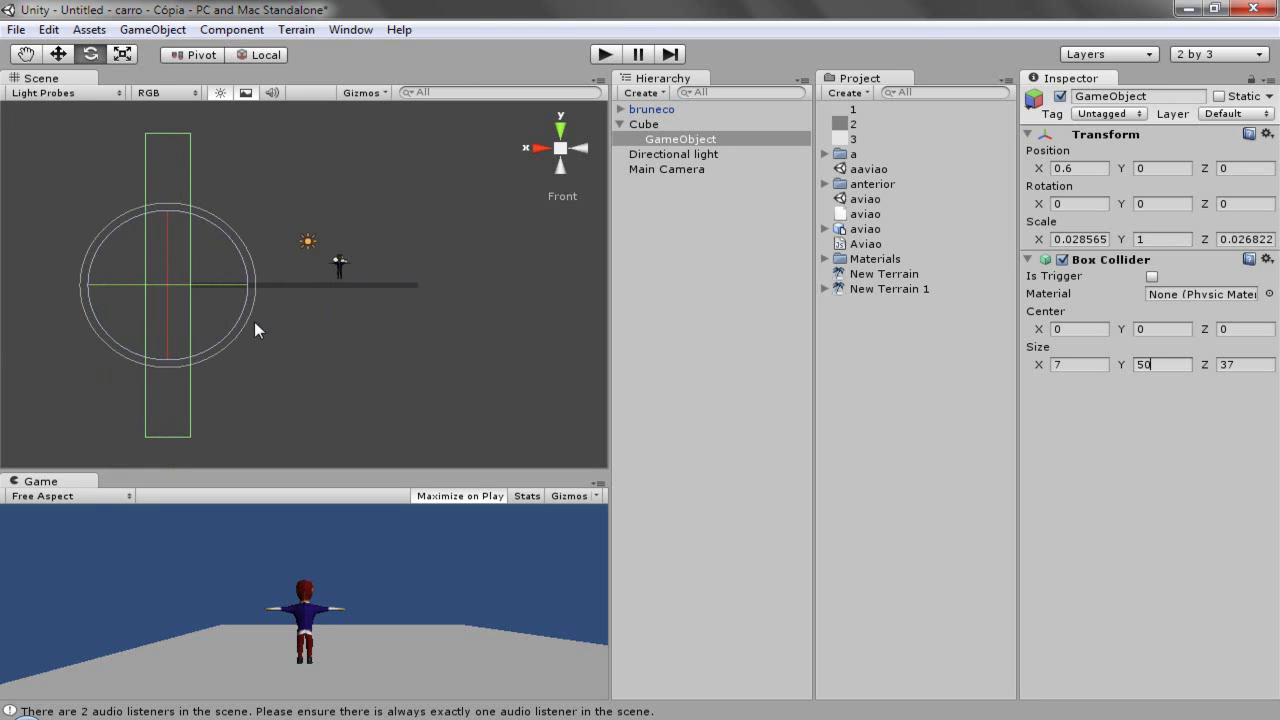
click(561, 128)
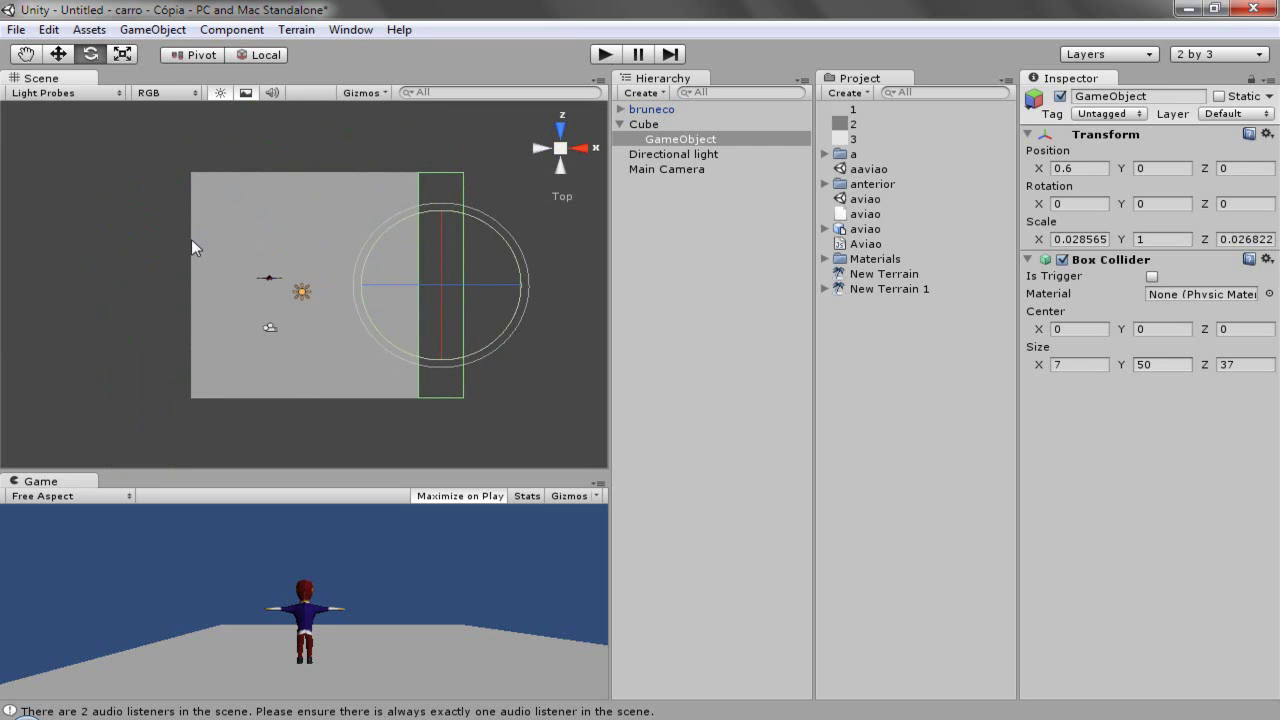
Move the collider wall to the plane's left edge and duplicate it.
click(58, 55)
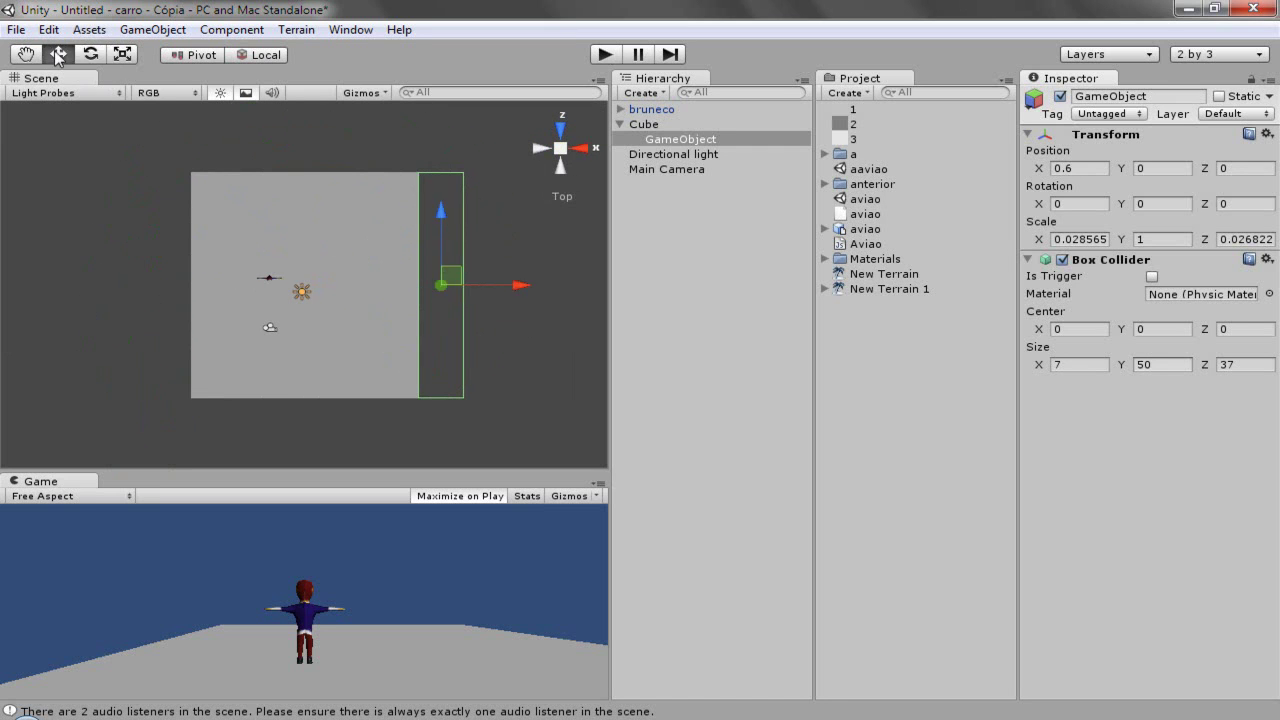
mouse_move(520, 285)
mouse_down()
mouse_move(236, 318)
mouse_move(522, 284)
mouse_up()
key(ctrl+d)
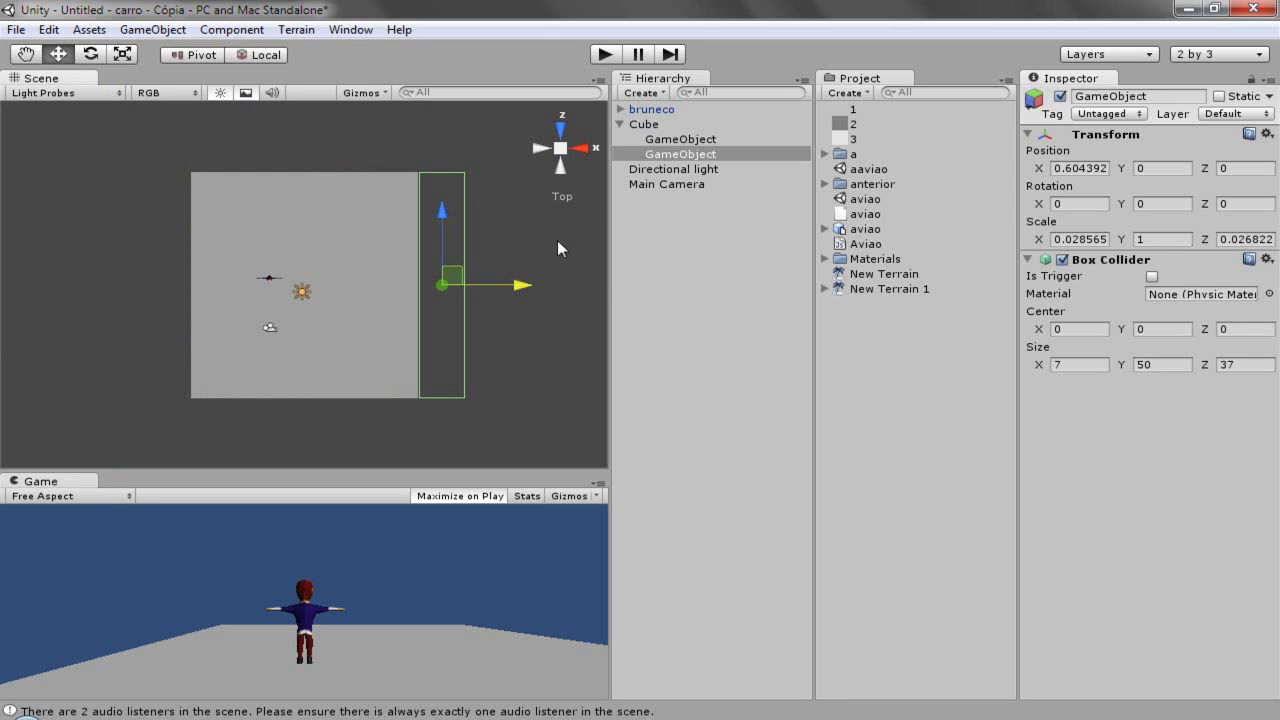
click(655, 142)
key(ctrl+z)
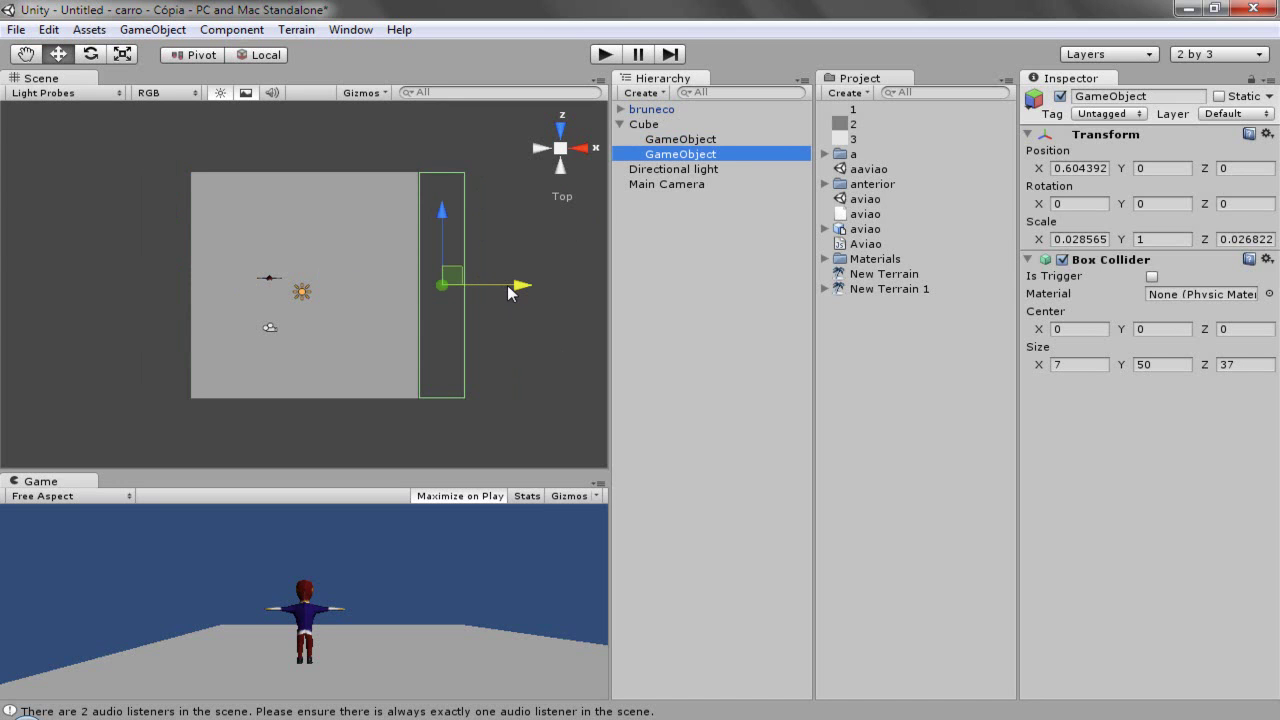
Duplicate another wall and position it at X 0, Z 0.6 for the top edge.
key(ctrl+d)
drag(510, 285, 355, 293)
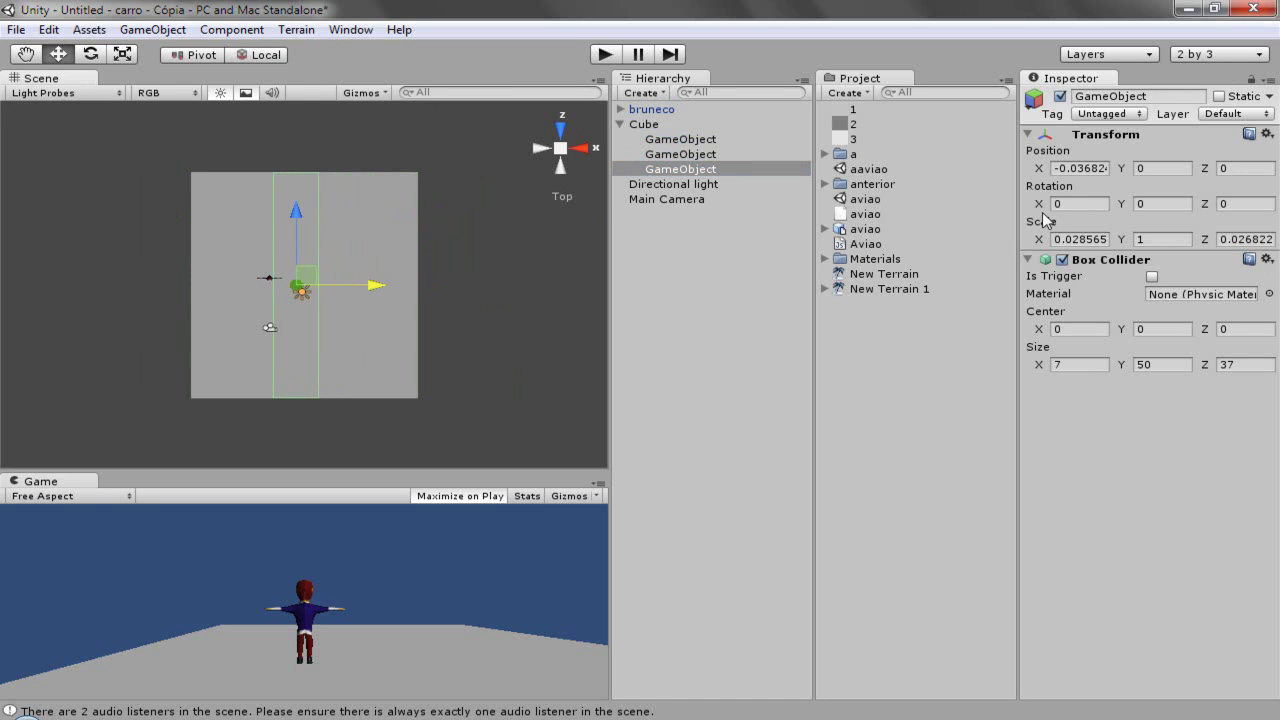
click(1093, 170)
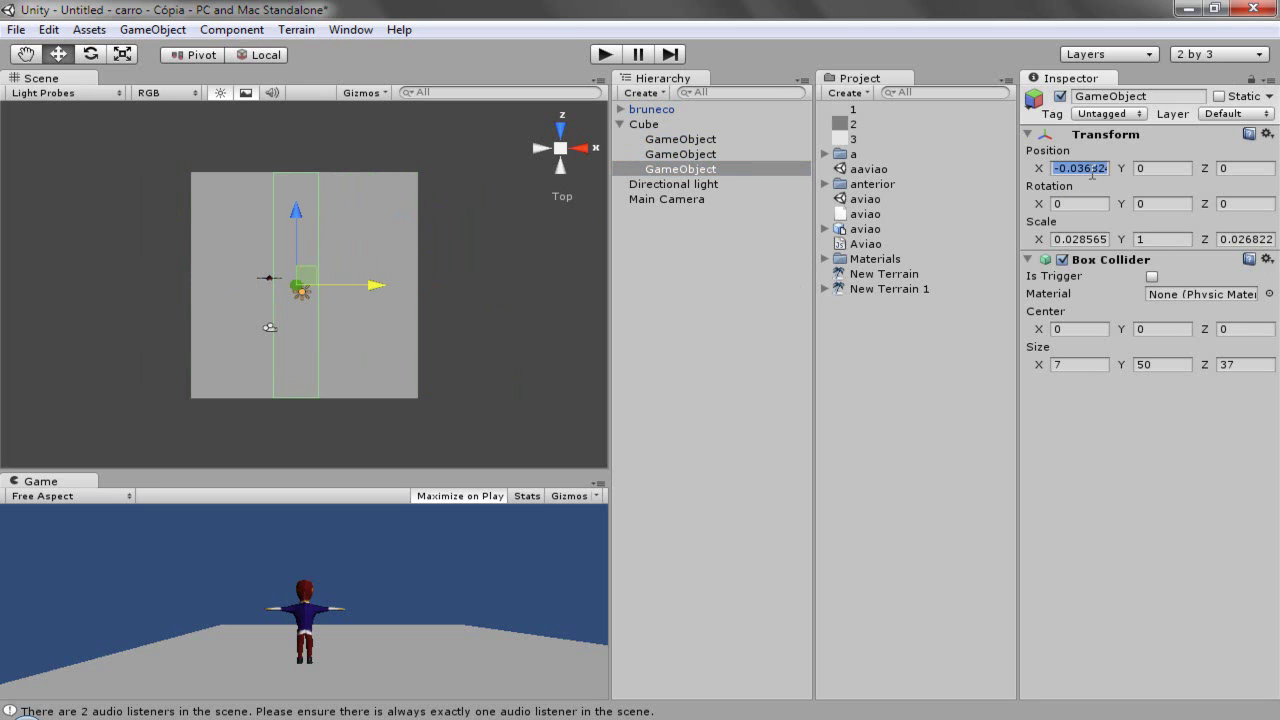
text(0)
click(1234, 168)
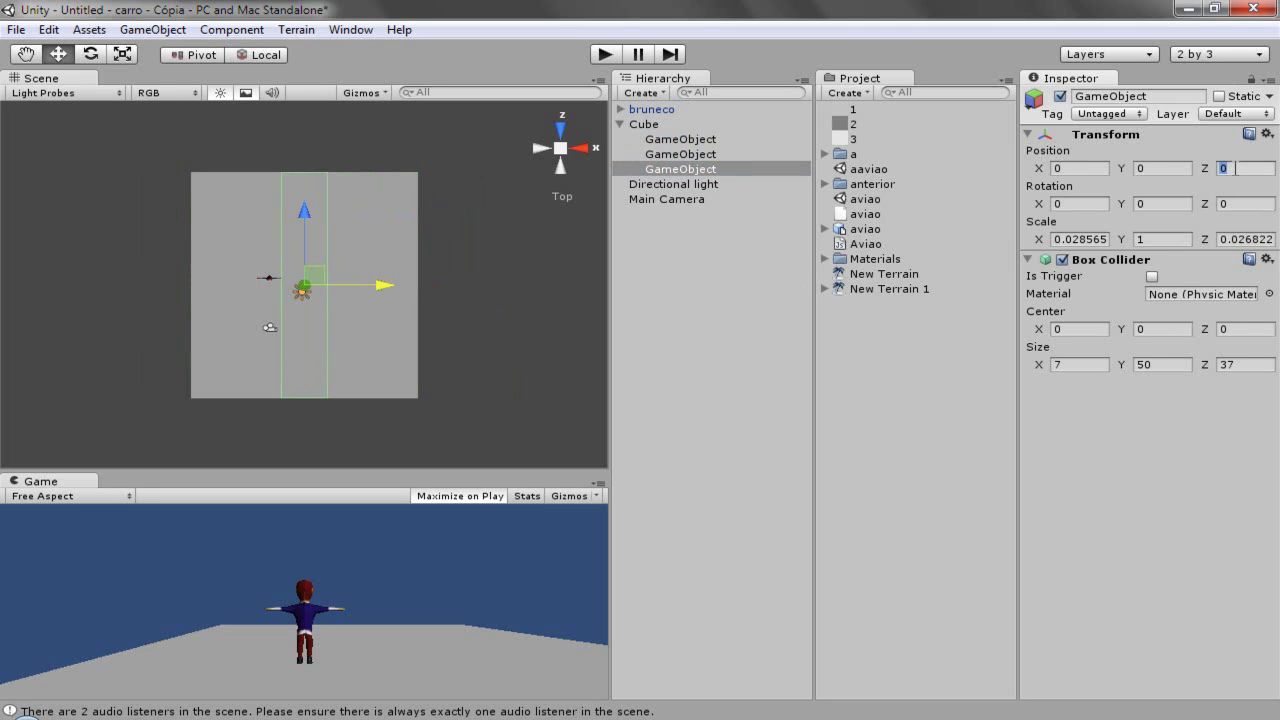
text(0)
text(.6)
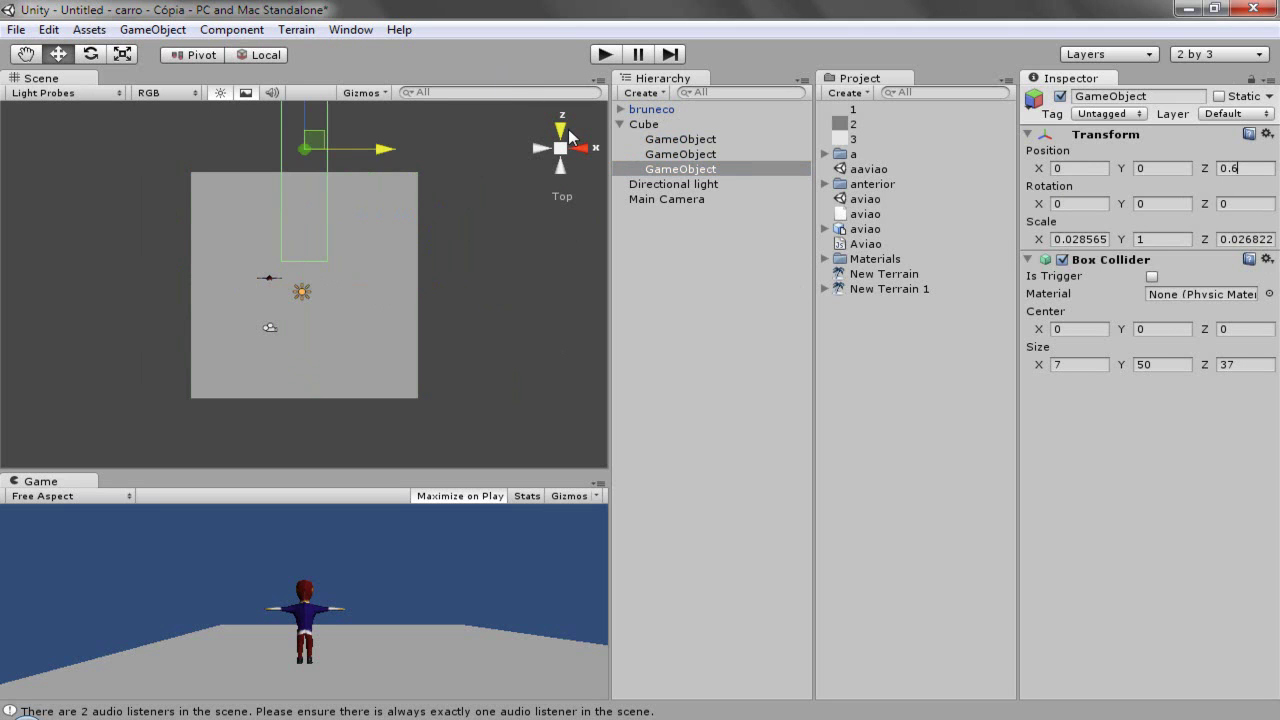
key(BackSpace)
text(5)
key(BackSpace)
text(6)
Resize the top wall's Box Collider to X 35 and Z 7.
click(1173, 368)
click(1262, 366)
text(7)
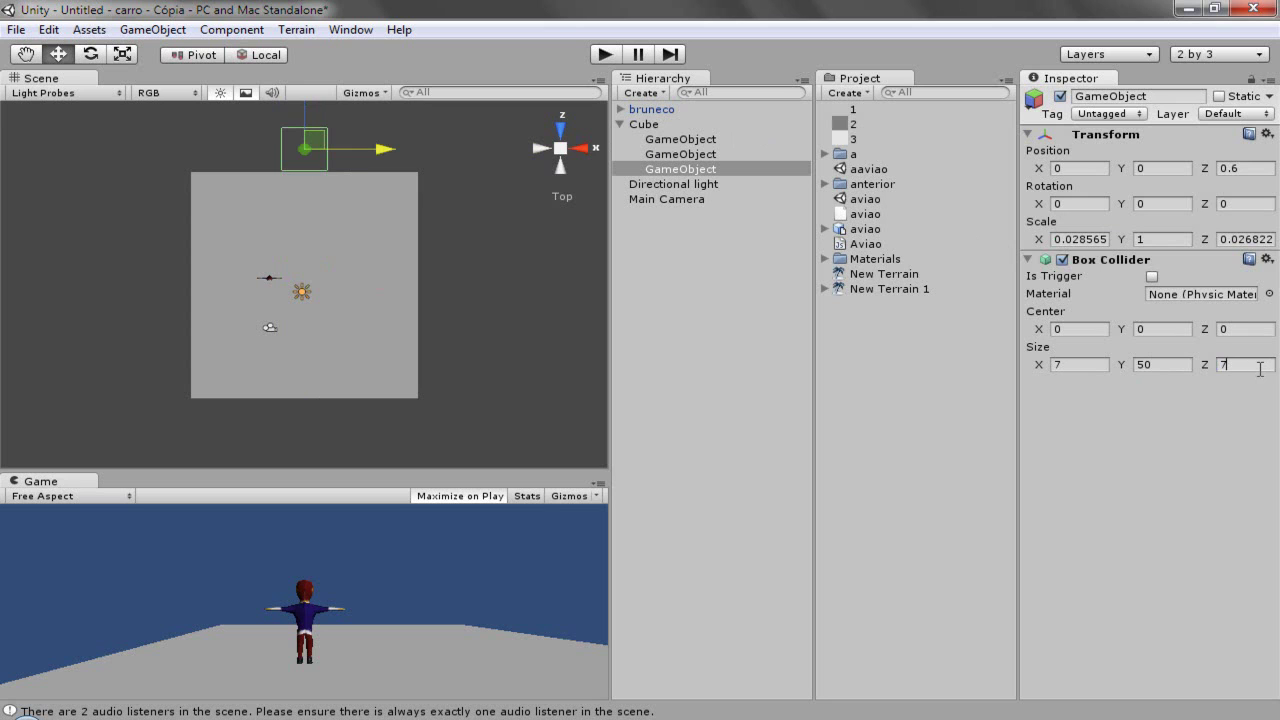
click(1098, 368)
text(35)
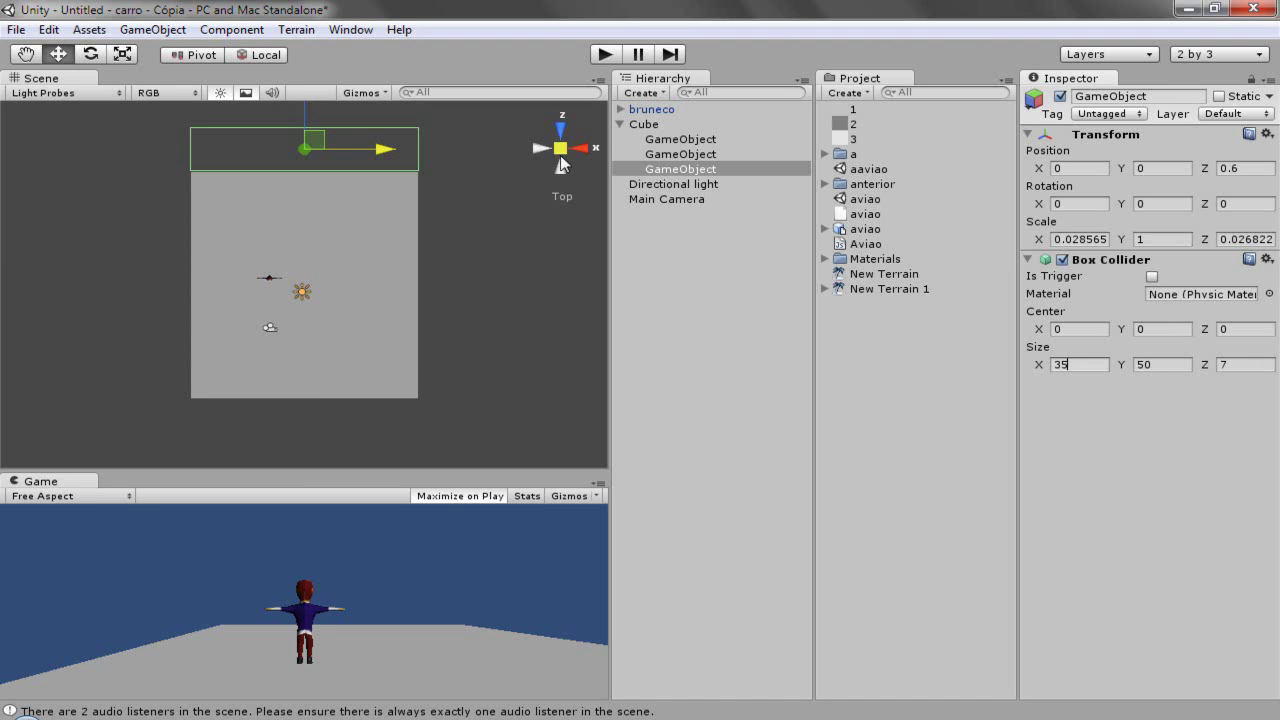
Duplicate the top wall onto the plane's bottom edge and start the game.
alt+drag(562, 160, 446, 283)
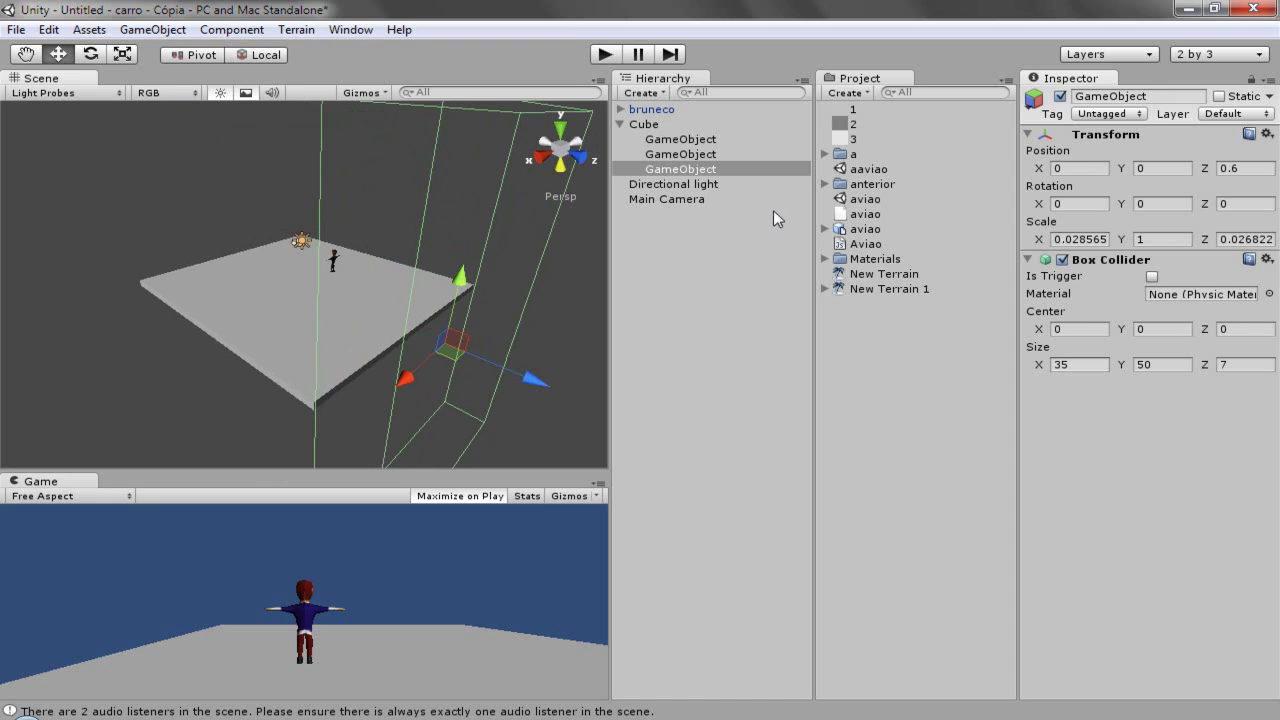
click(560, 130)
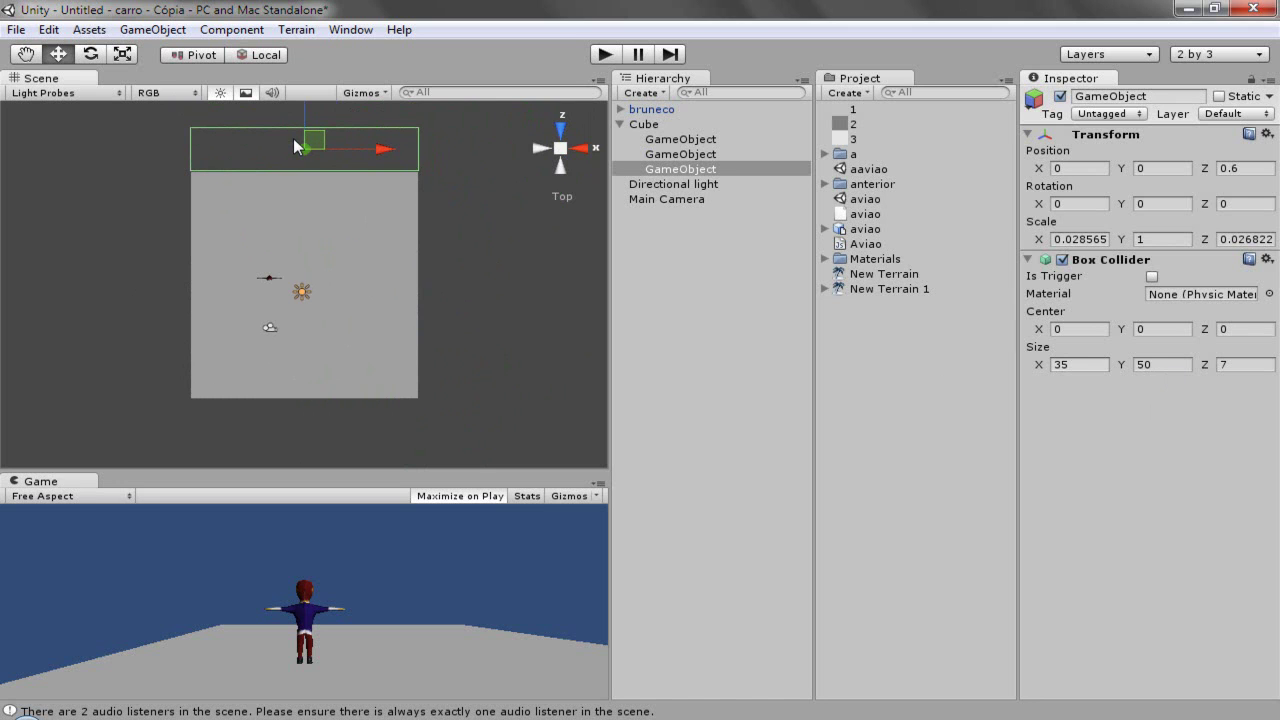
key(ctrl+d)
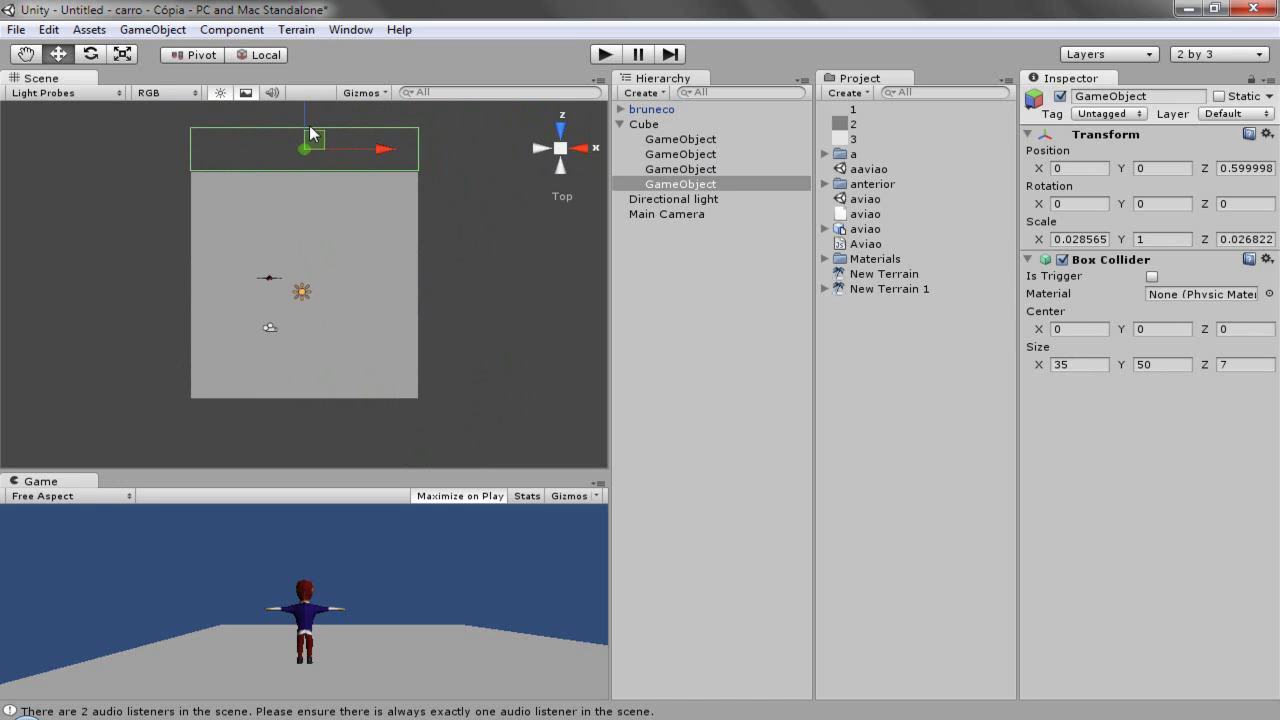
drag(313, 145, 313, 420)
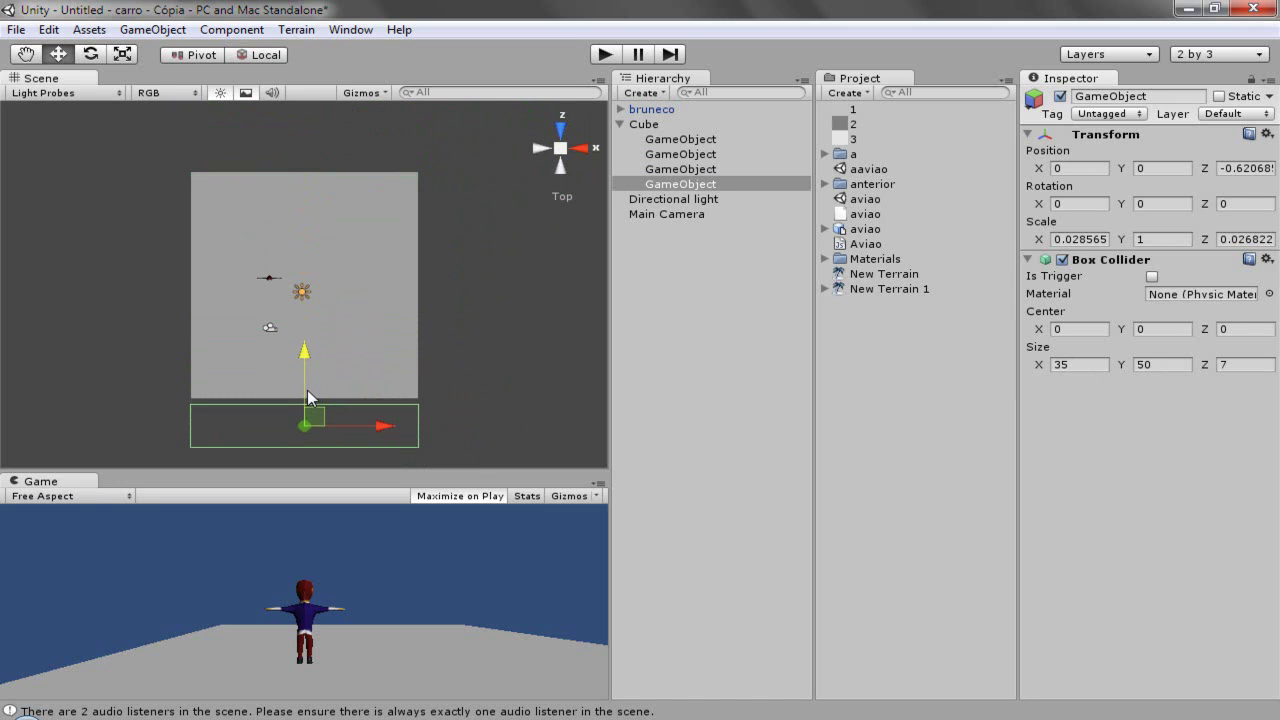
click(609, 58)
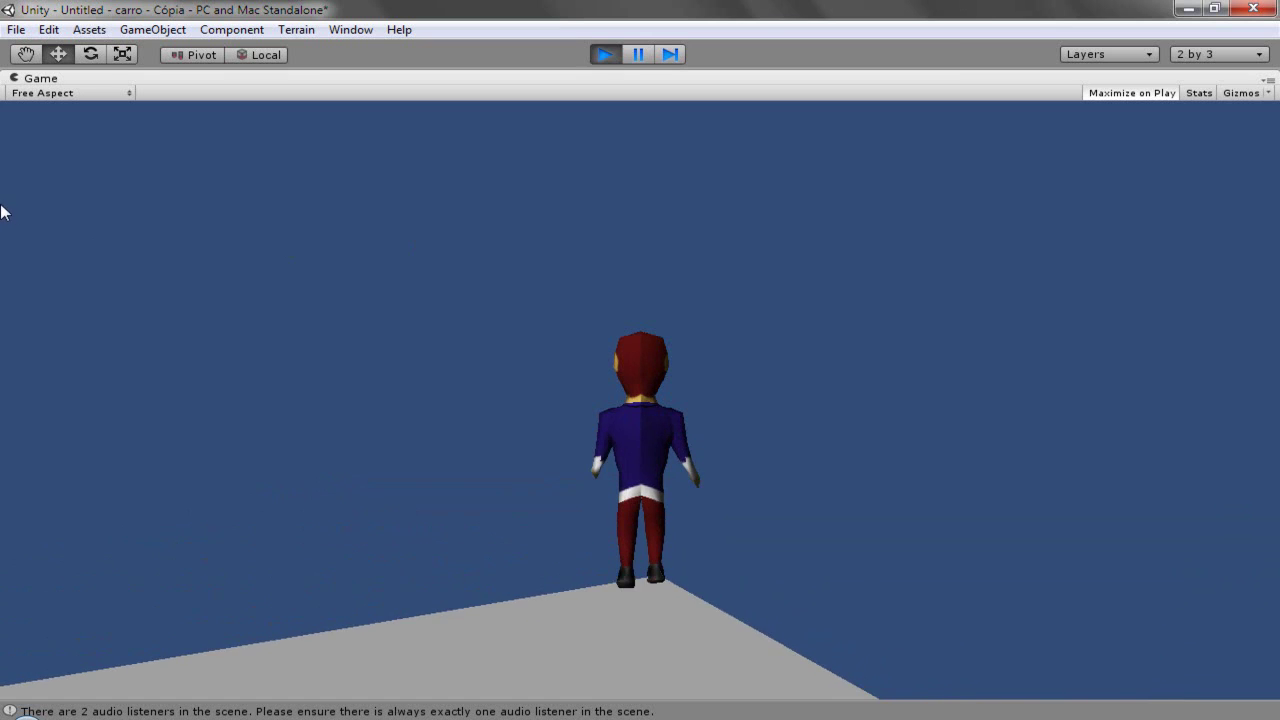
Walk the character forward with the Up arrow key, then stop Play mode.
key(Up)
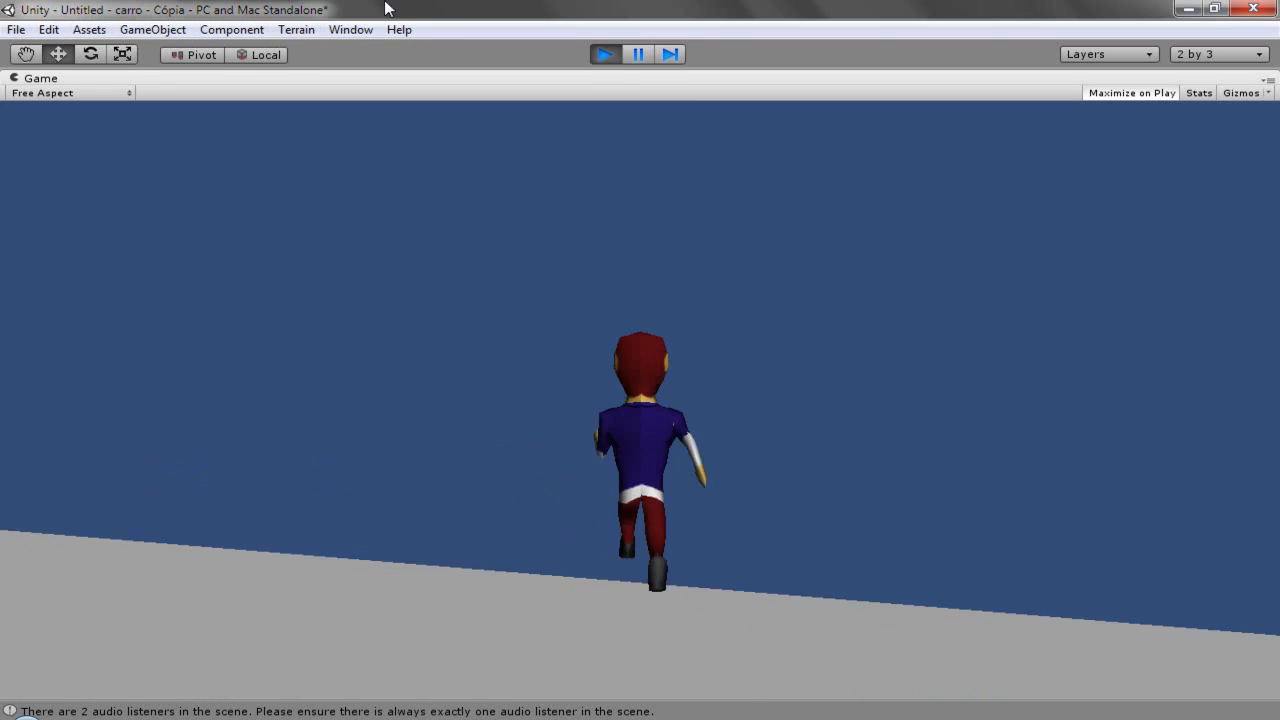
click(604, 54)
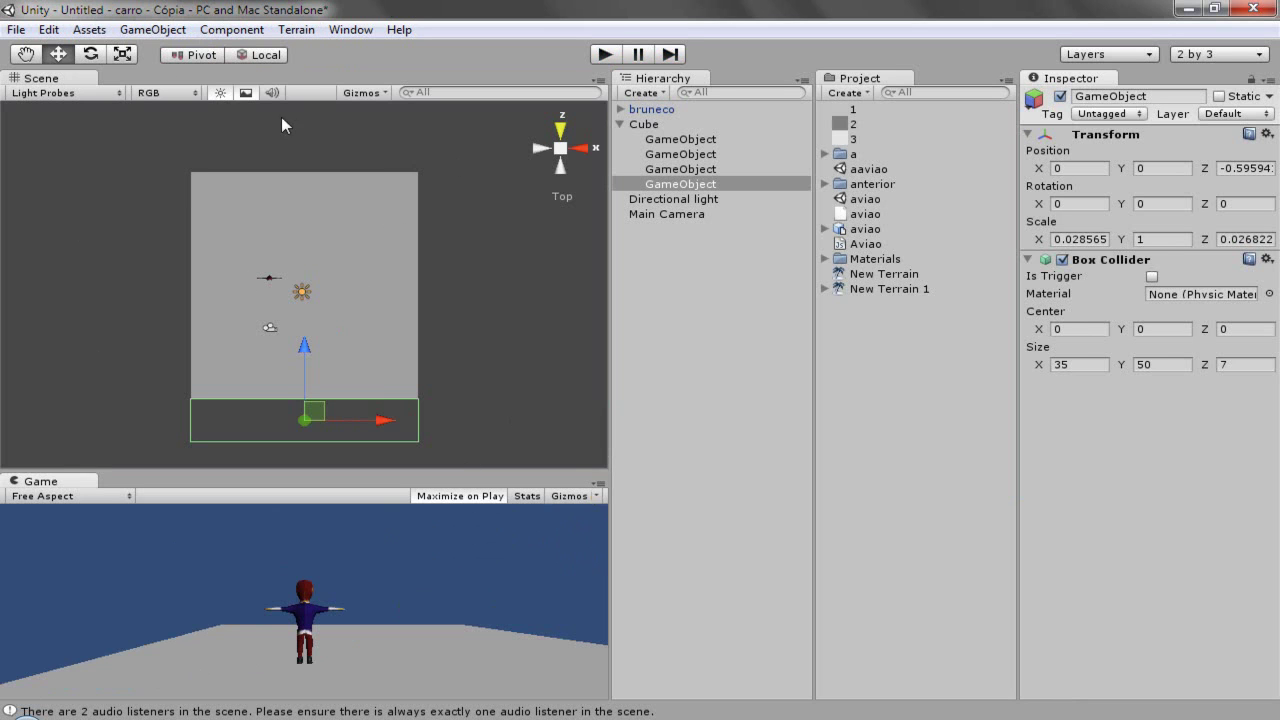
Select Cube in the Hierarchy and delete it along with its four child collider walls.
click(643, 124)
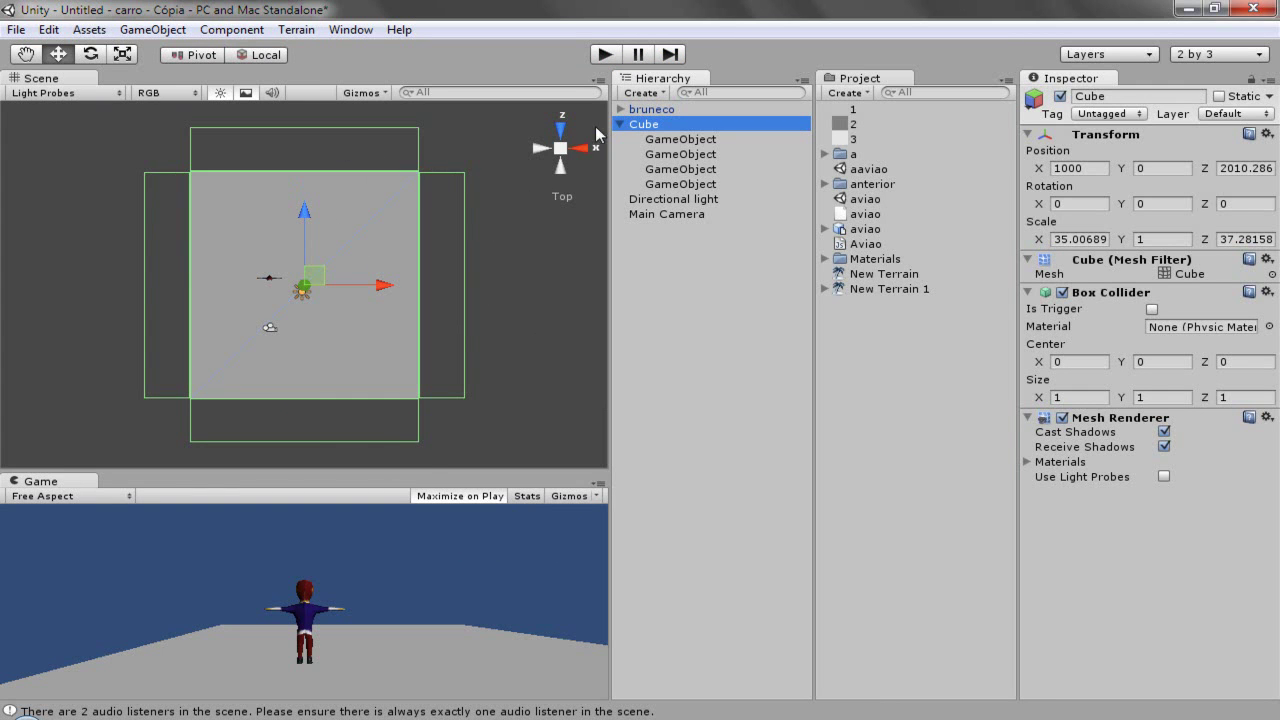
drag(562, 146, 543, 158)
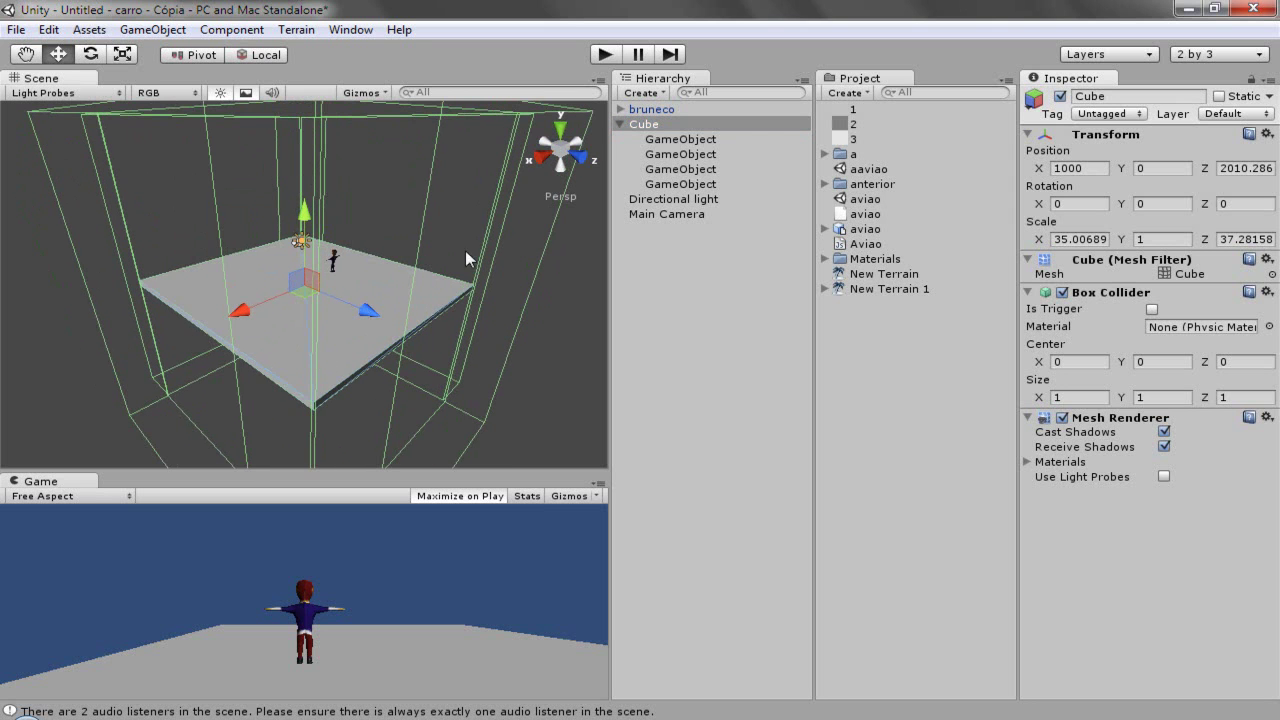
scroll(237, 322, down, 3)
scroll(237, 322, down, 1)
scroll(238, 321, down, 2)
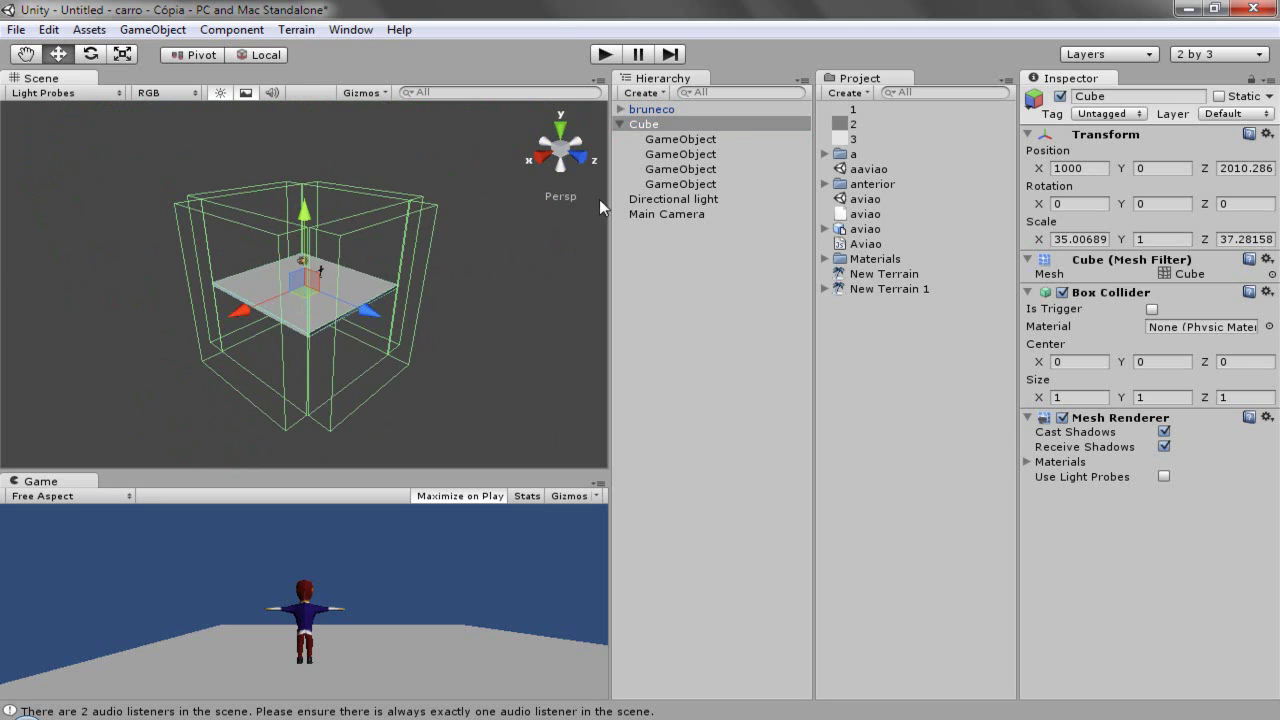
key(Delete)
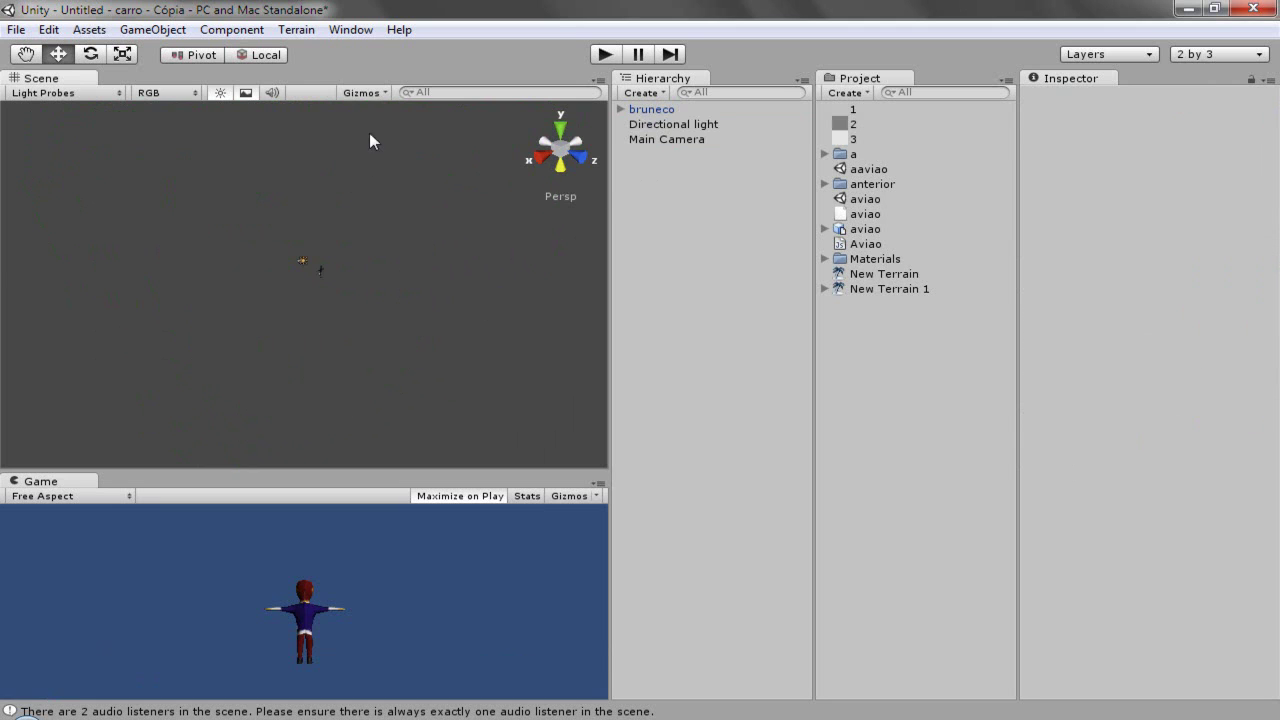
Create a new terrain and look at the scene from the top view.
click(235, 30)
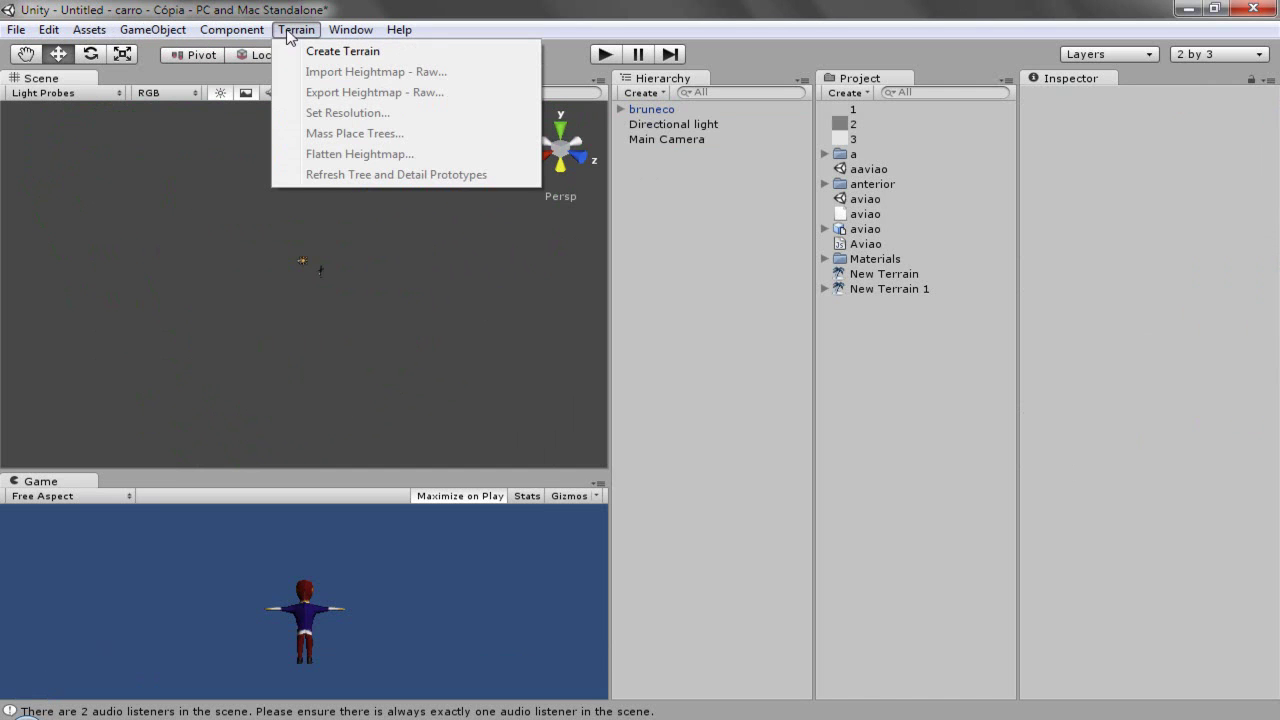
click(307, 52)
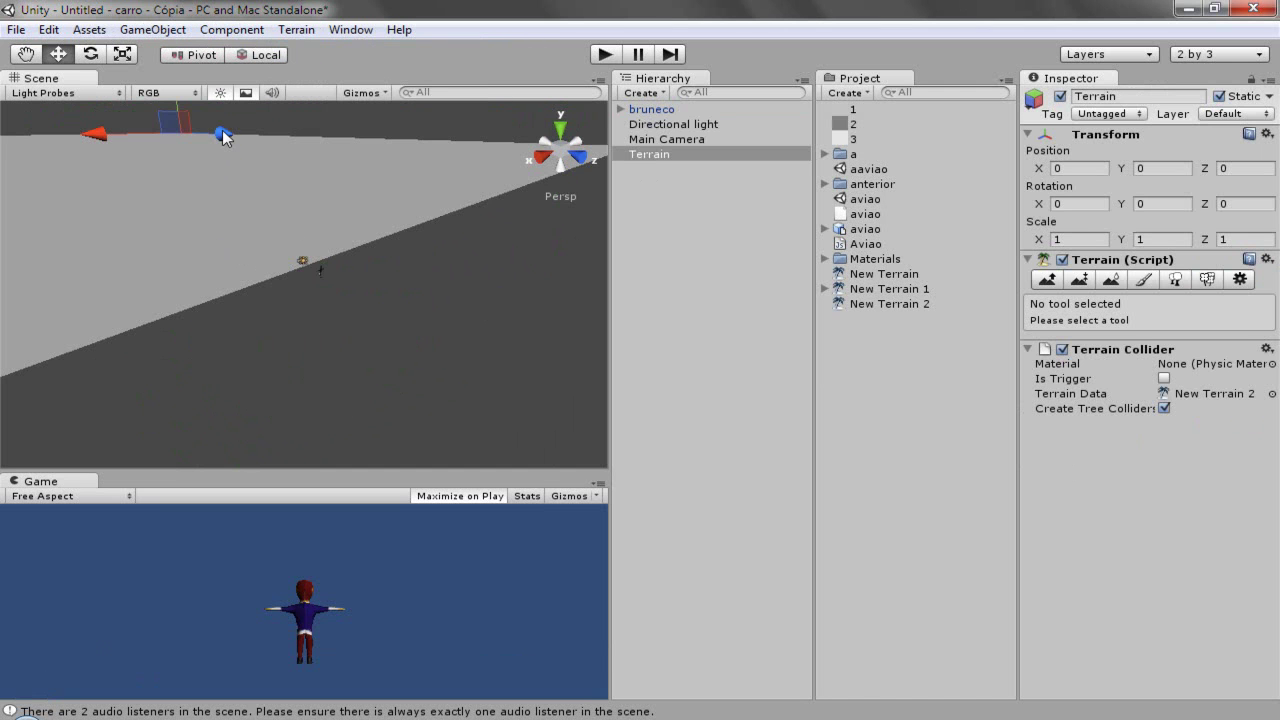
click(561, 130)
Zoom out and move the terrain along Z to Position Z 1037.693.
scroll(330, 271, down, 2)
scroll(317, 278, down, 1)
scroll(316, 276, down, 1)
scroll(315, 275, down, 1)
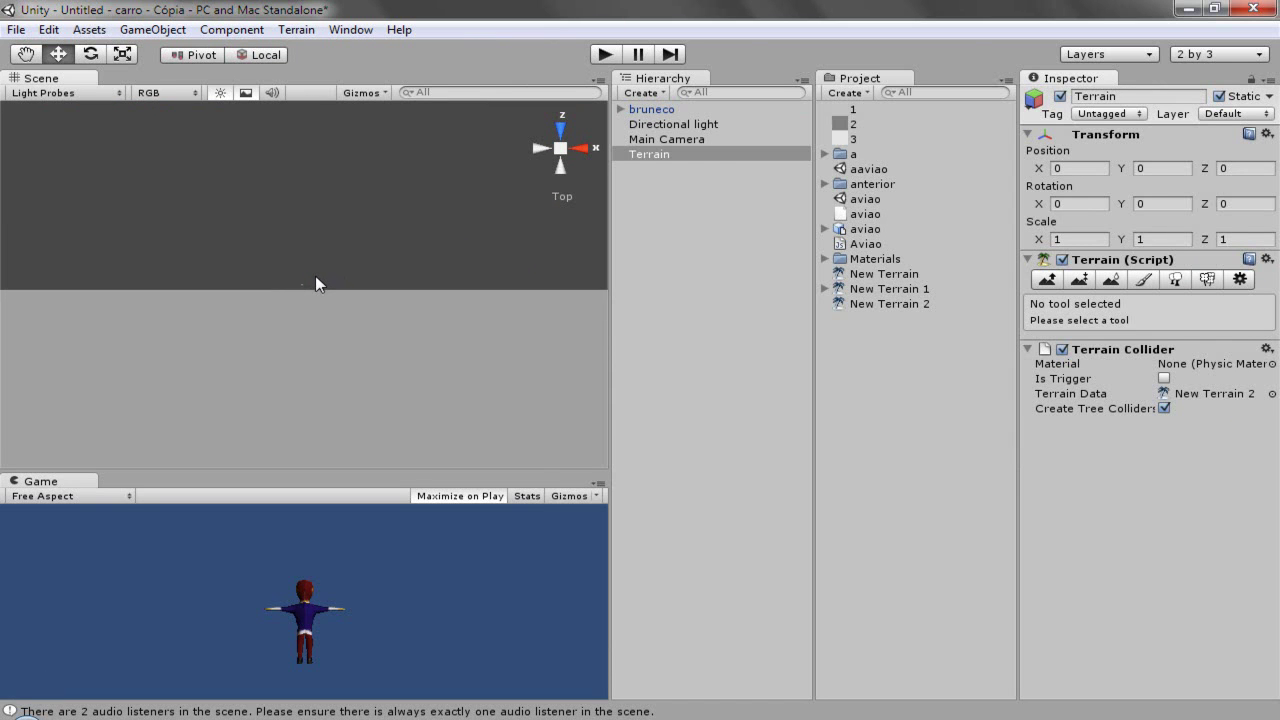
scroll(315, 275, down, 2)
scroll(313, 275, down, 2)
drag(222, 364, 226, 286)
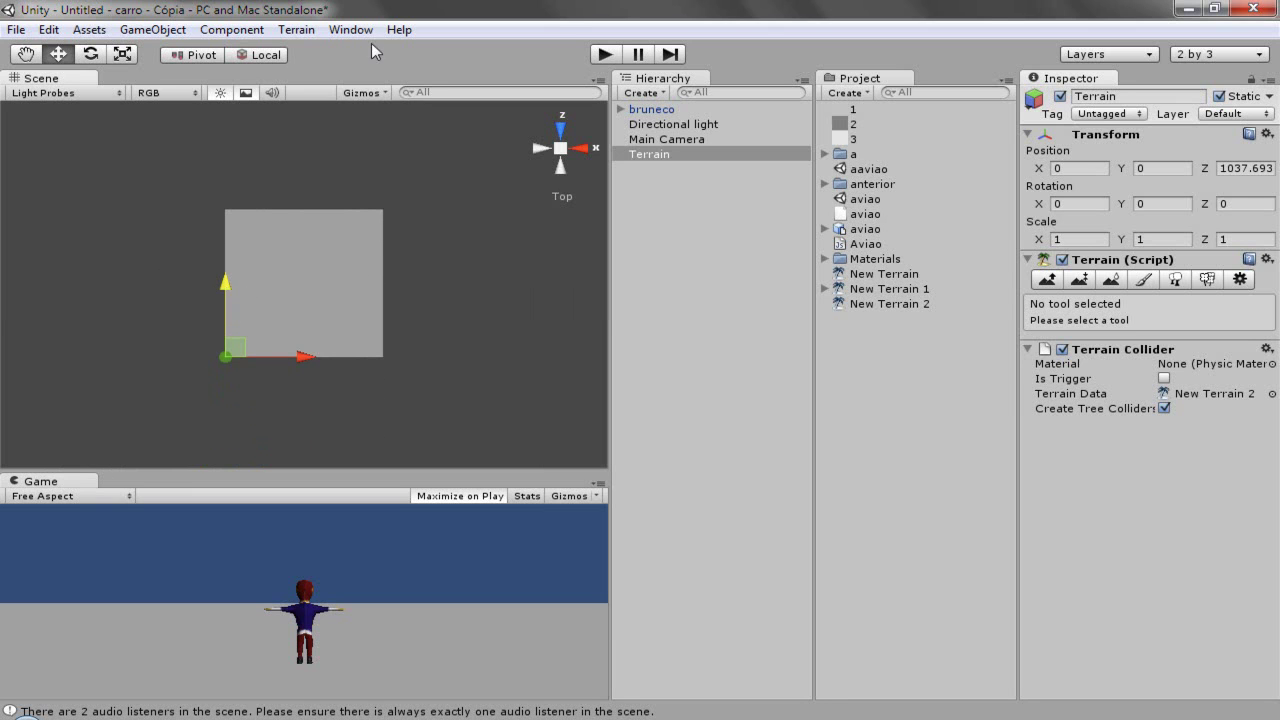
click(176, 36)
Add an empty GameObject, nest it under Terrain, and enter a new Z position.
click(175, 51)
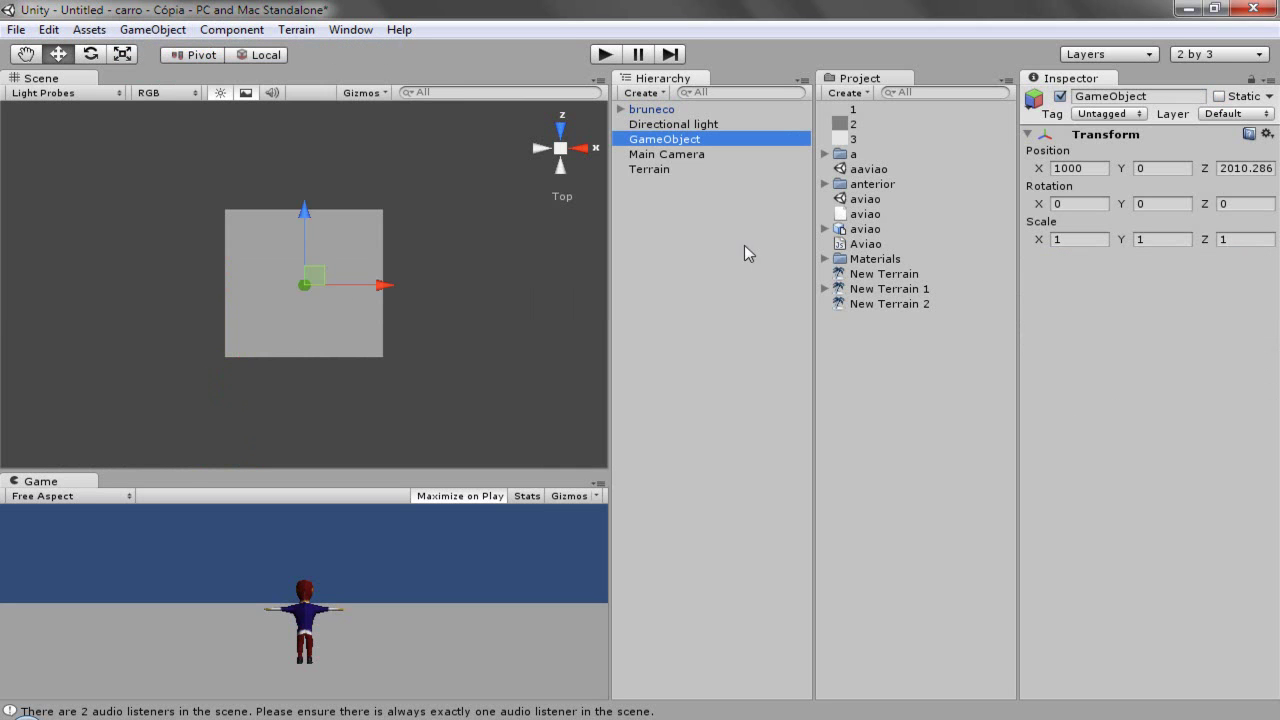
drag(670, 140, 664, 169)
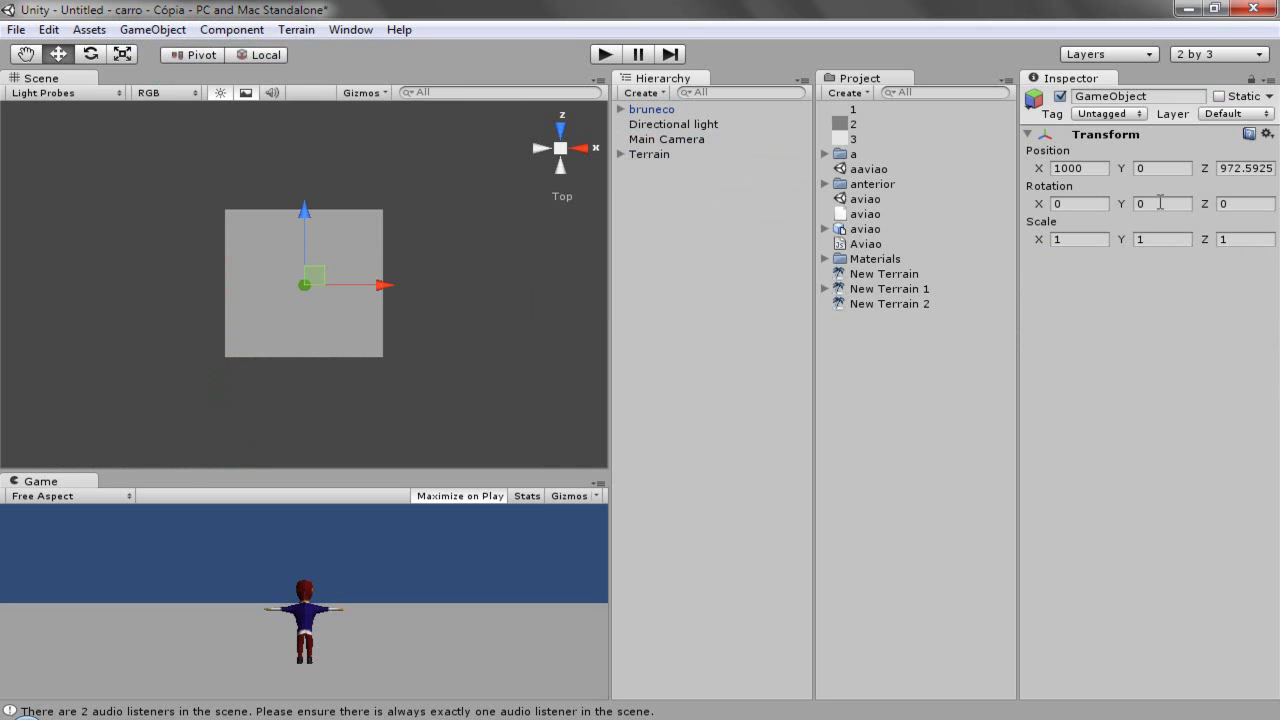
click(1240, 170)
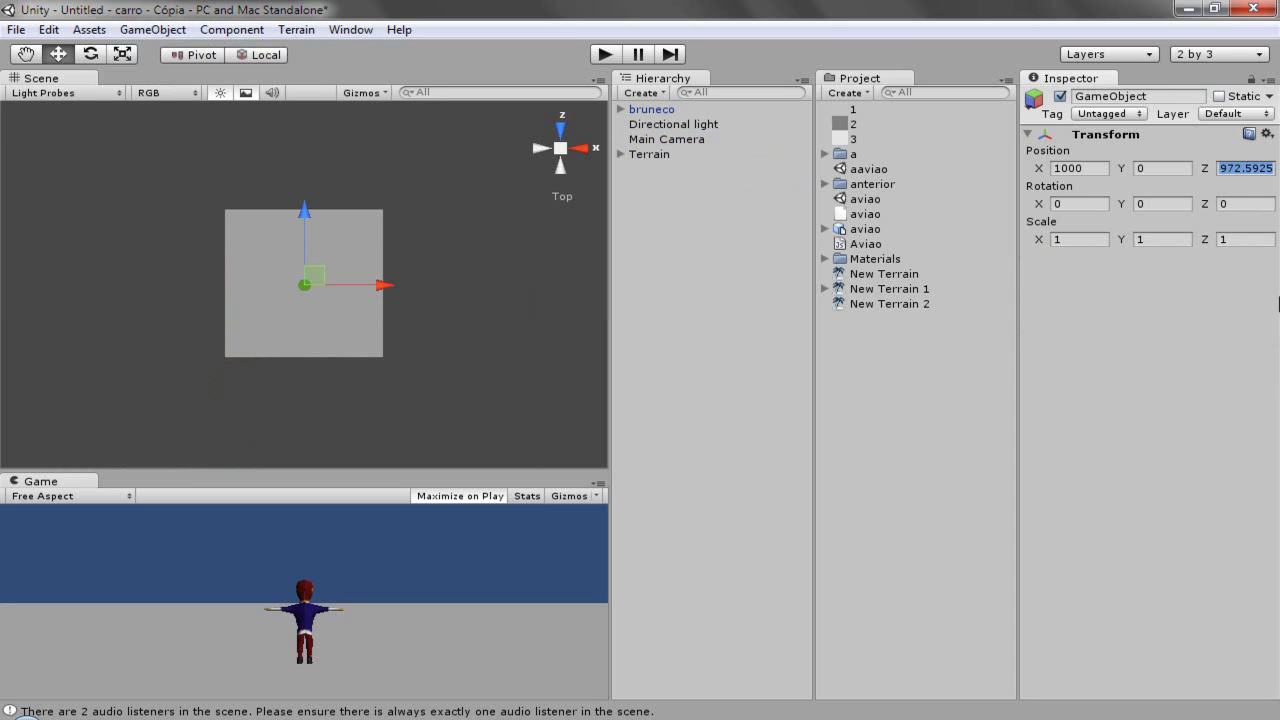
text(0.5)
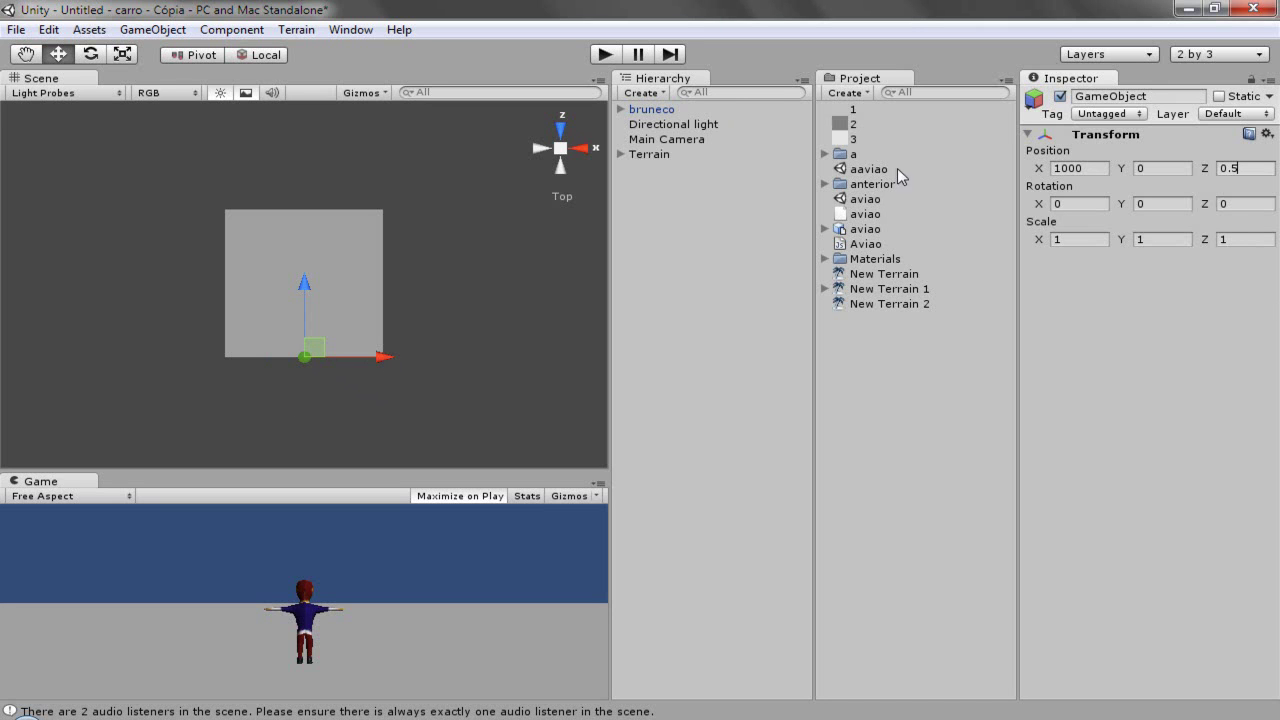
click(296, 29)
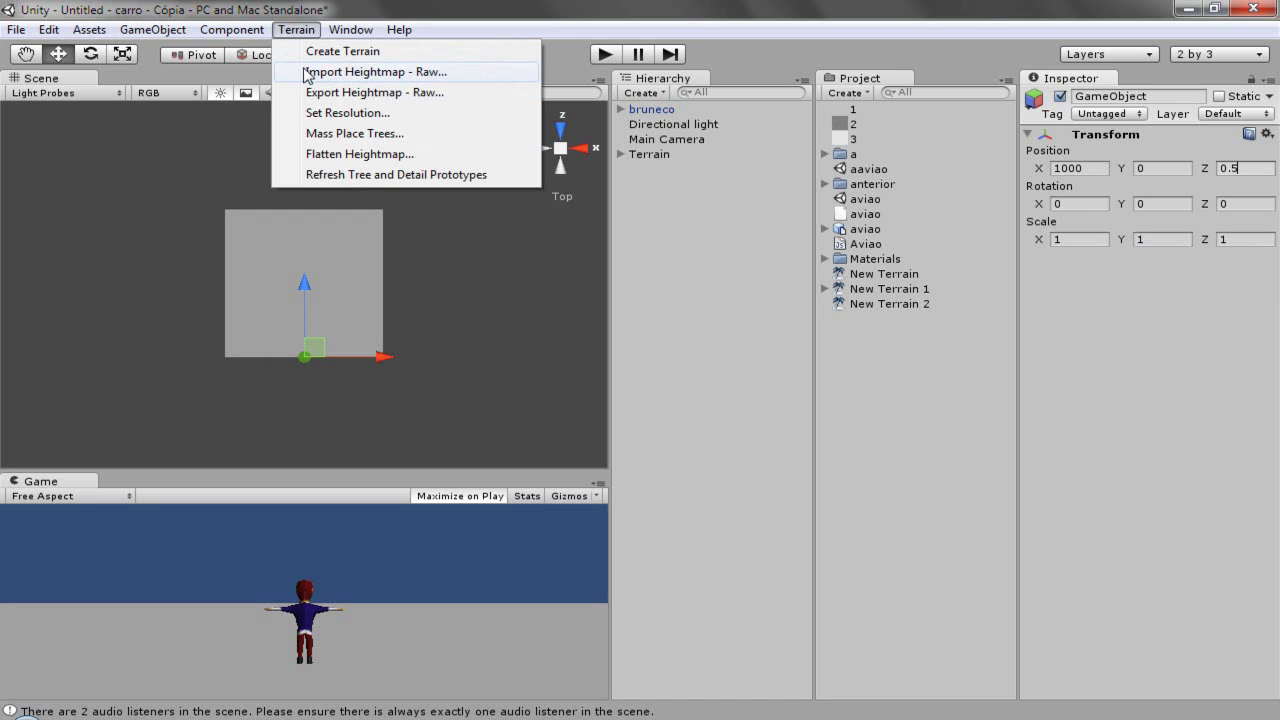
click(347, 113)
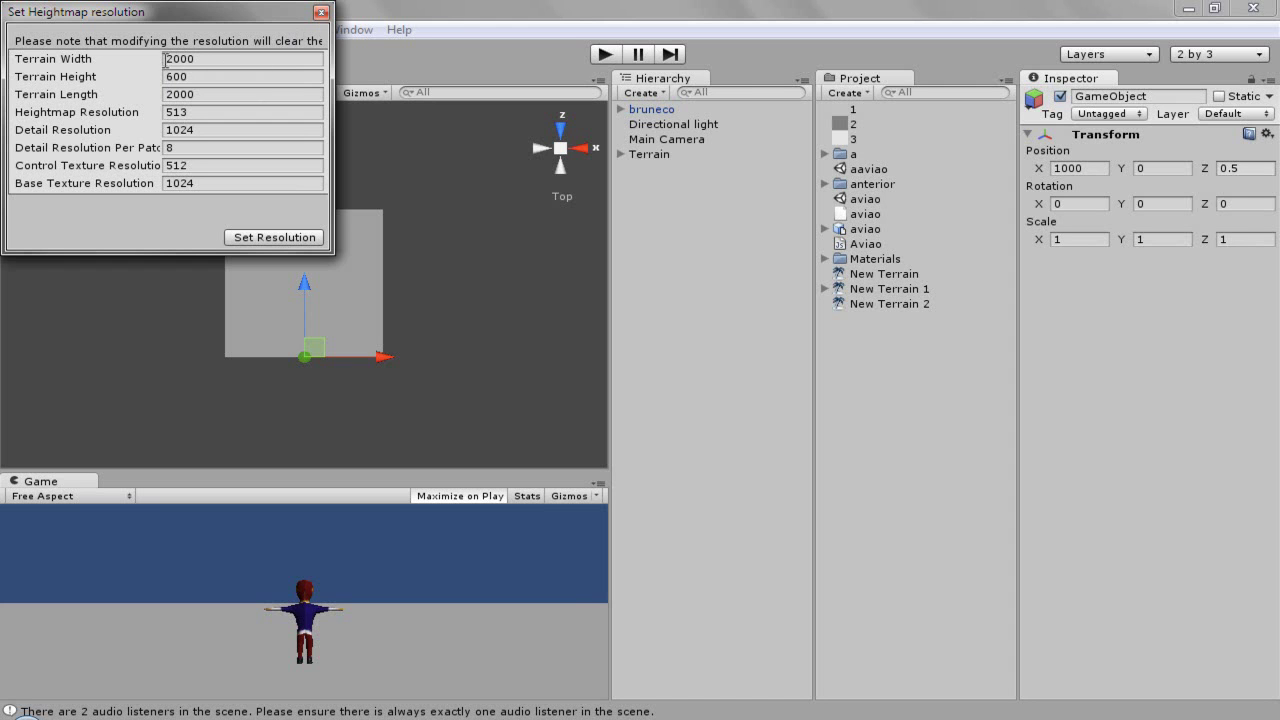
click(316, 14)
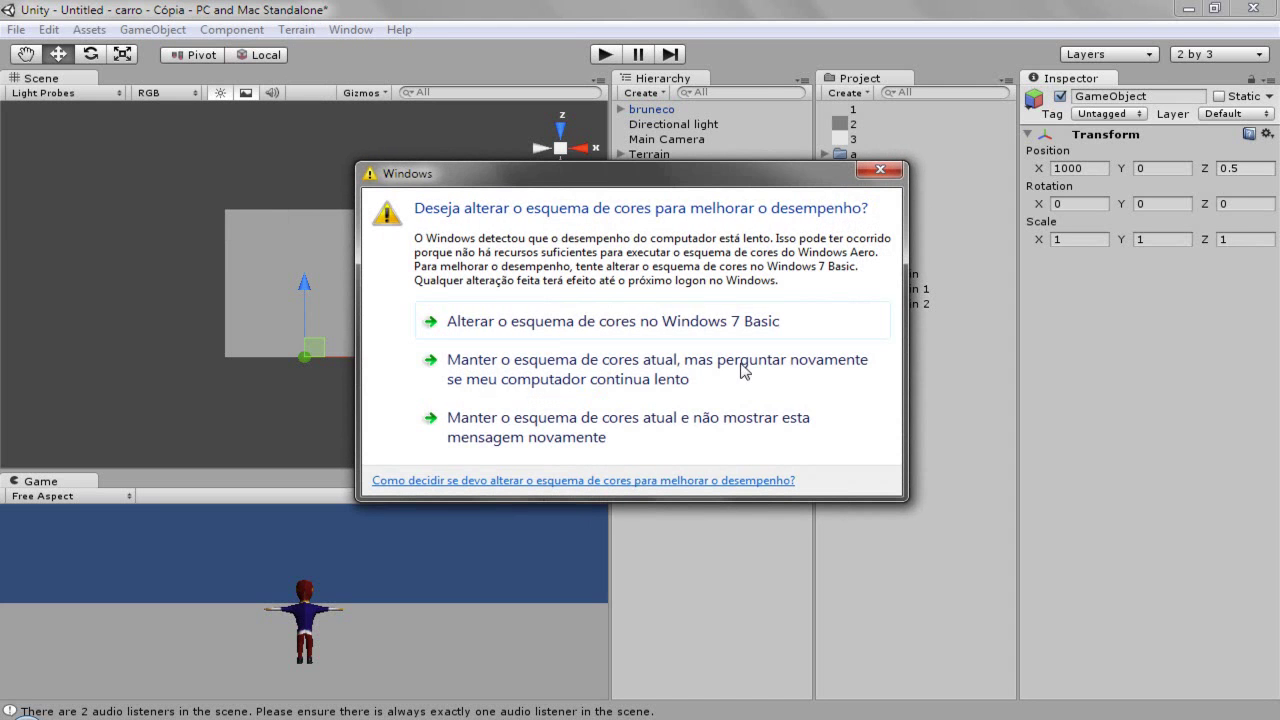
click(709, 430)
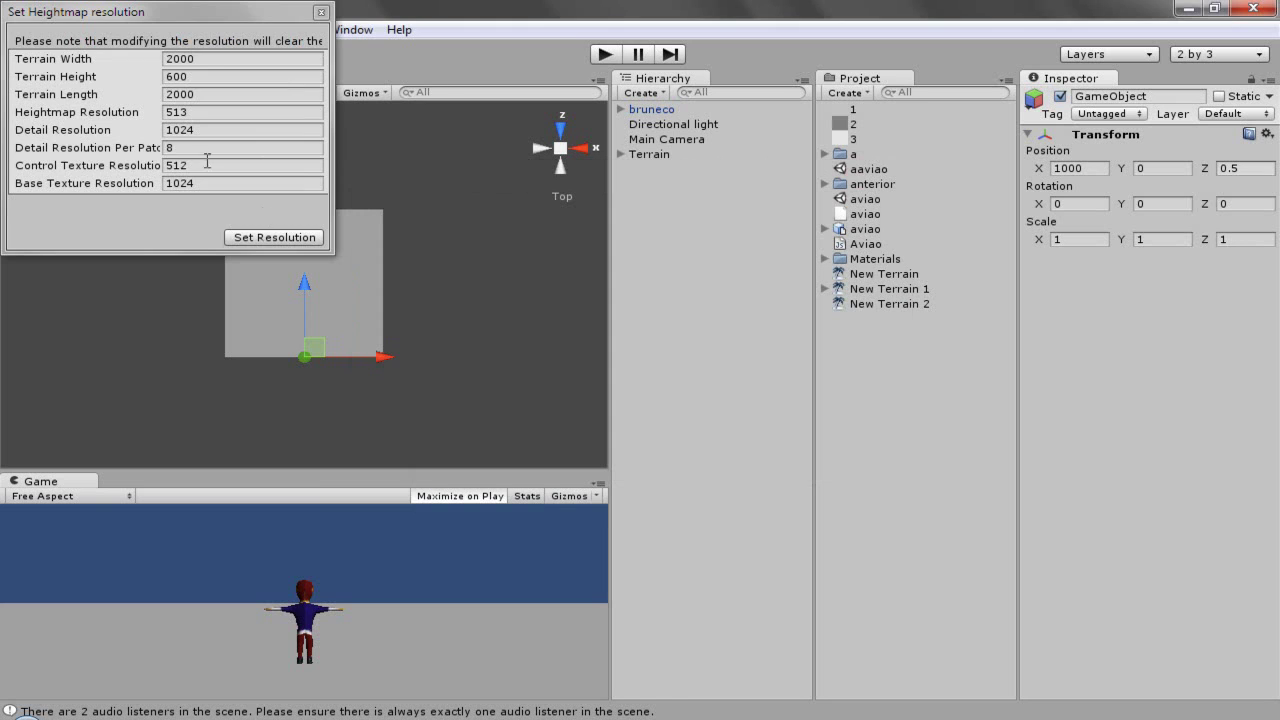
click(321, 13)
click(1090, 167)
Set the child GameObject's Position X to 1000 and Z to 10.
text(4)
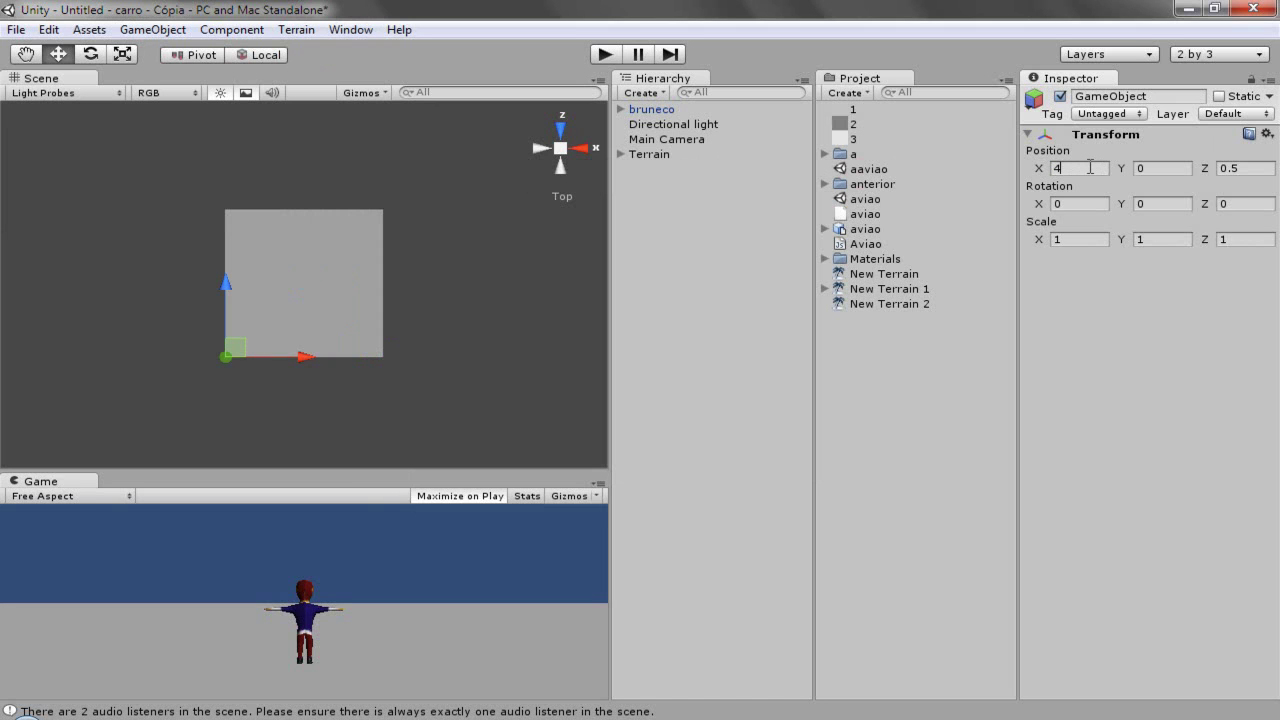
key(BackSpace)
text(0.5)
key(BackSpace)
key(BackSpace)
key(BackSpace)
text(100)
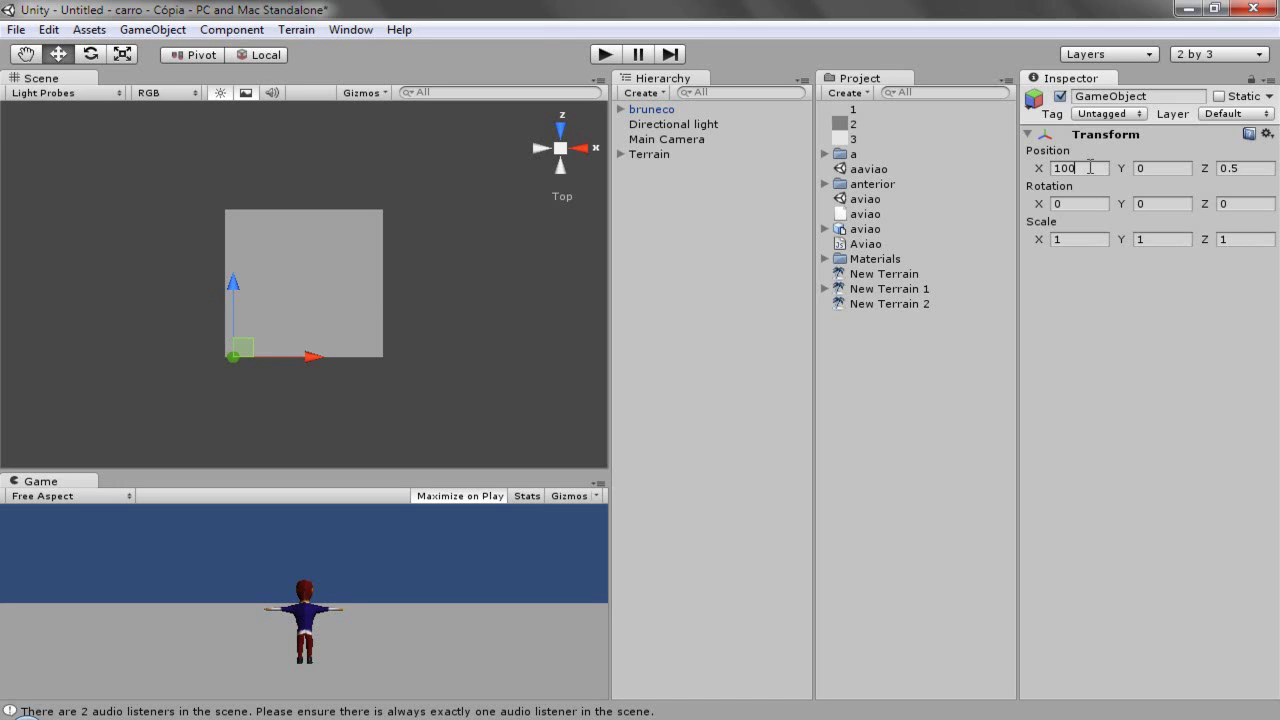
text(0)
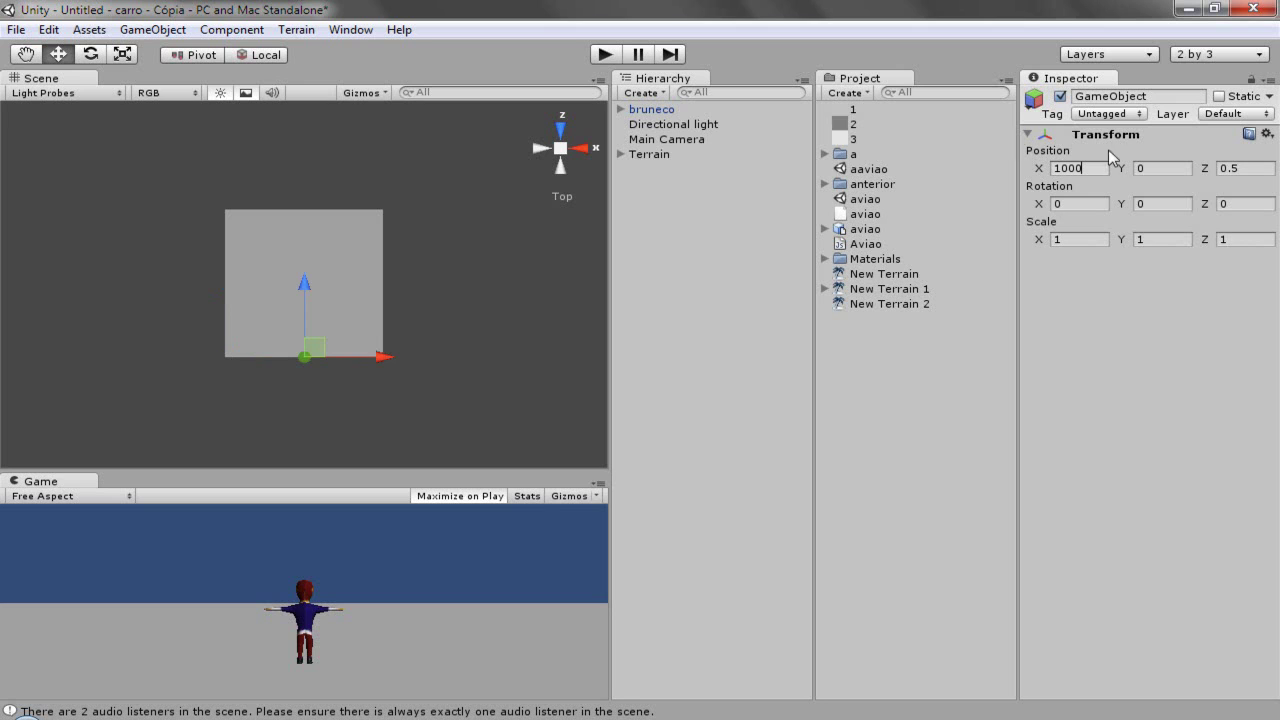
click(1253, 170)
double_click(1252, 172)
key(BackSpace)
key(BackSpace)
key(BackSpace)
text(10)
click(626, 160)
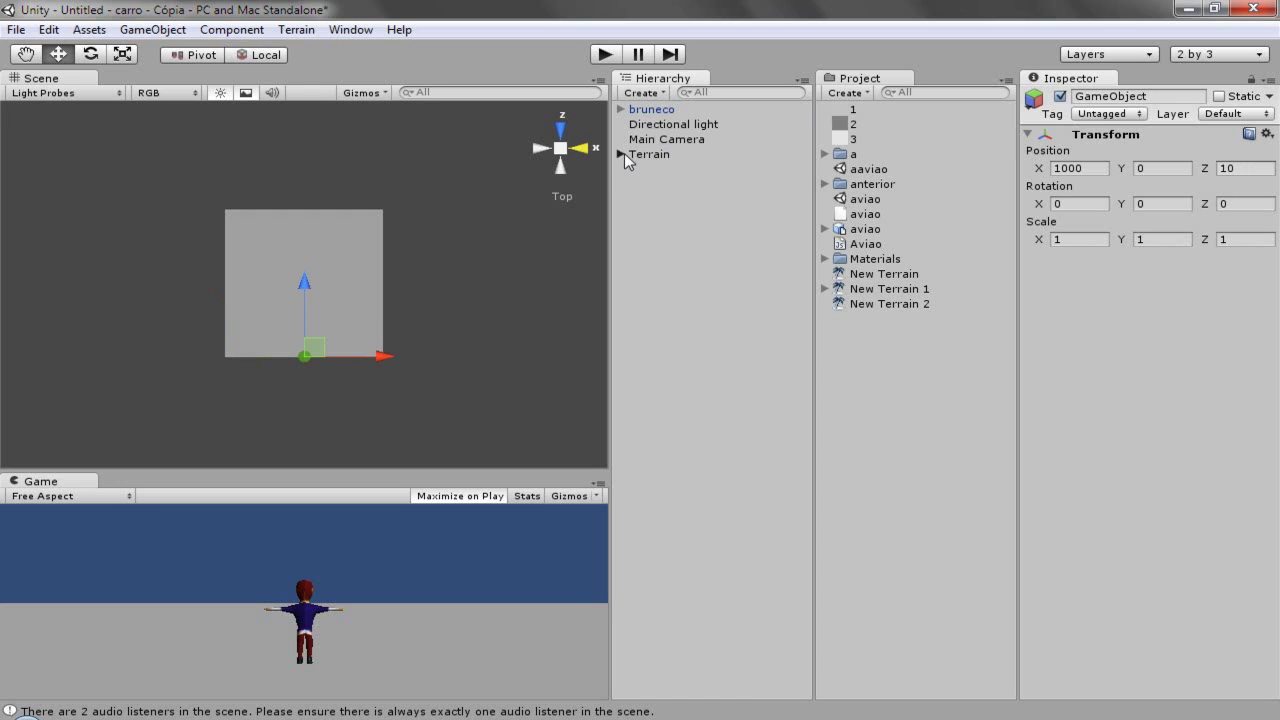
Frame the GameObject under Terrain and move it along Z to -47.9054.
click(621, 155)
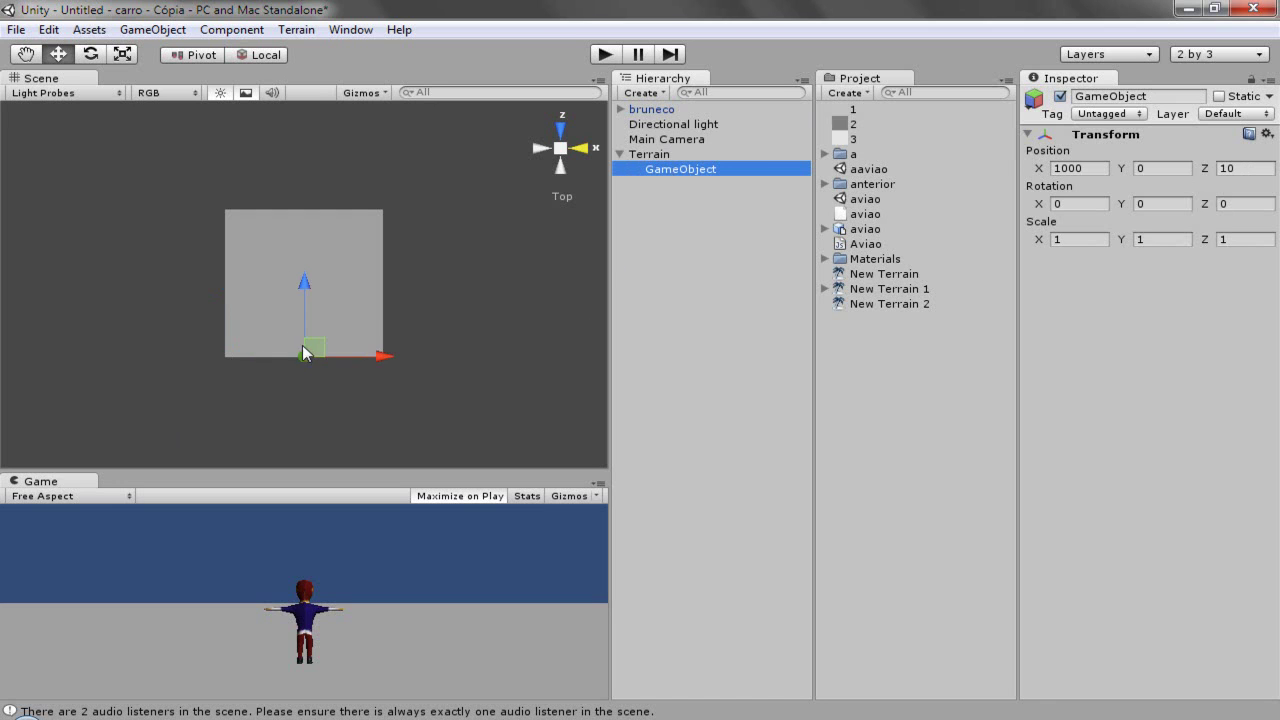
key(f)
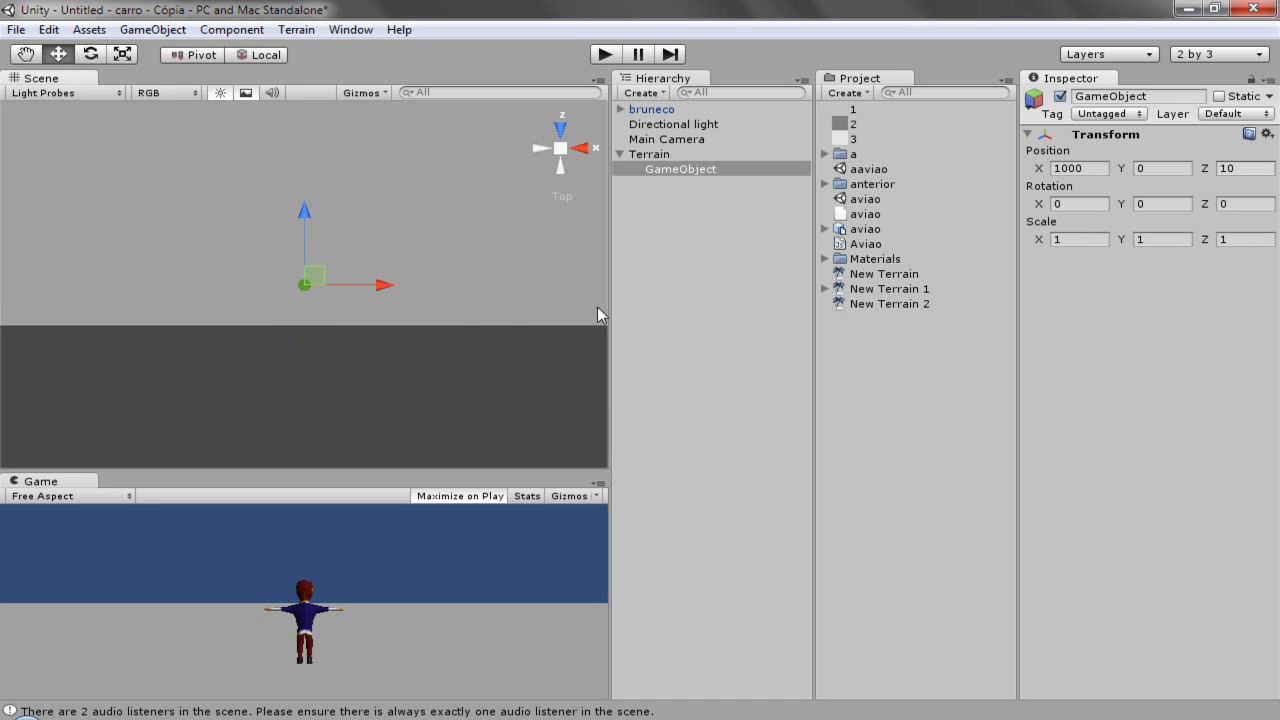
scroll(372, 334, down, 3)
drag(306, 210, 297, 278)
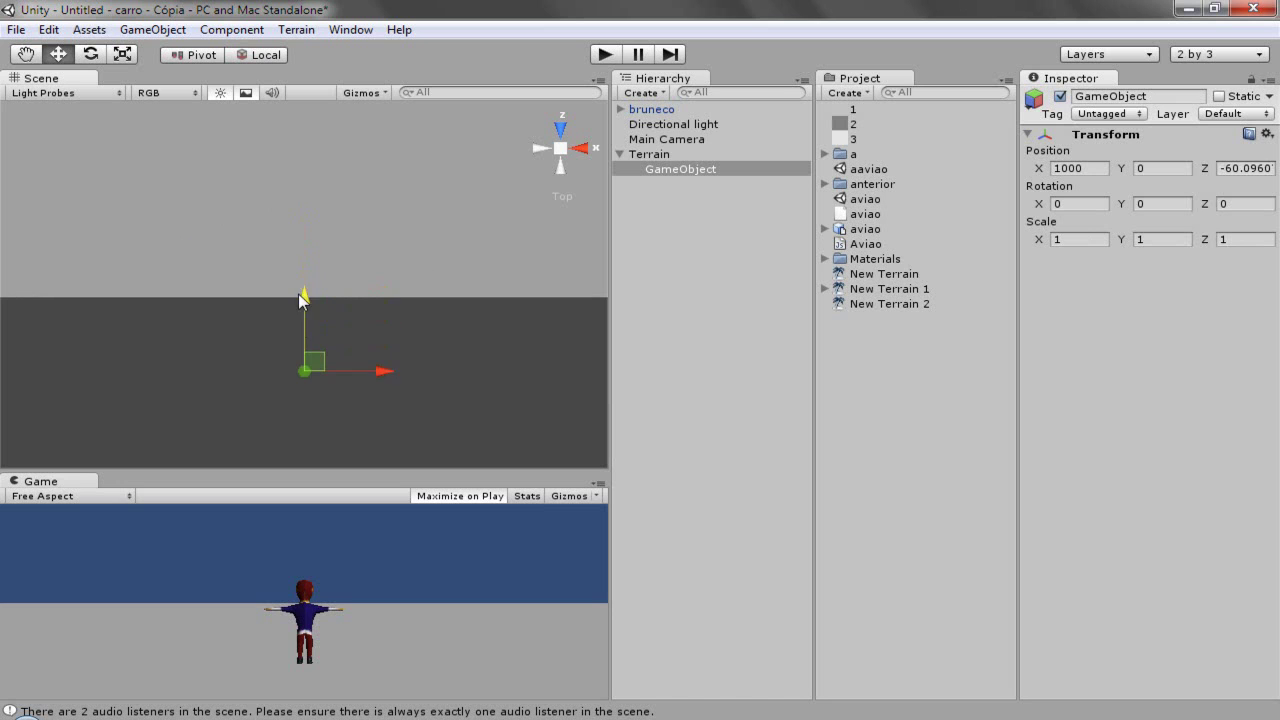
Add a Box Collider to the GameObject with Z size 10.
click(240, 30)
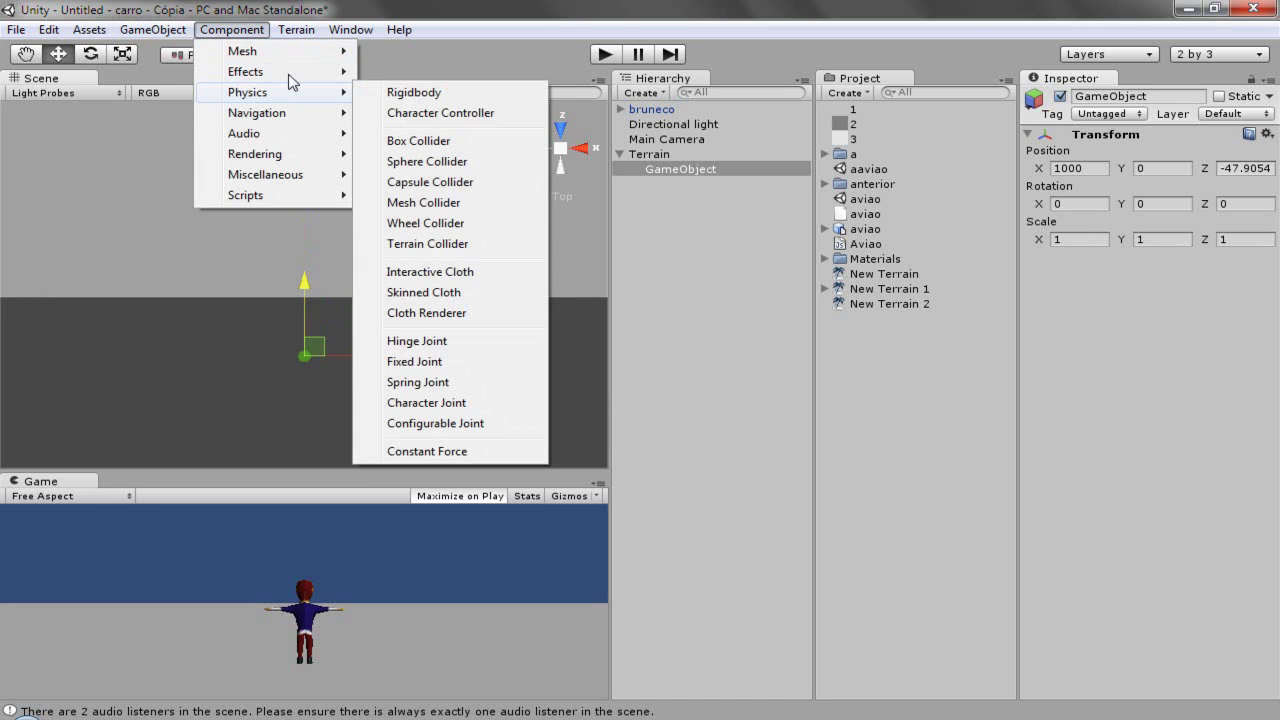
mouse_move(300, 94)
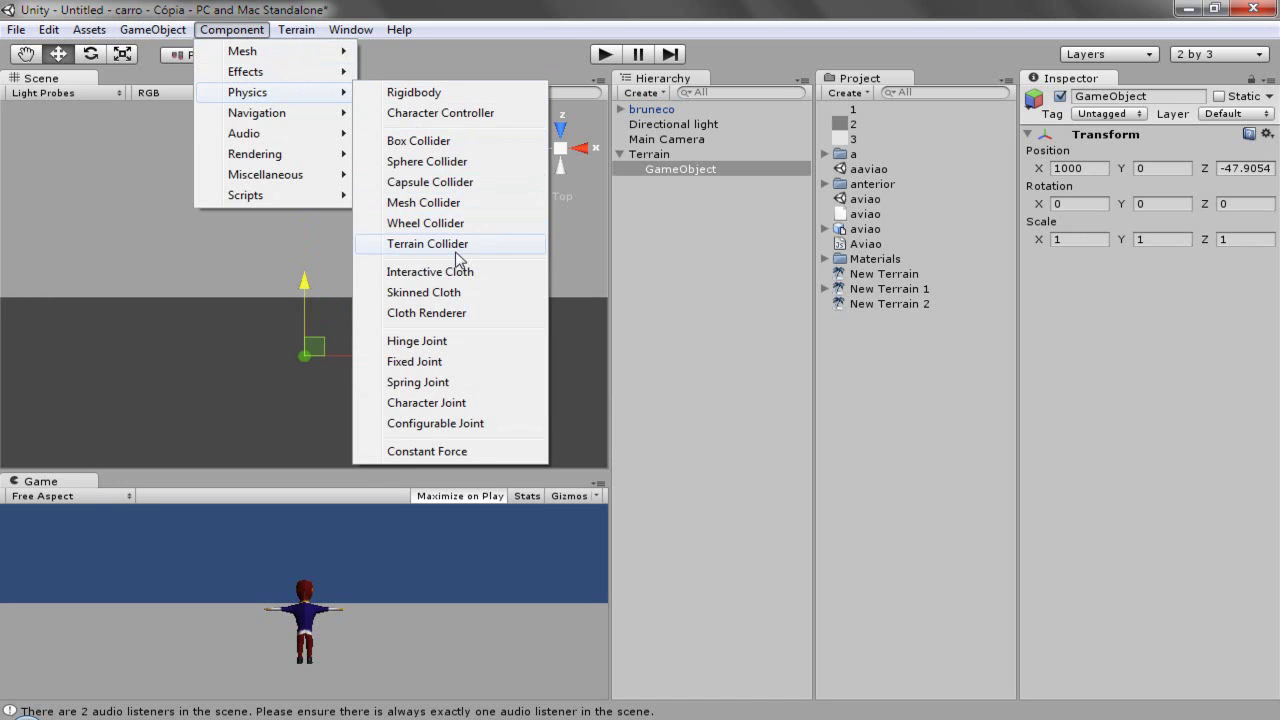
click(480, 148)
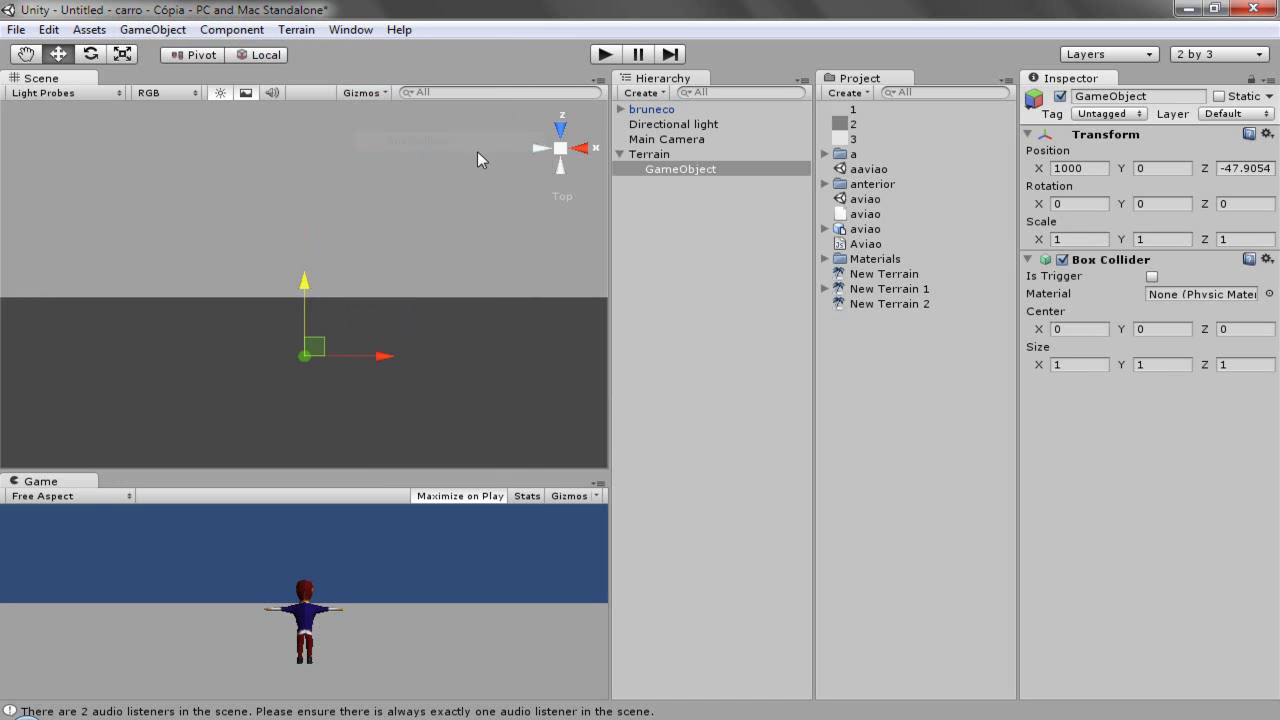
click(1226, 366)
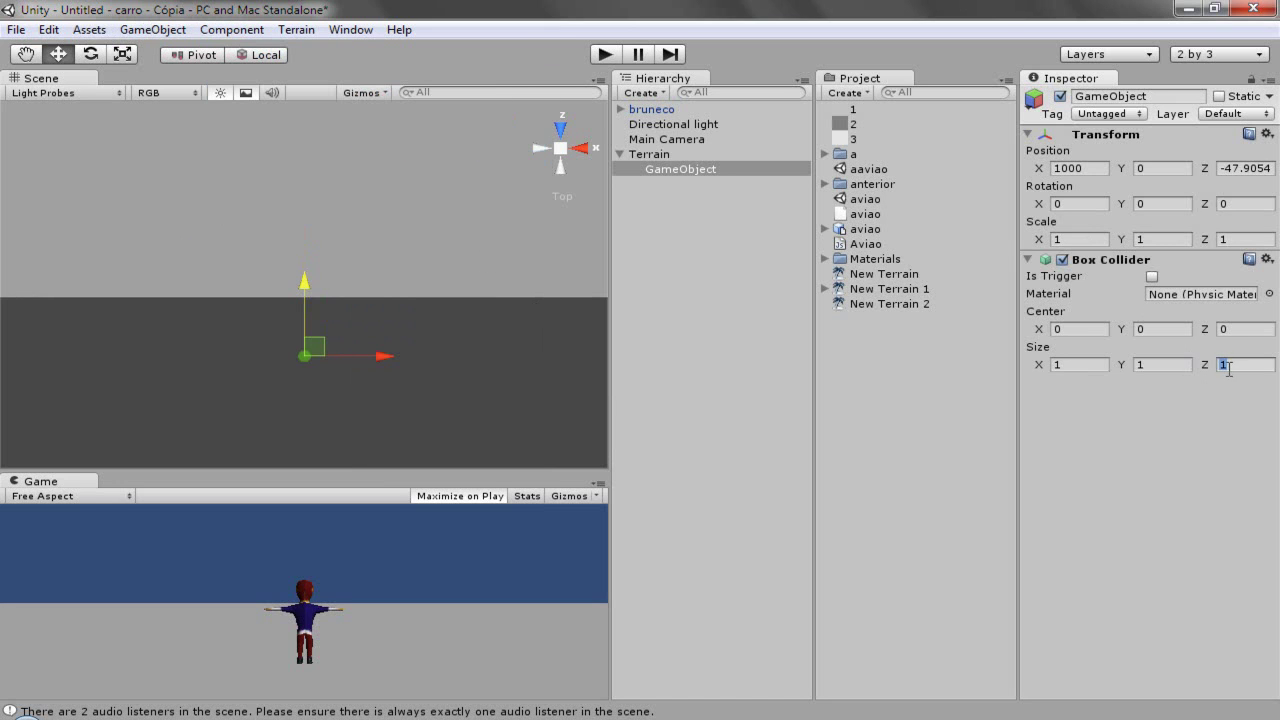
text(310)
Reposition the GameObject so its Position Z is -5.
drag(314, 289, 301, 236)
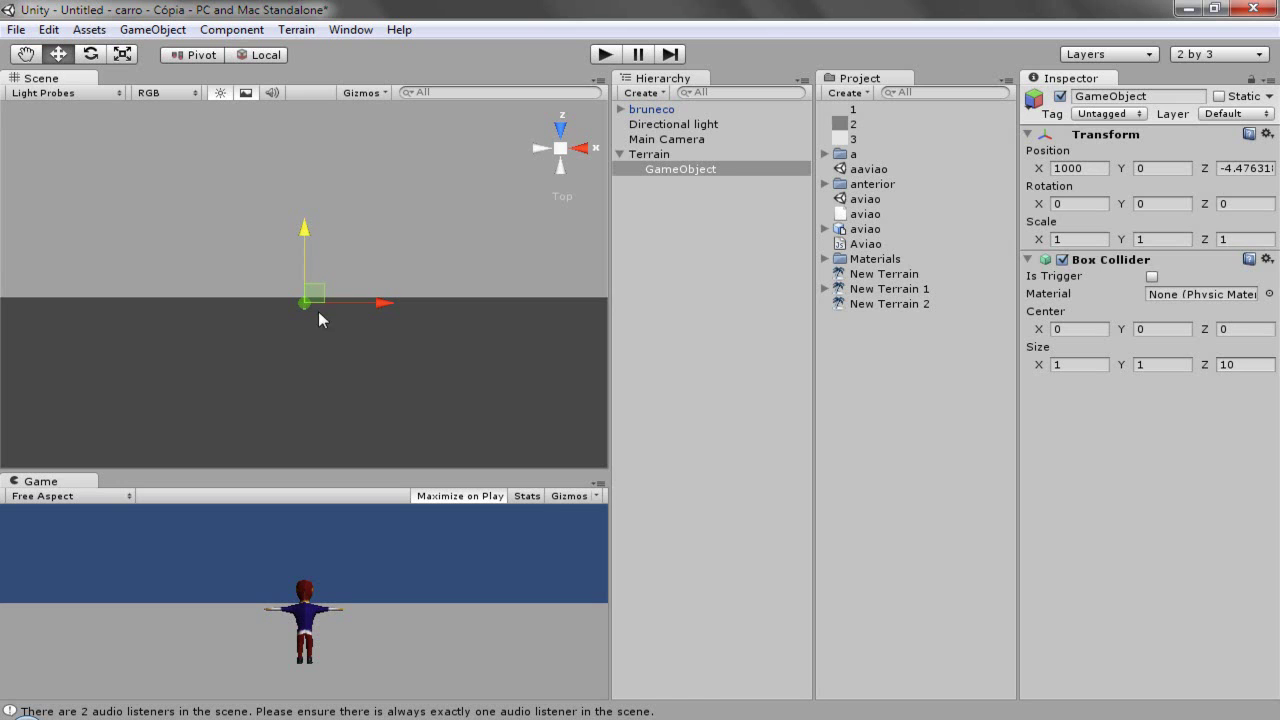
key(f)
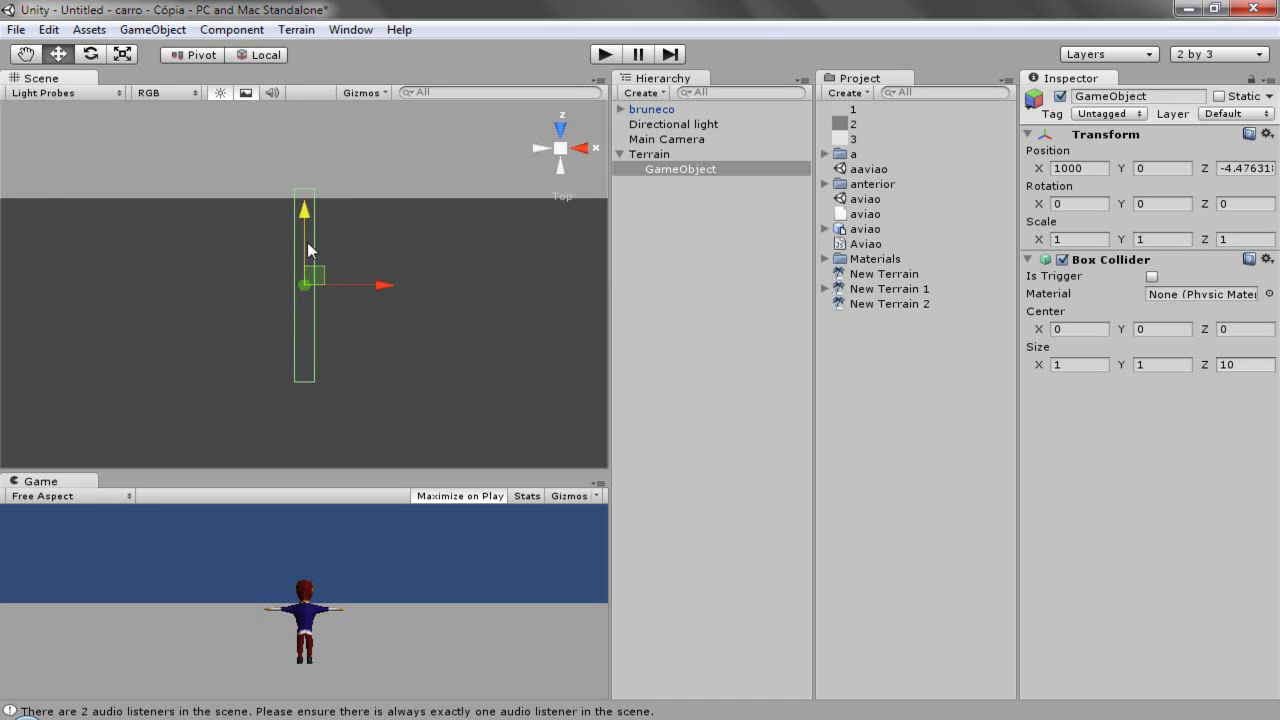
drag(312, 213, 301, 229)
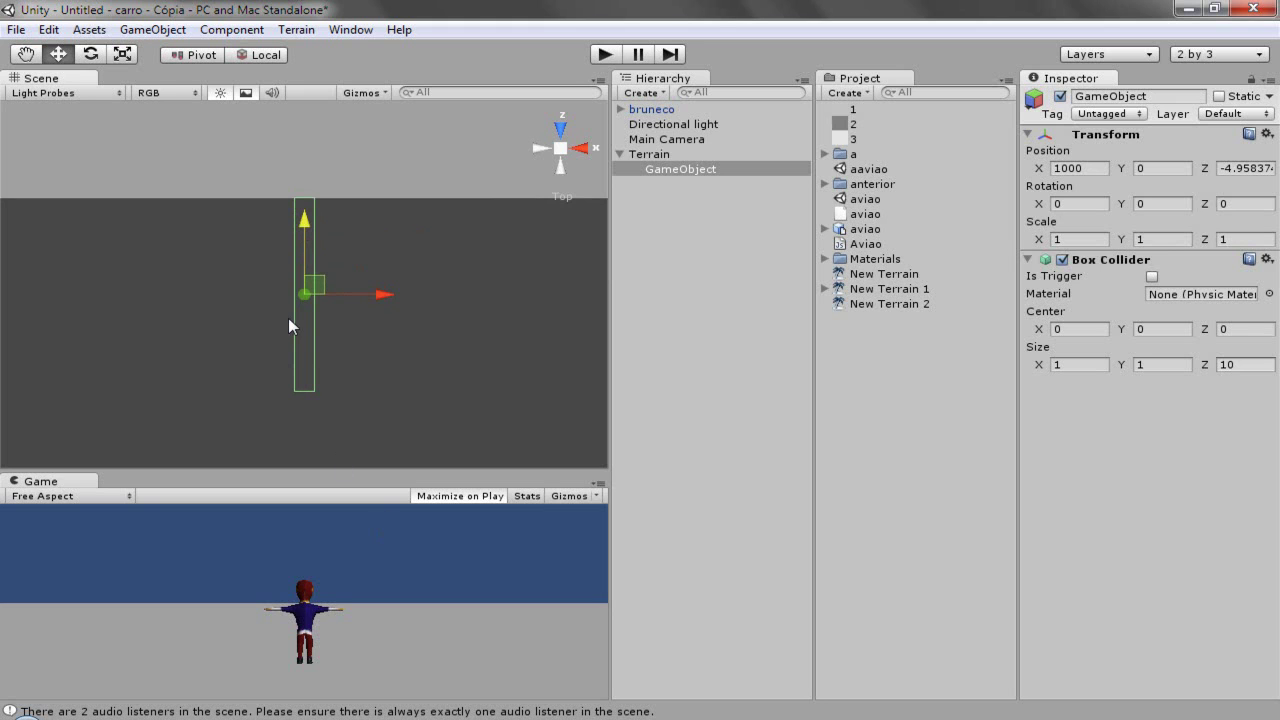
scroll(288, 317, down, 2)
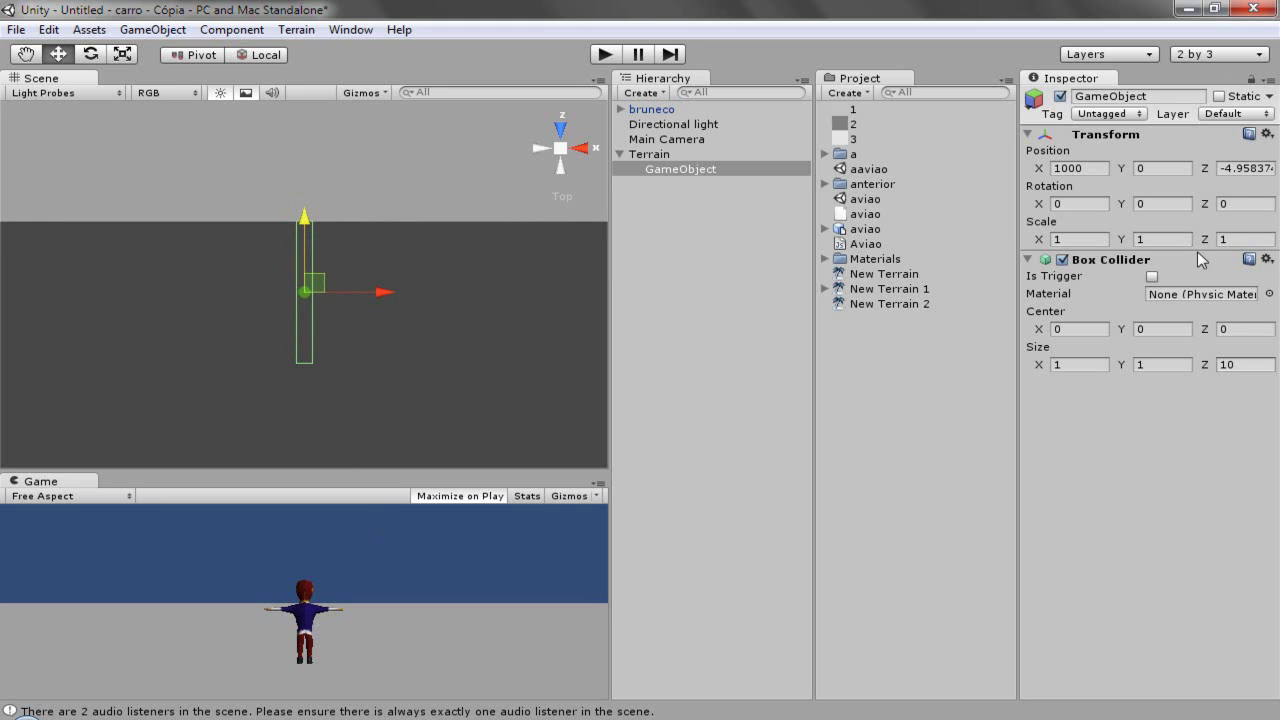
click(1246, 170)
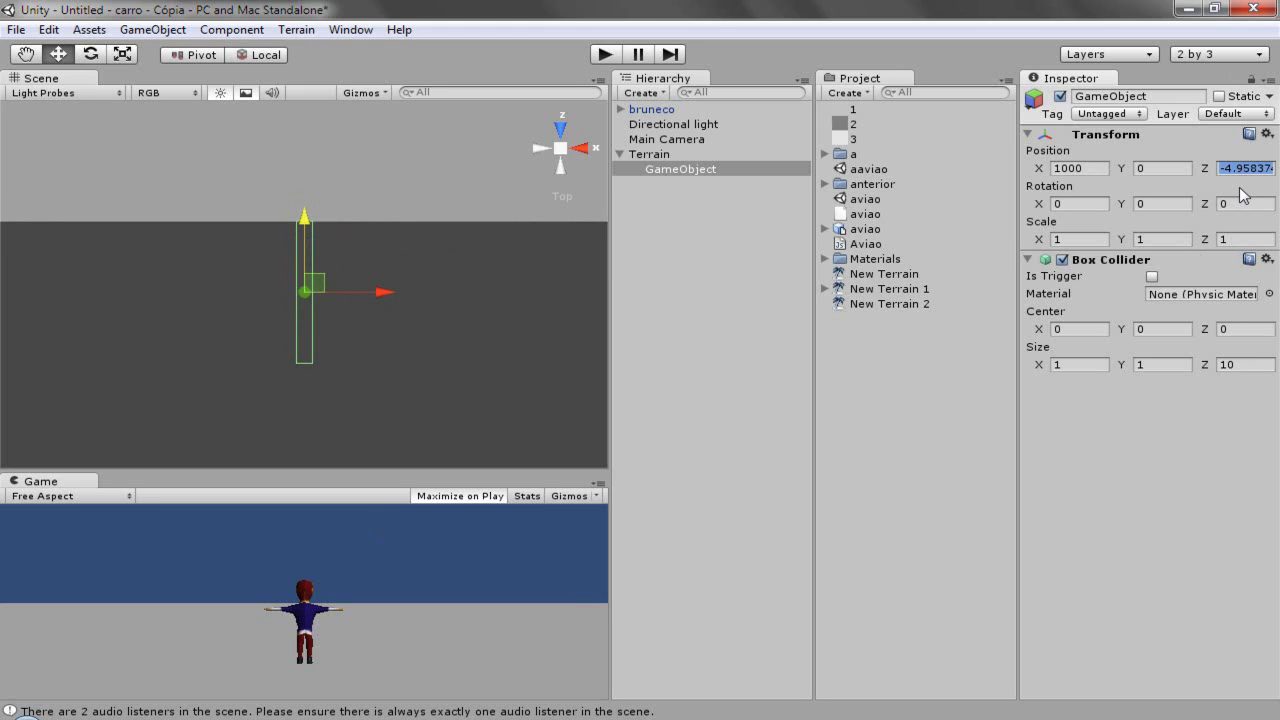
text(5)
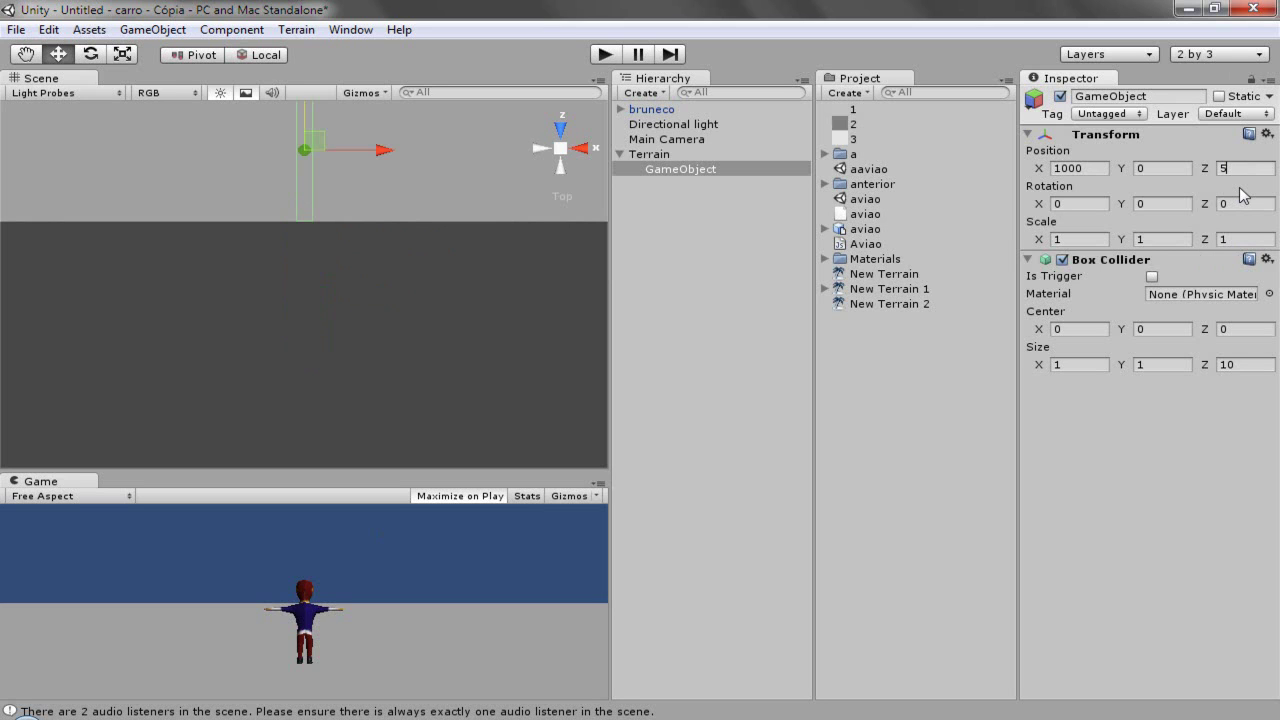
key(BackSpace)
text(-)
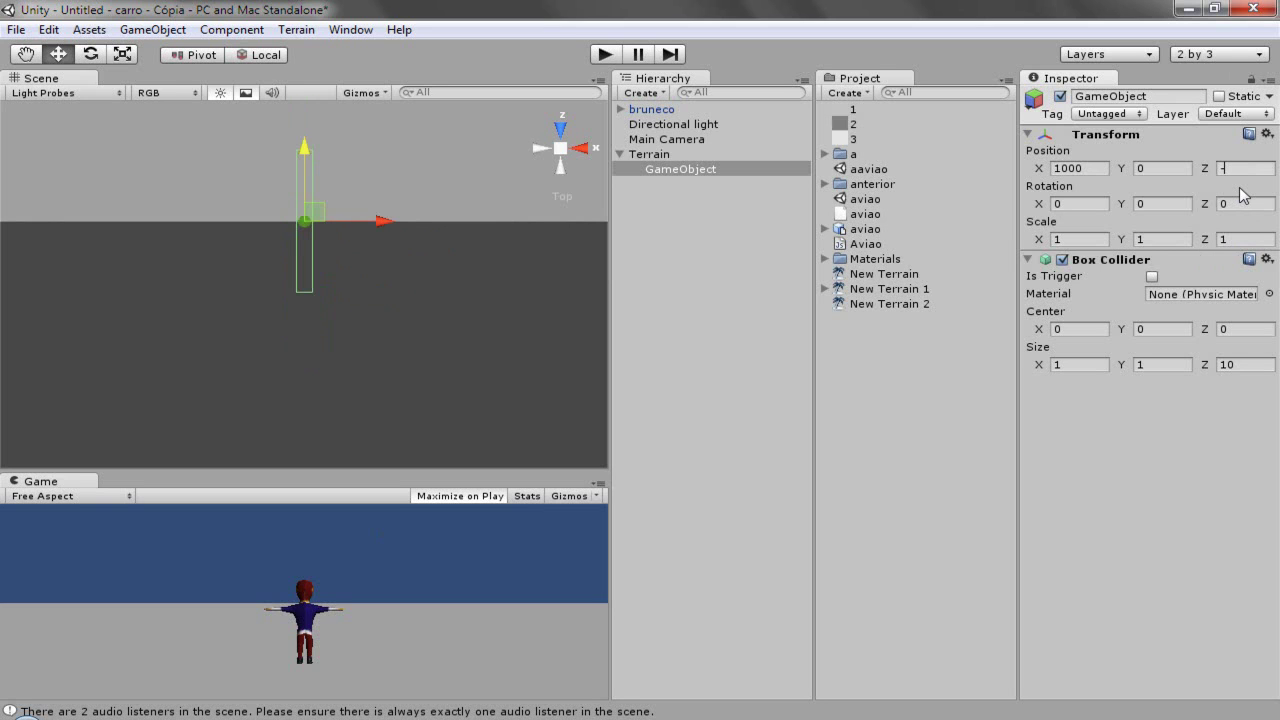
text(5)
Stretch the Box Collider's X size to 2000.
scroll(503, 295, down, 3)
scroll(445, 338, down, 2)
scroll(441, 341, down, 1)
scroll(441, 341, down, 1)
scroll(441, 342, down, 1)
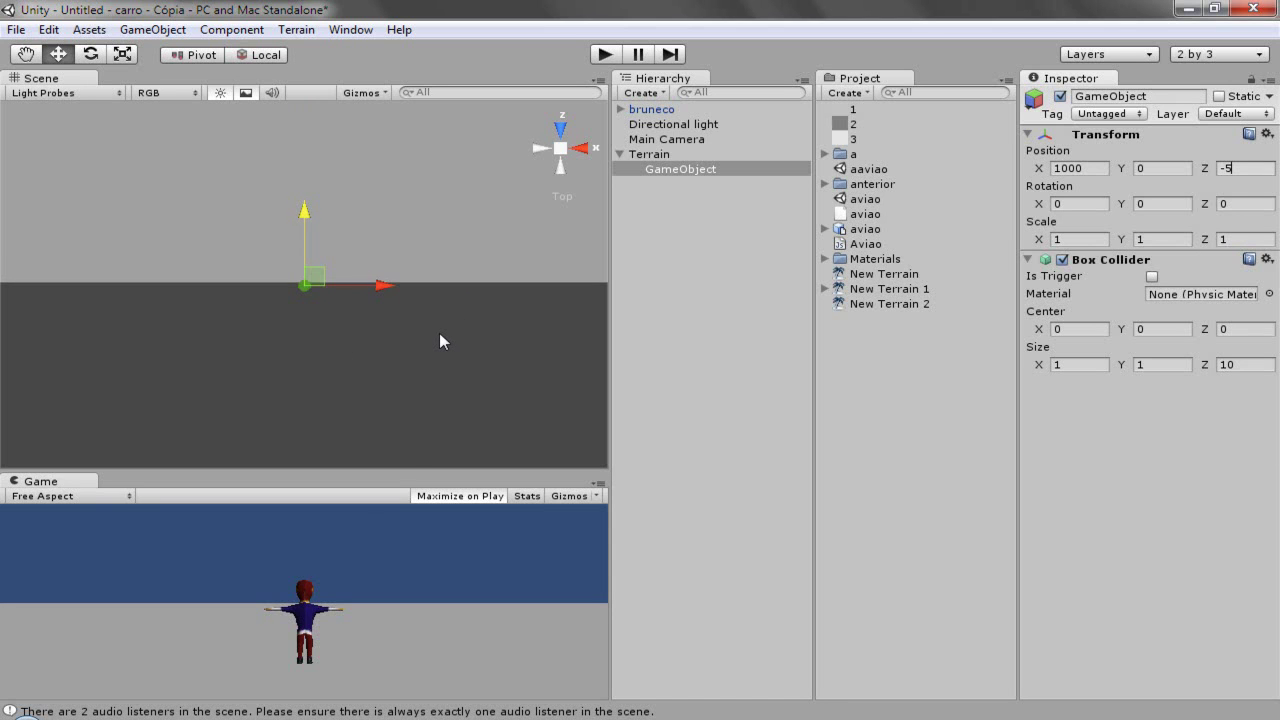
scroll(437, 333, down, 1)
scroll(436, 333, down, 1)
scroll(435, 334, down, 1)
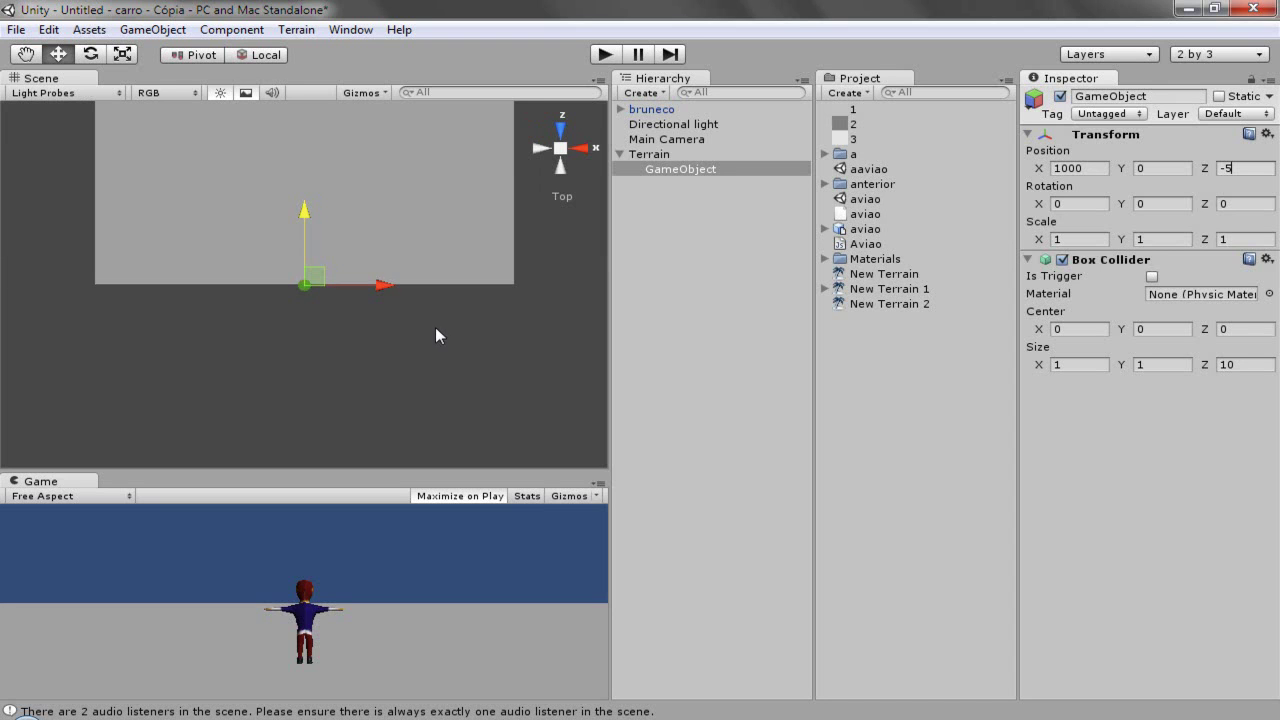
click(1105, 364)
text(200)
text(0)
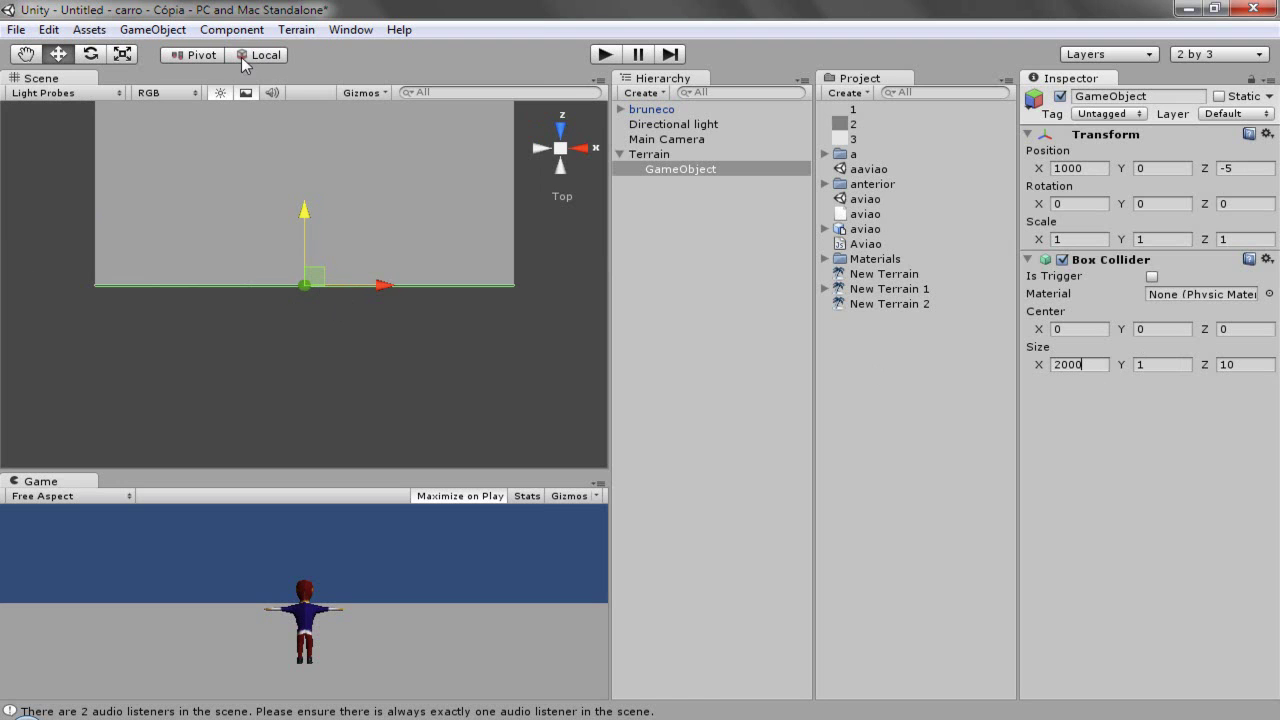
Check in Set Resolution that the terrain is 2000 wide and 2000 long.
click(312, 31)
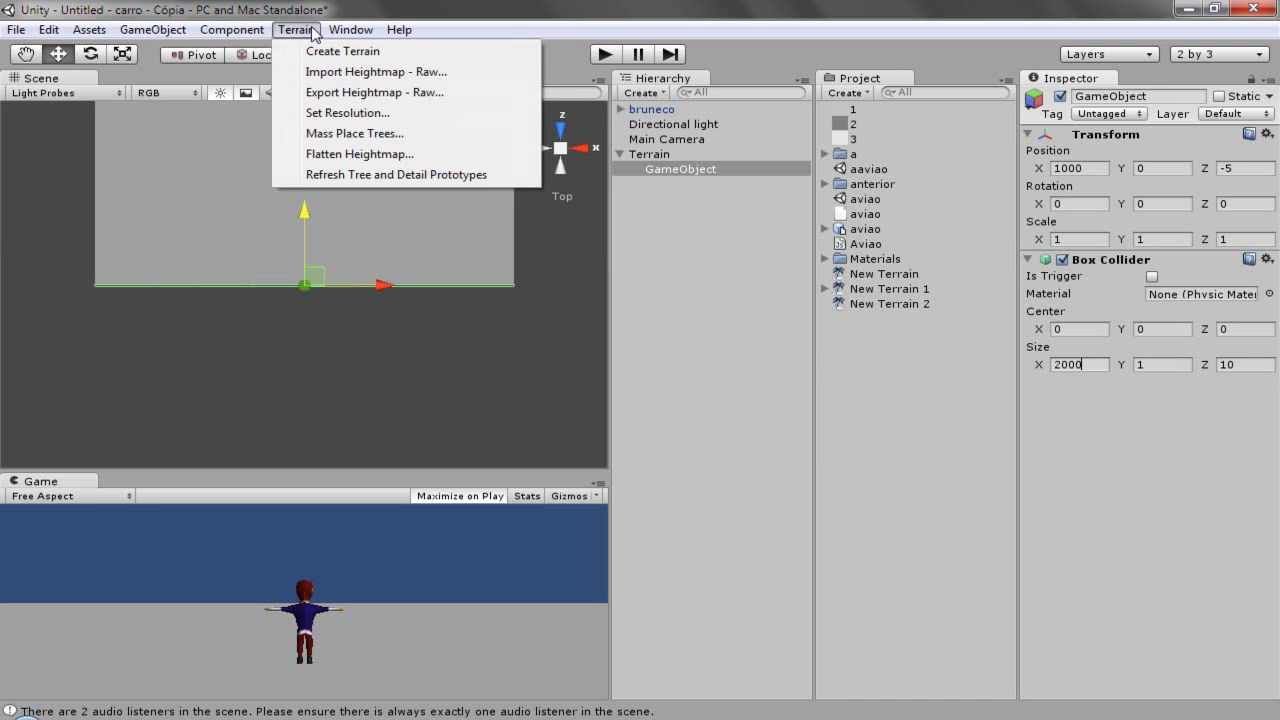
click(325, 117)
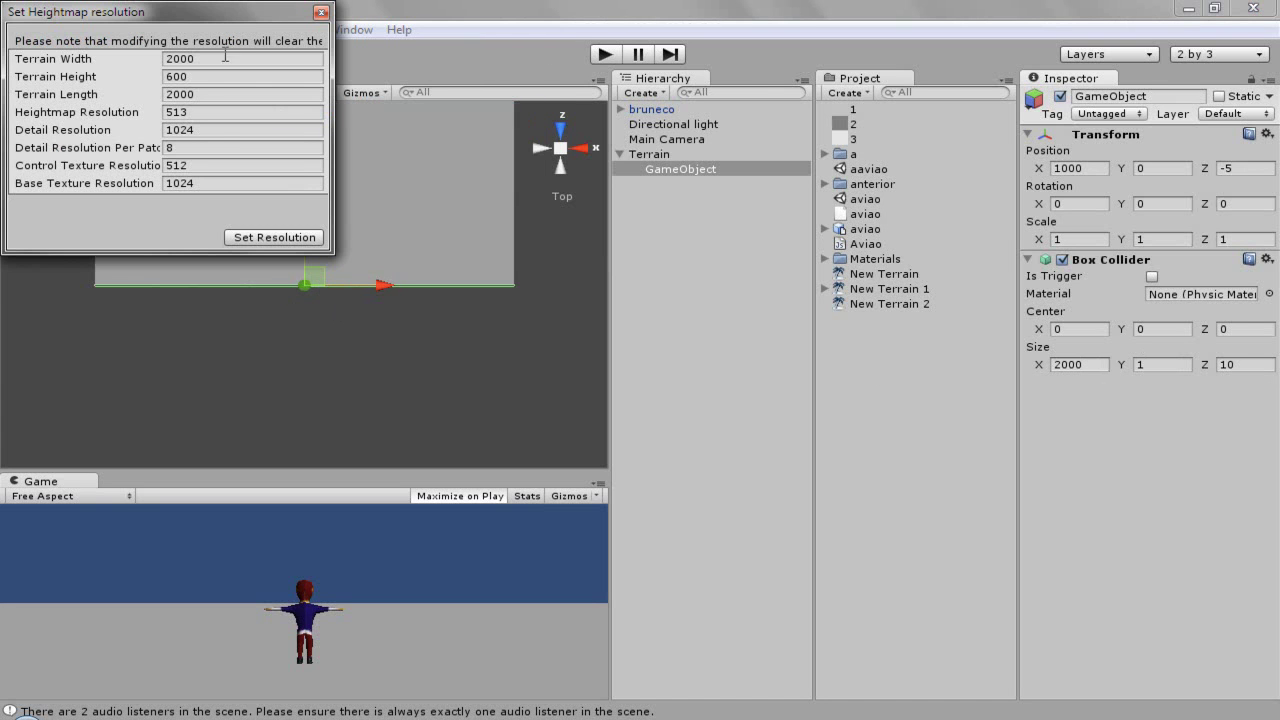
click(320, 12)
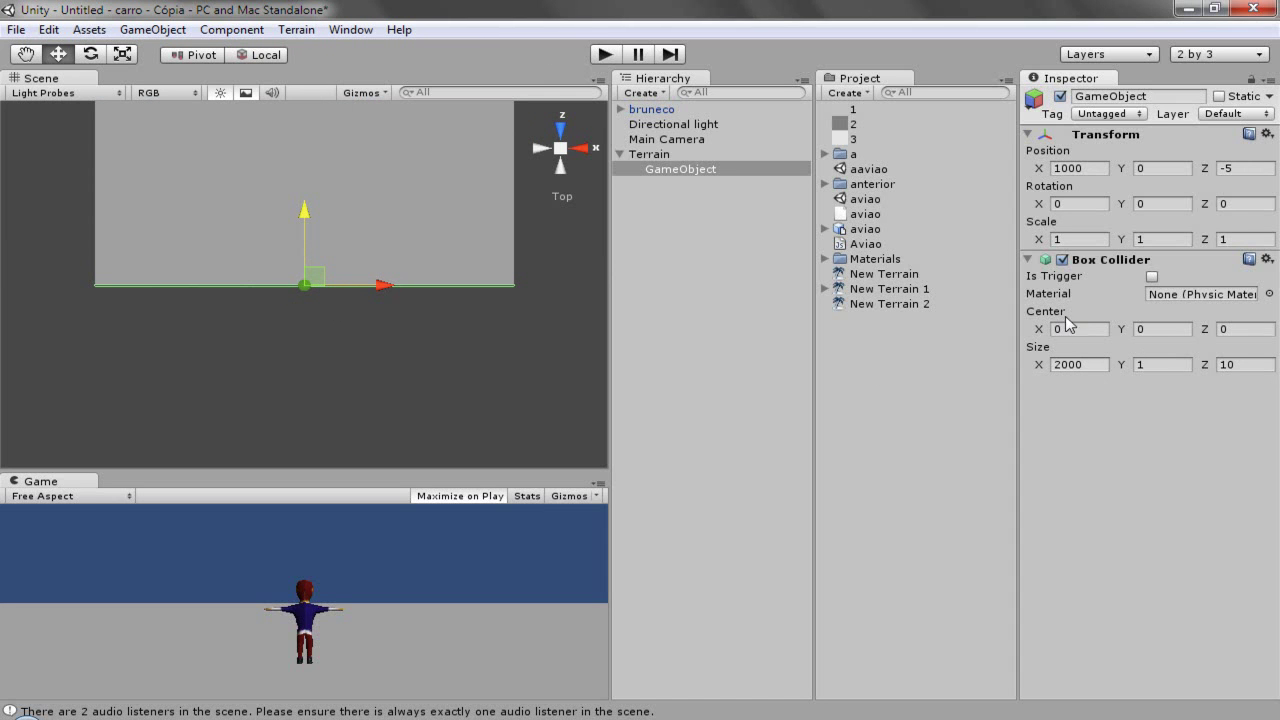
Set the Box Collider's Y size to 120.
double_click(1149, 362)
text(100)
scroll(248, 254, down, 3)
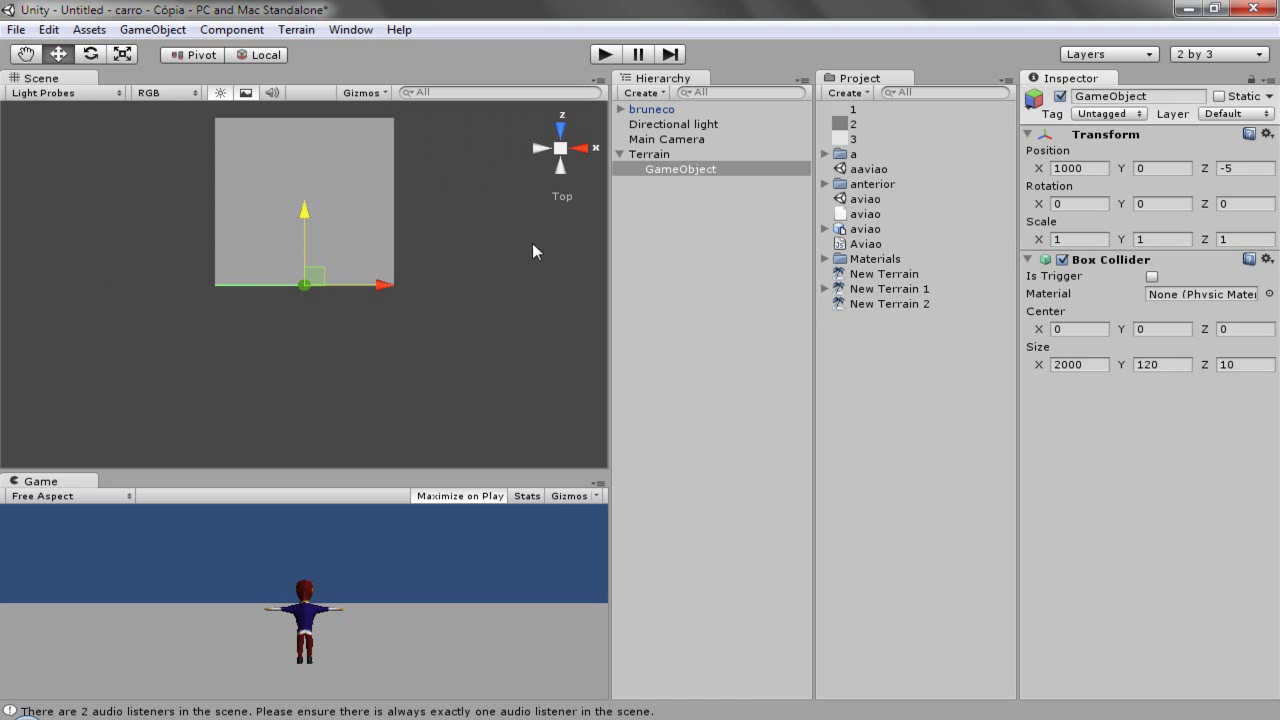
Duplicate the collider GameObject, keeping the copy at X 1000.
click(664, 172)
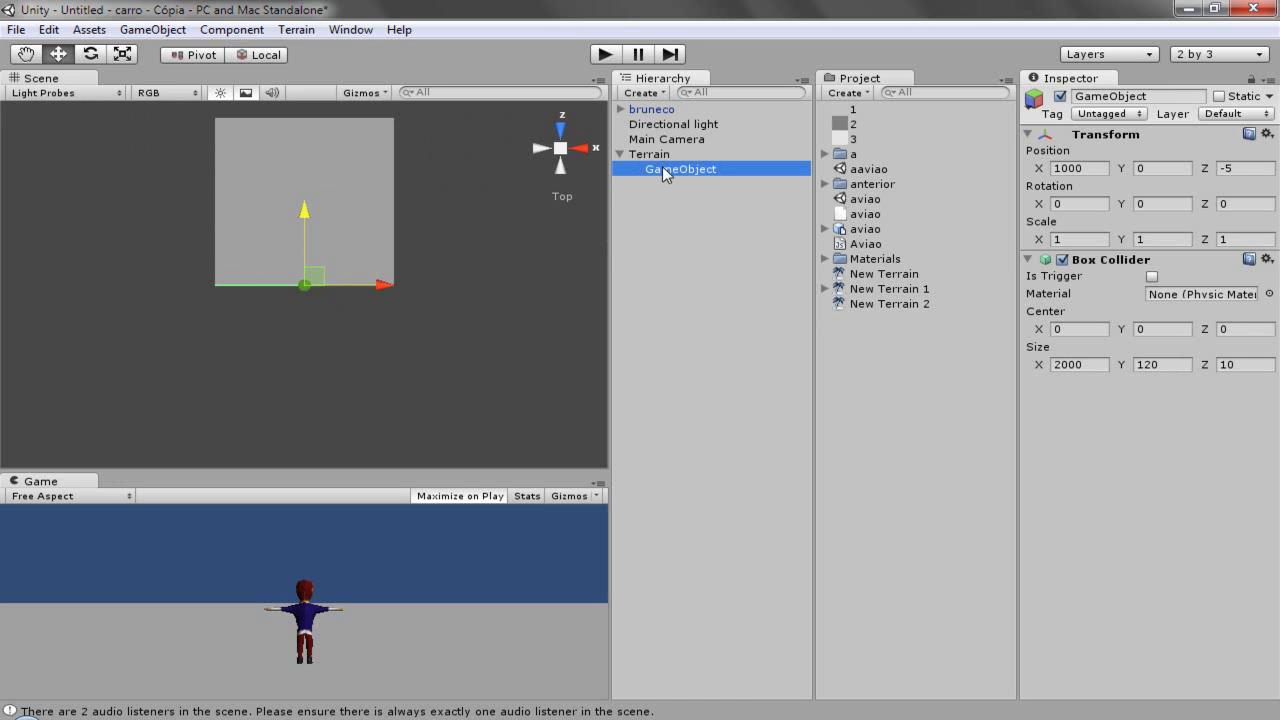
key(ctrl+d)
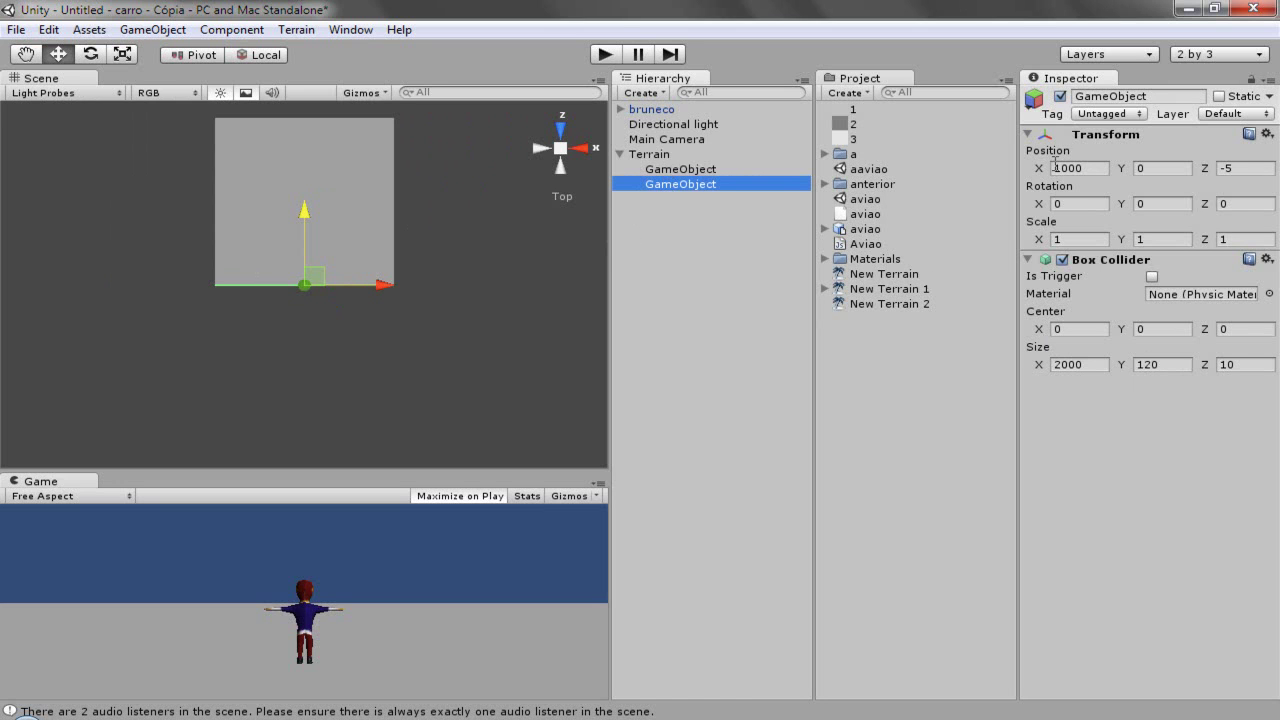
click(1054, 167)
text(-)
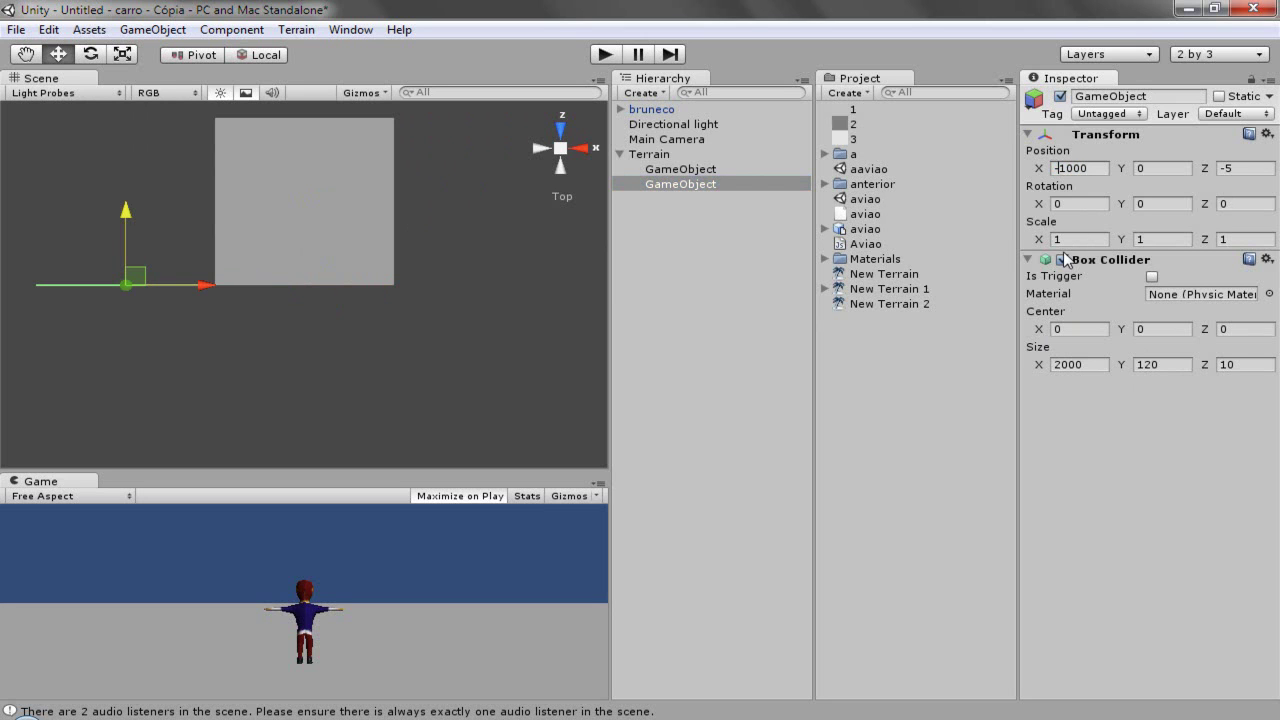
key(BackSpace)
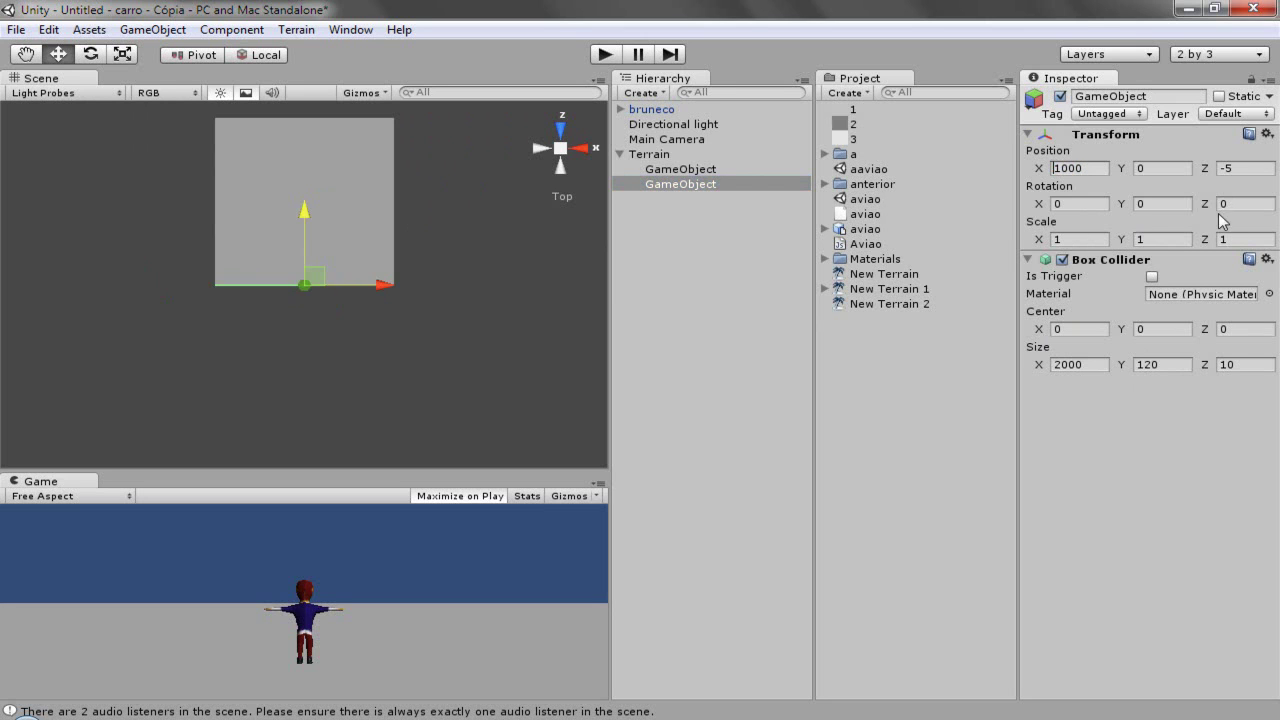
Set the duplicate wall's Position Z to 2005.
click(1243, 168)
key(BackSpace)
text(100)
key(Home)
key(Delete)
text(0)
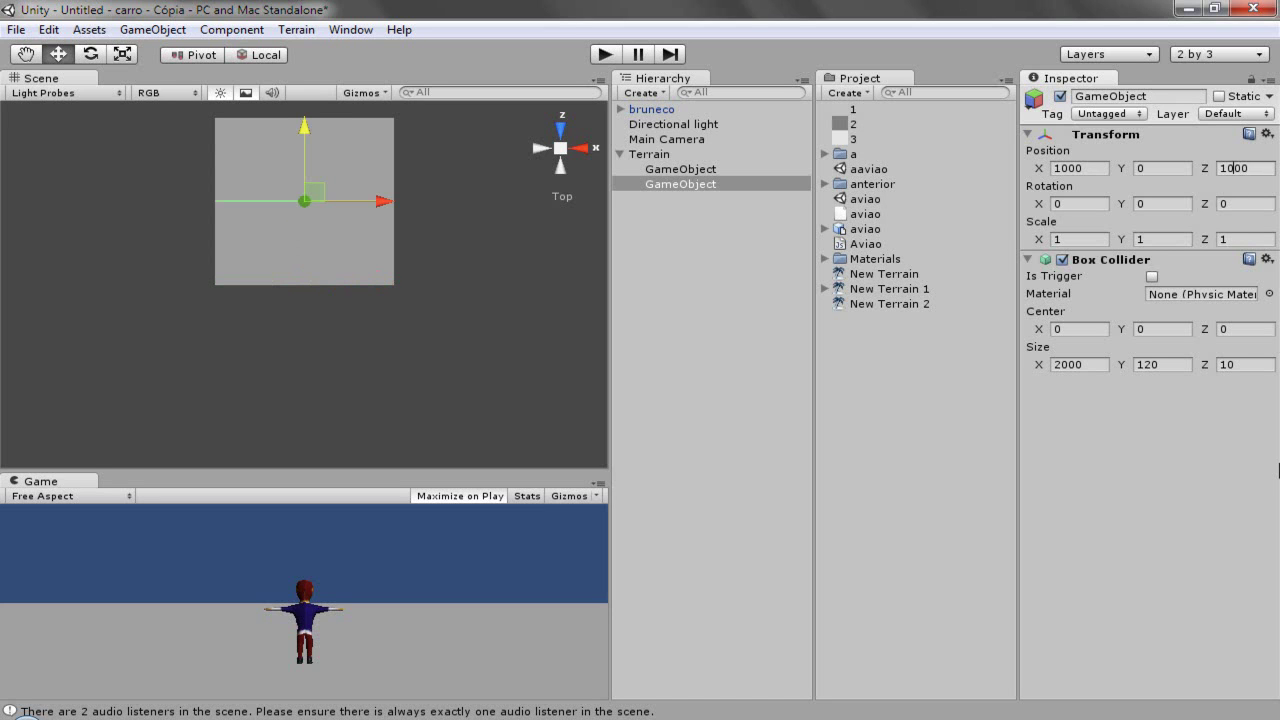
key(BackSpace)
text(2)
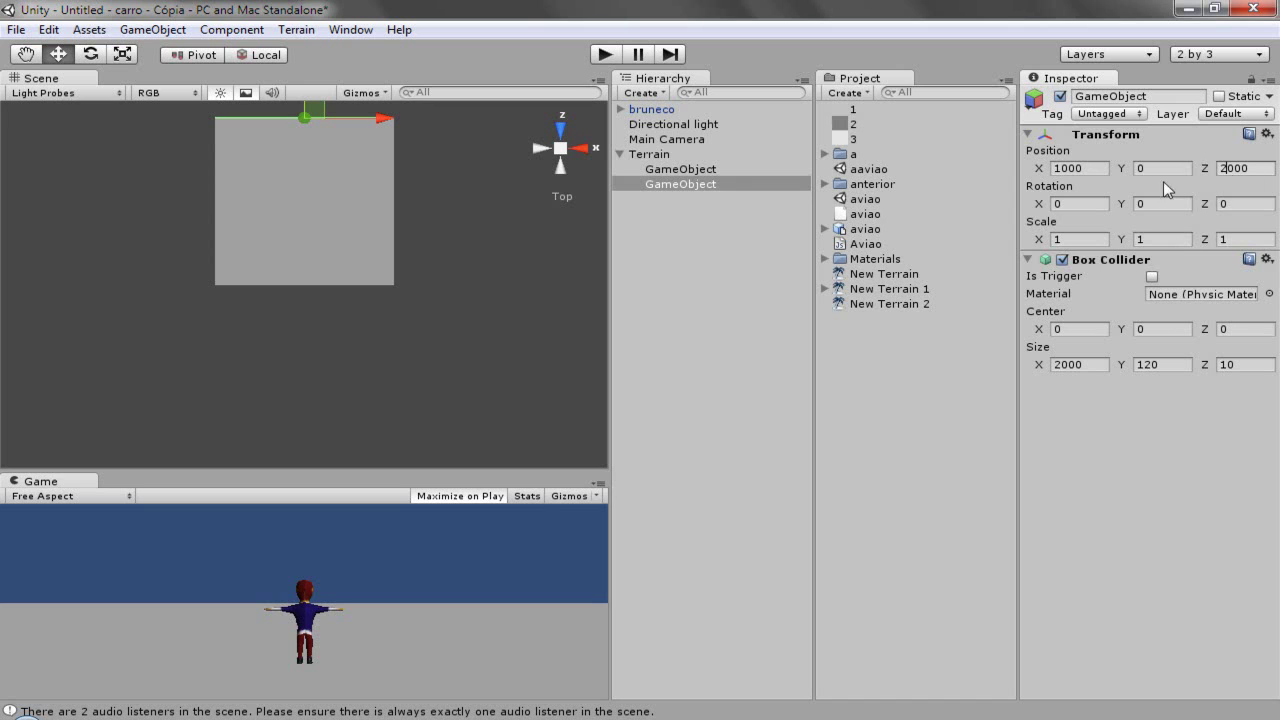
click(1258, 170)
key(BackSpace)
text(5)
Duplicate the second wall and place the copy at X 2000, Z 1000.
click(703, 185)
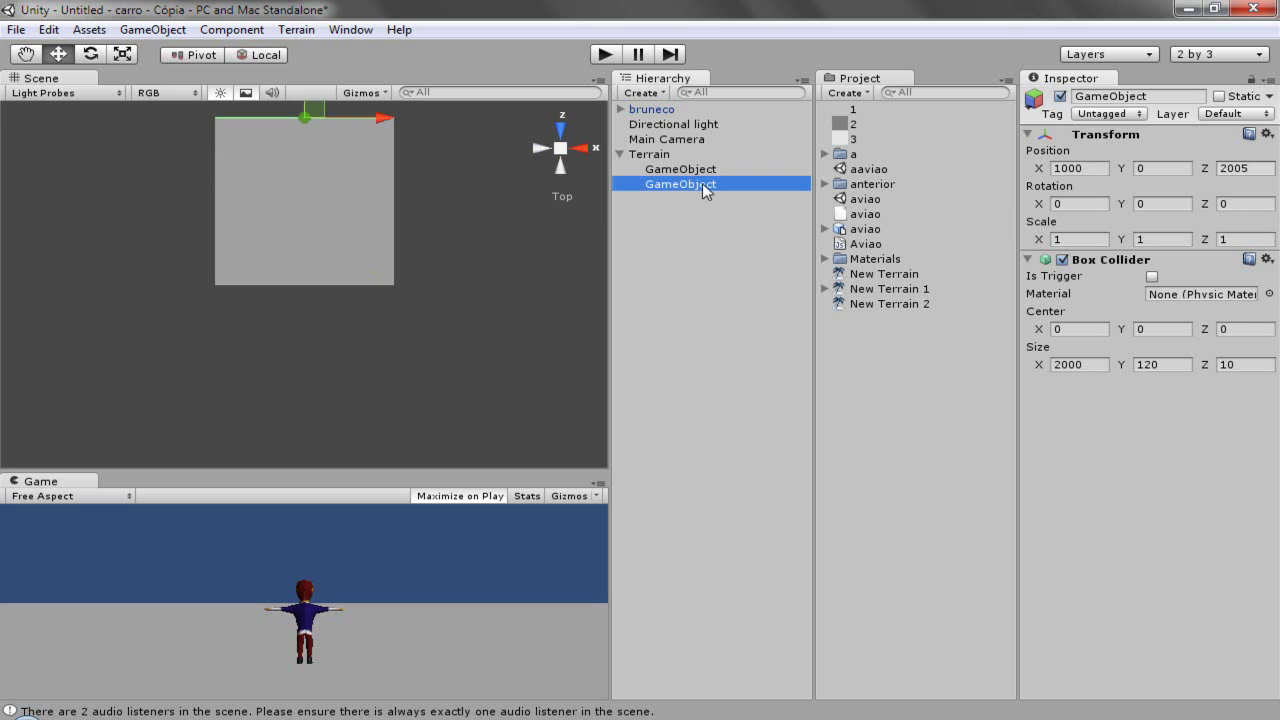
key(ctrl+d)
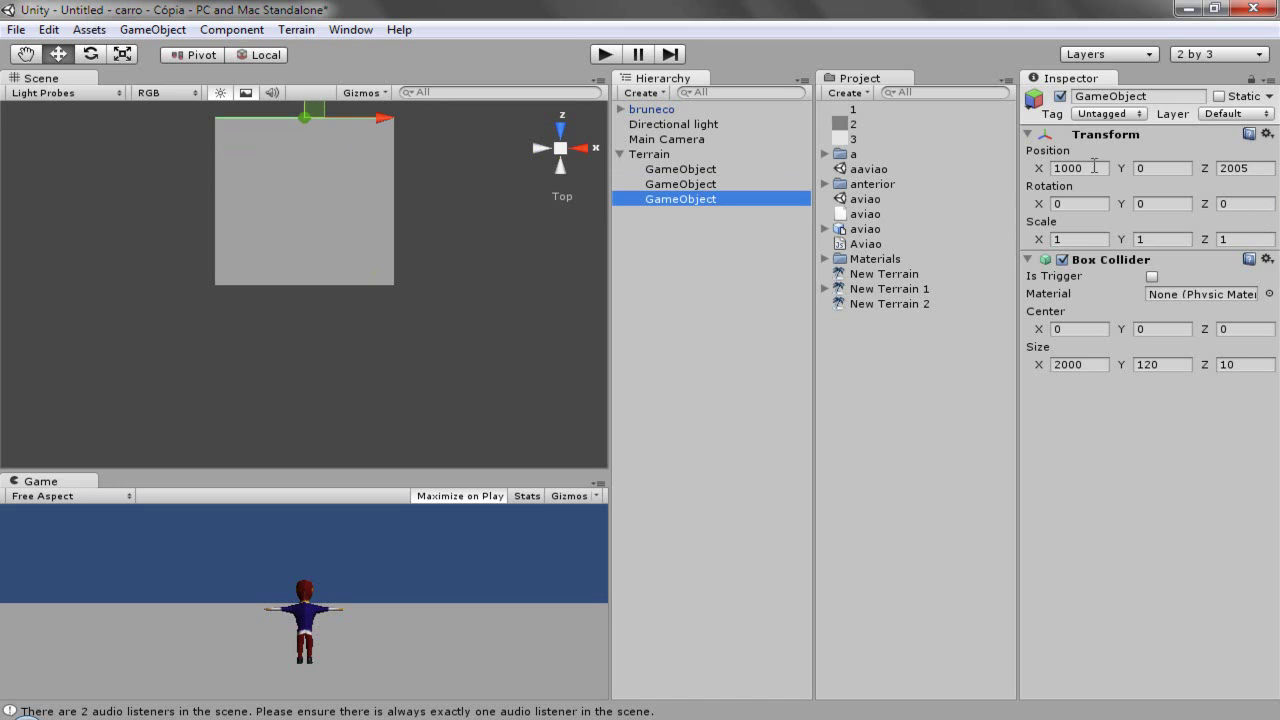
click(1094, 167)
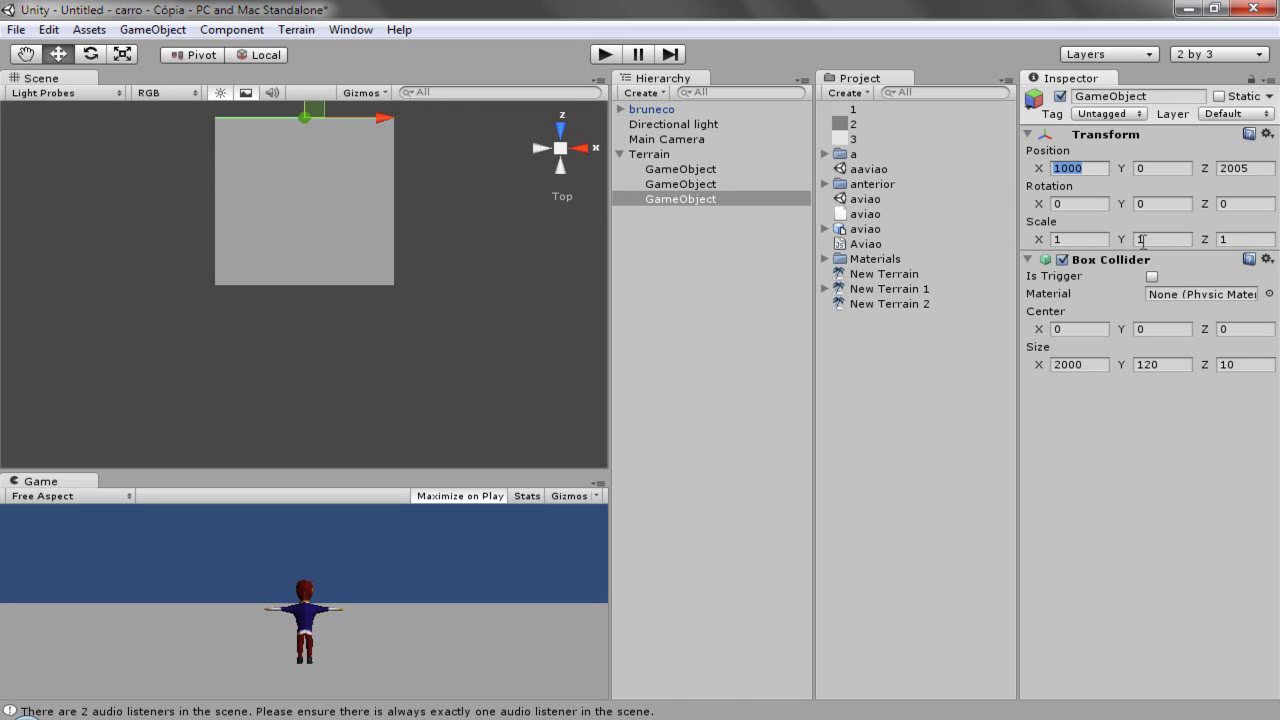
text(2000)
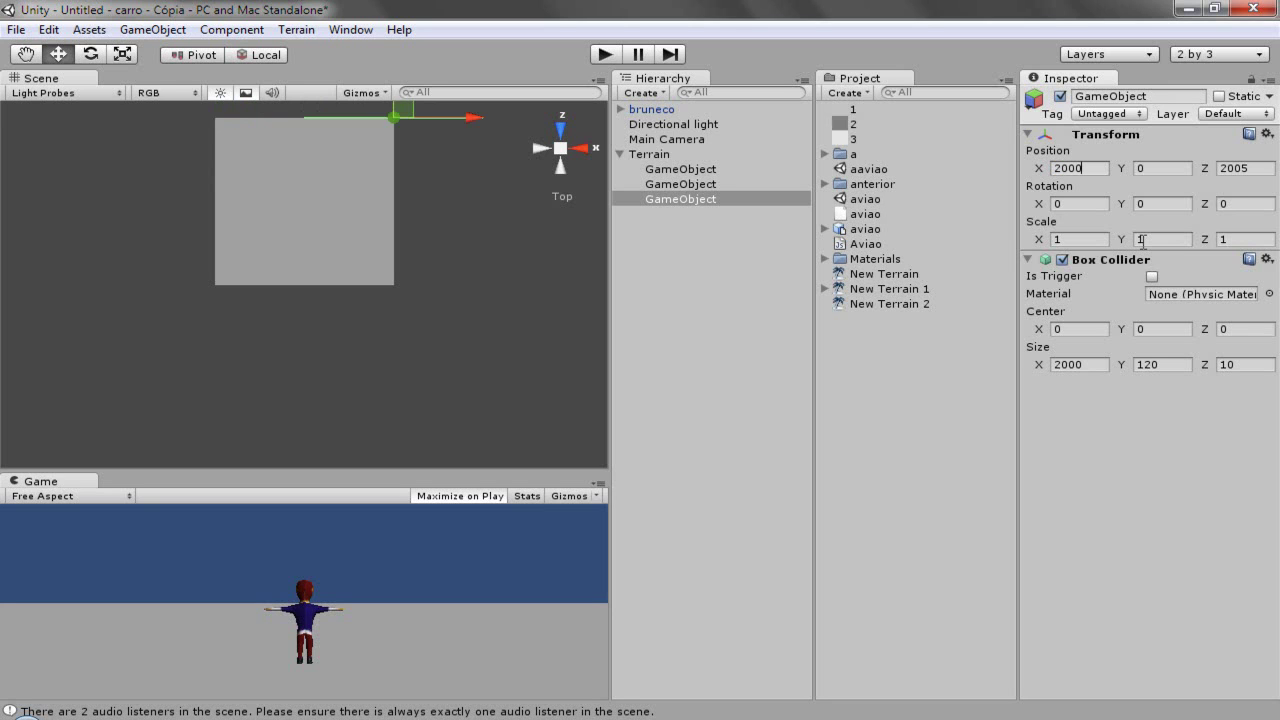
click(1254, 172)
double_click(1250, 170)
text(1000)
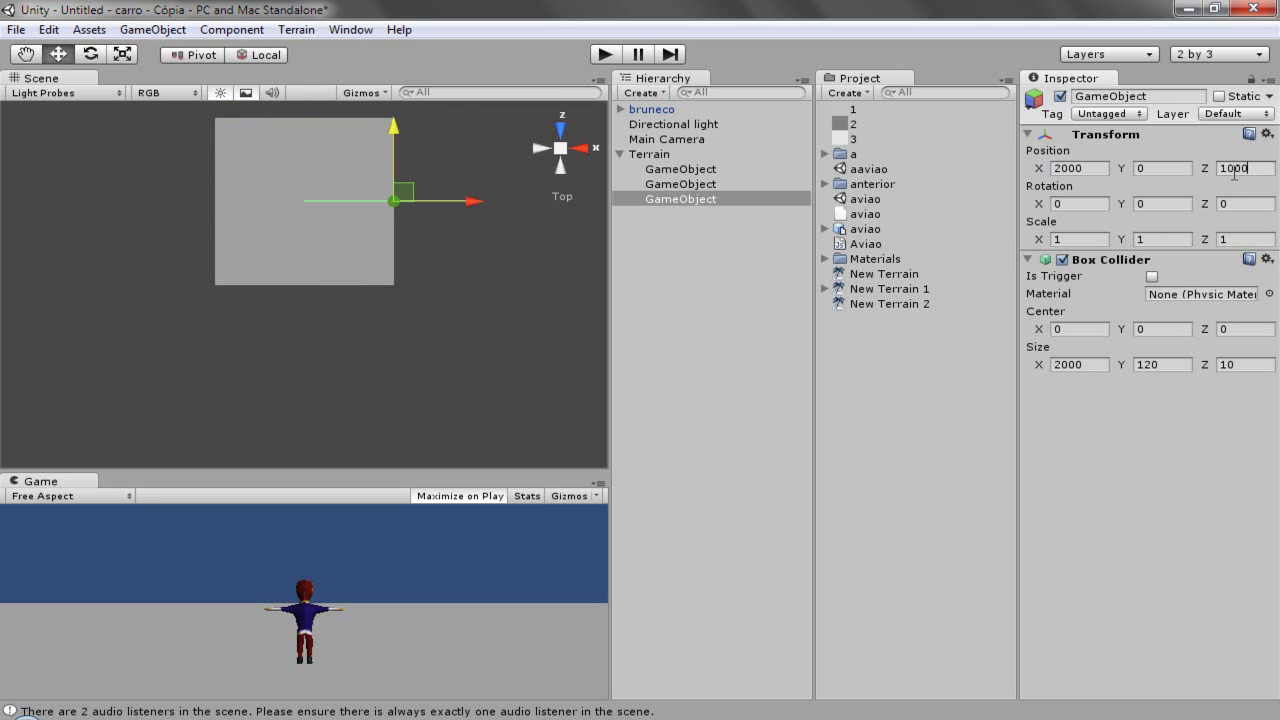
Resize the third wall's Box Collider to X 10 and Z 2000.
click(1105, 366)
text(10)
click(1248, 364)
text(200)
text(0)
Adjust the third wall's Position X to 2005.
scroll(403, 191, up, 1)
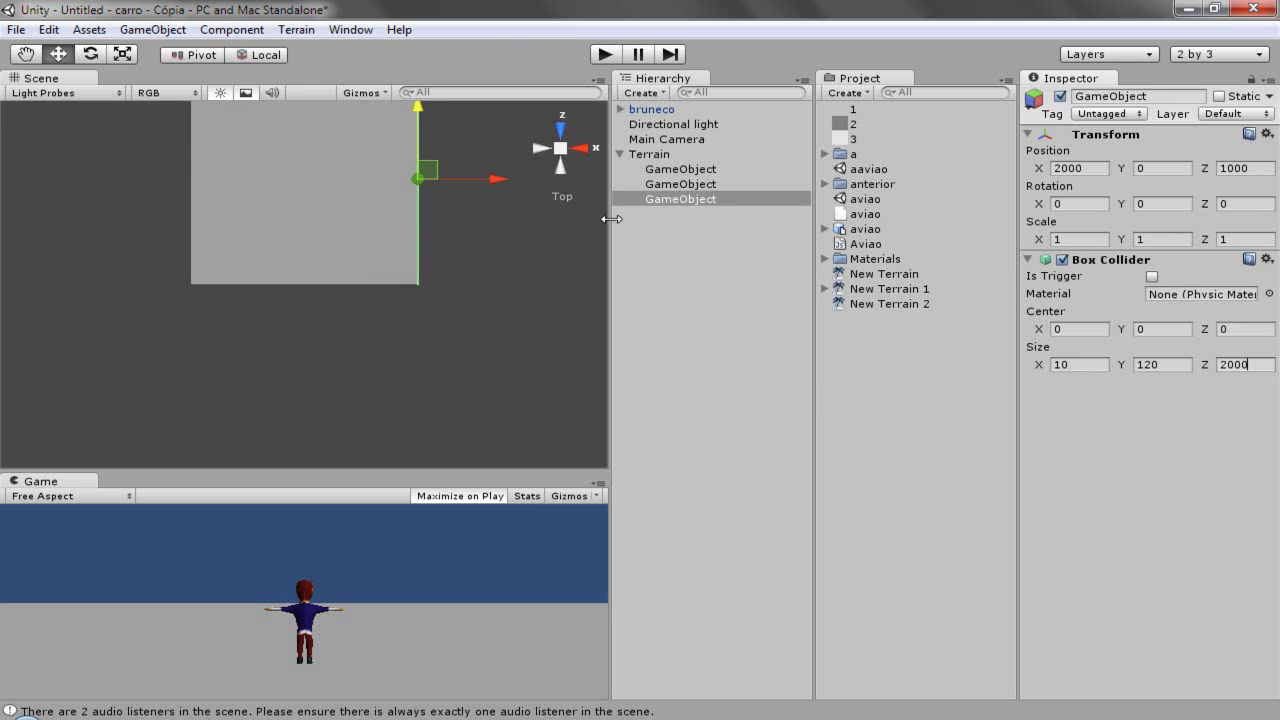
click(1077, 167)
text(5)
scroll(437, 190, up, 1)
scroll(437, 190, up, 1)
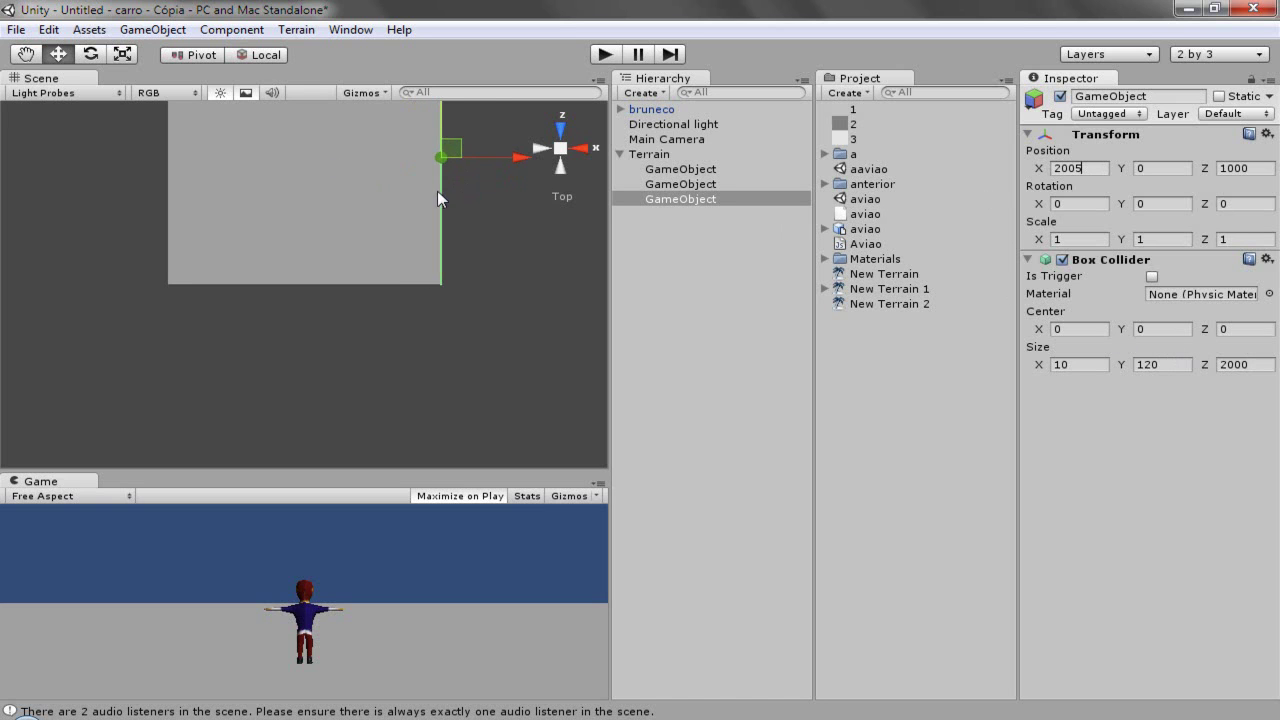
scroll(437, 190, up, 2)
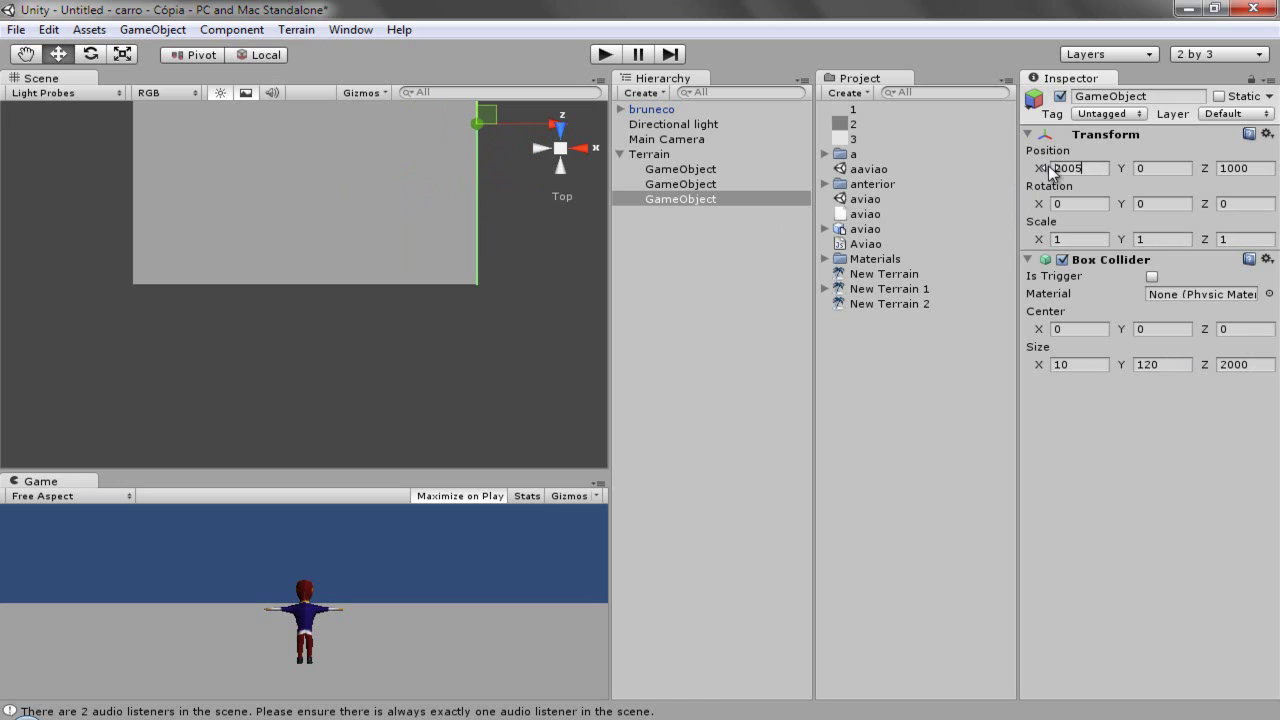
click(704, 196)
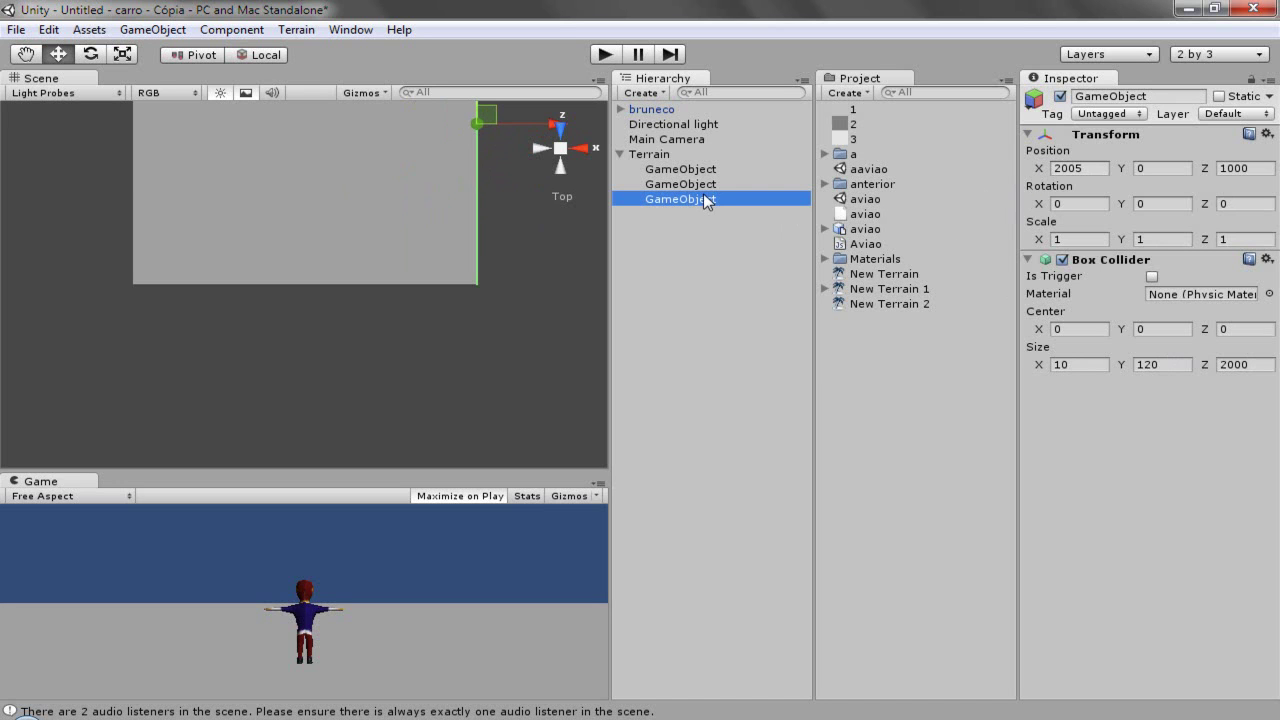
Duplicate the third wall and set the copy's Position X to -5.
key(ctrl+d)
click(1083, 169)
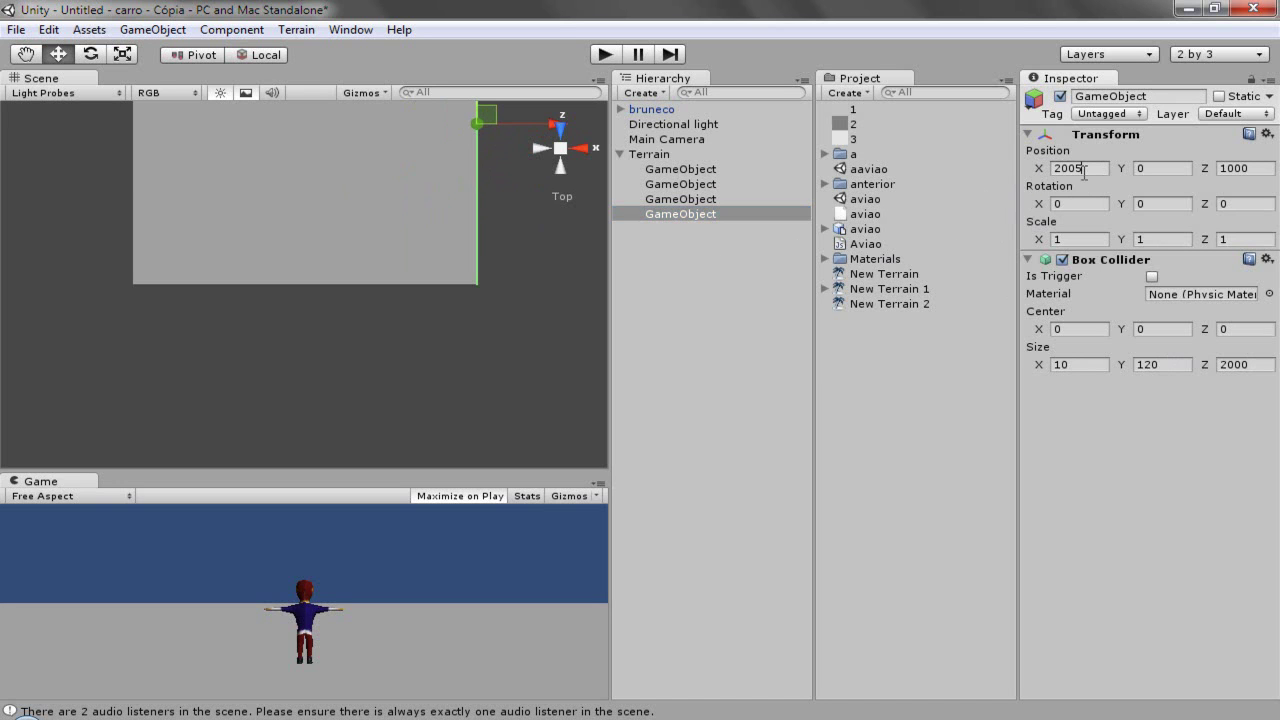
double_click(1083, 170)
text(0)
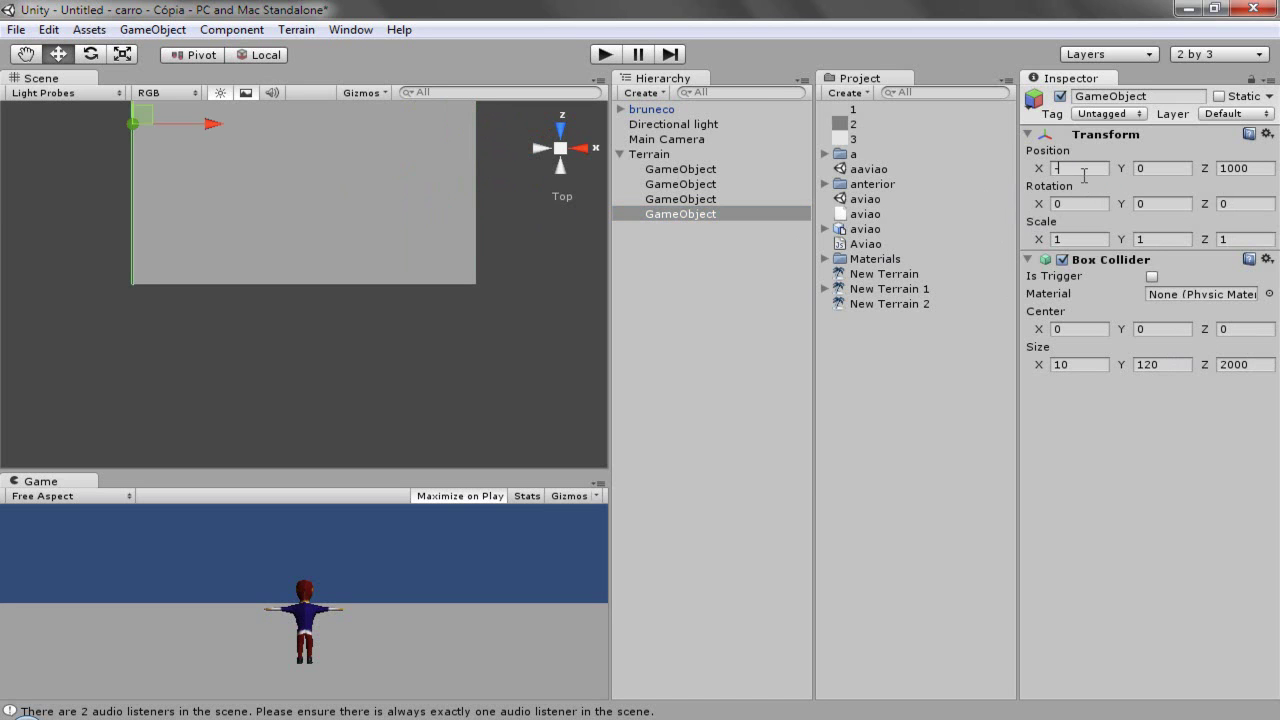
text(45)
key(BackSpace)
scroll(276, 204, down, 3)
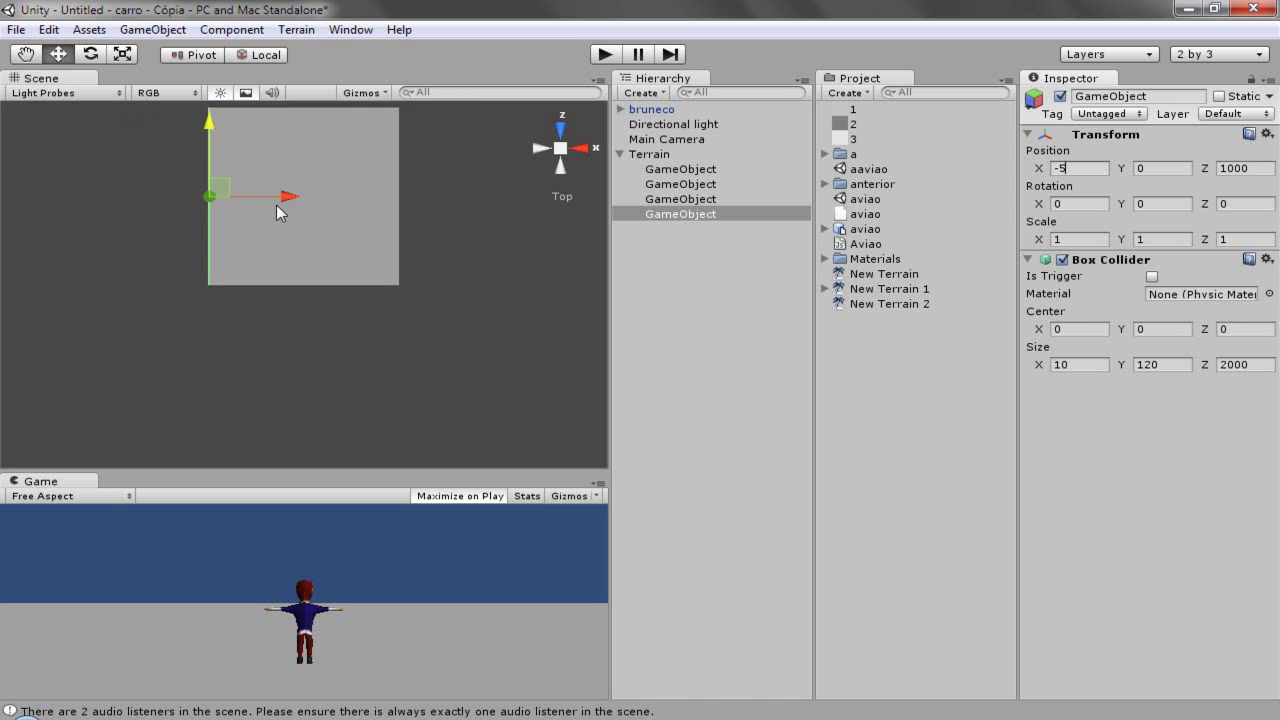
Move the bruneco character along Z to about 2894.87.
click(659, 155)
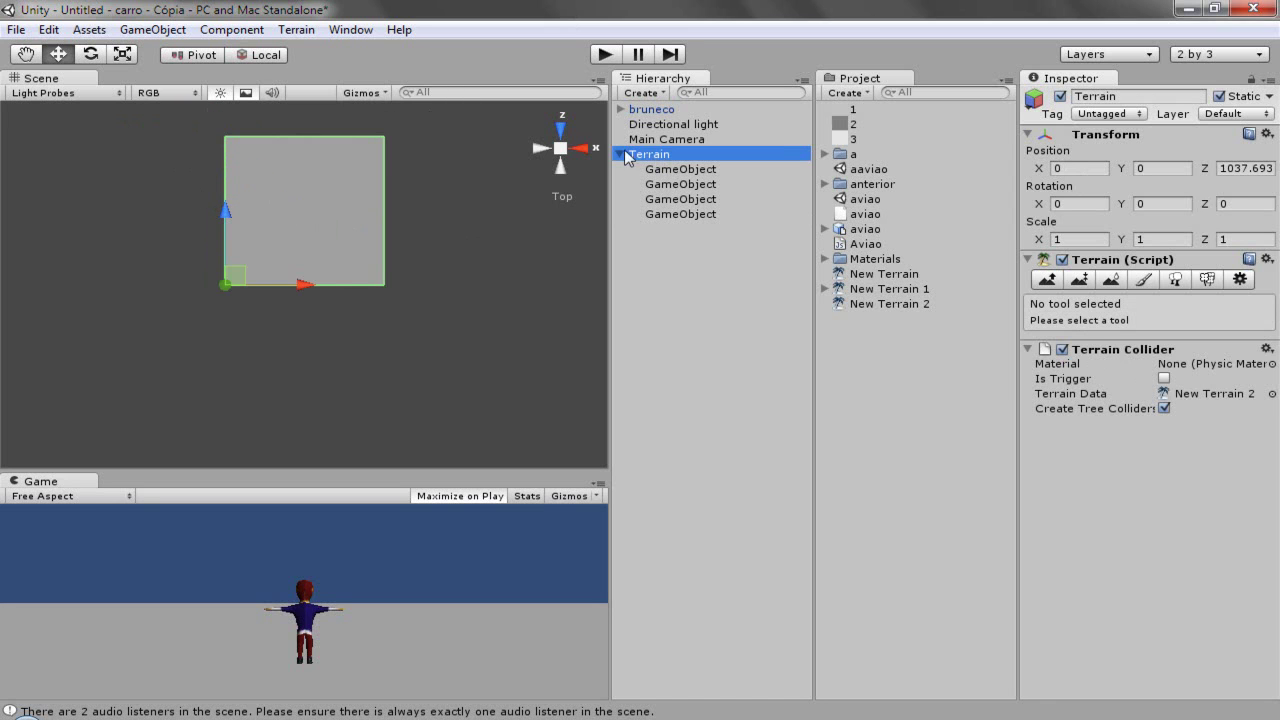
click(664, 110)
drag(301, 171, 298, 111)
Run Play mode, walk the character forward, then stop the game.
click(612, 58)
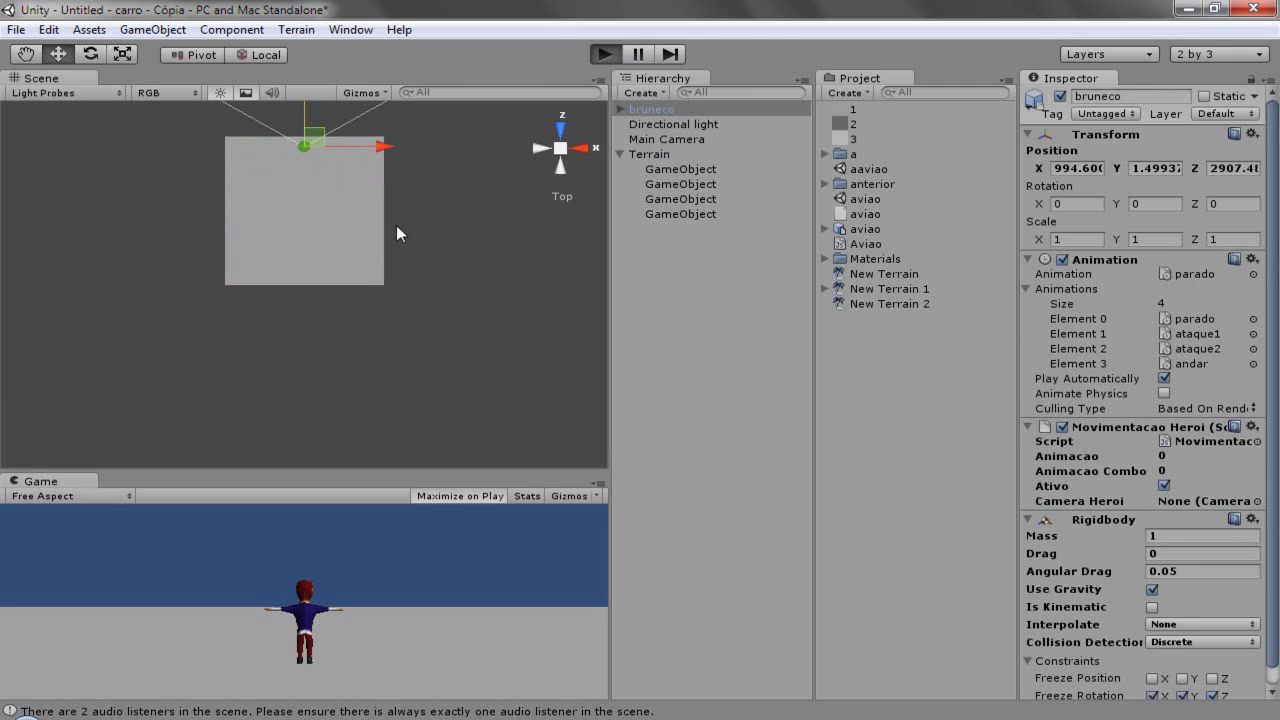
key(Up)
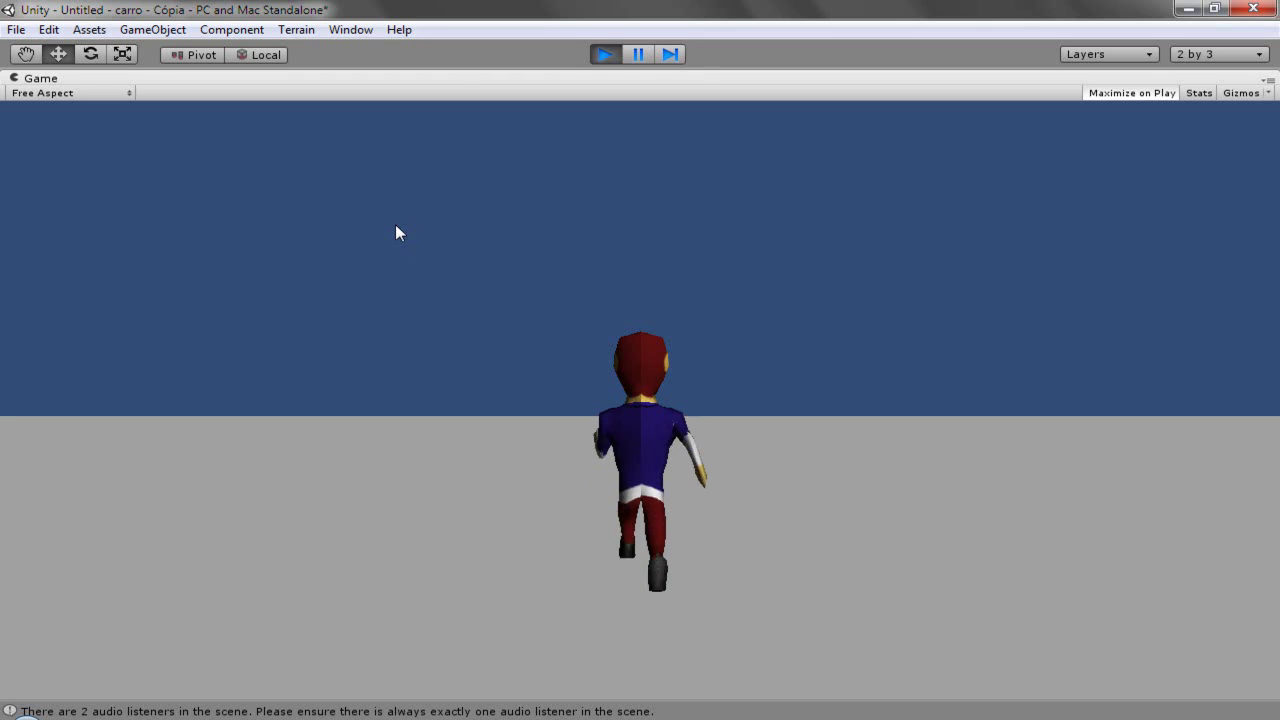
click(641, 54)
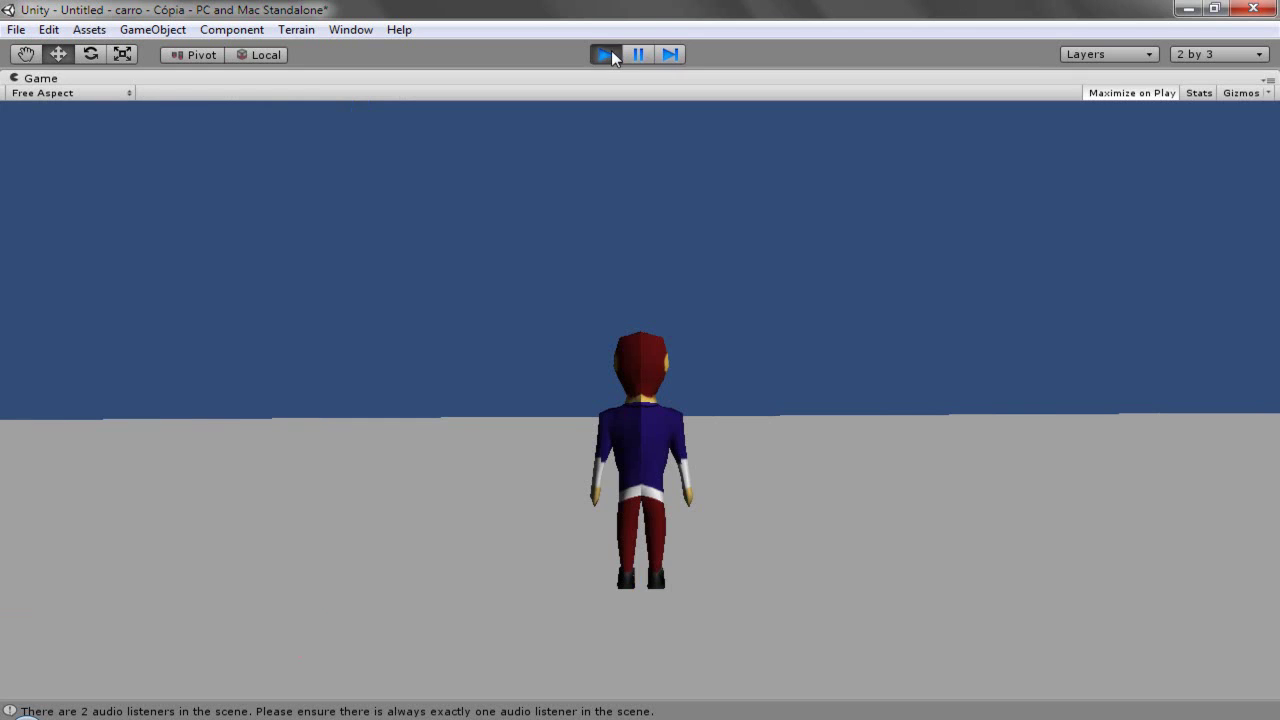
click(610, 52)
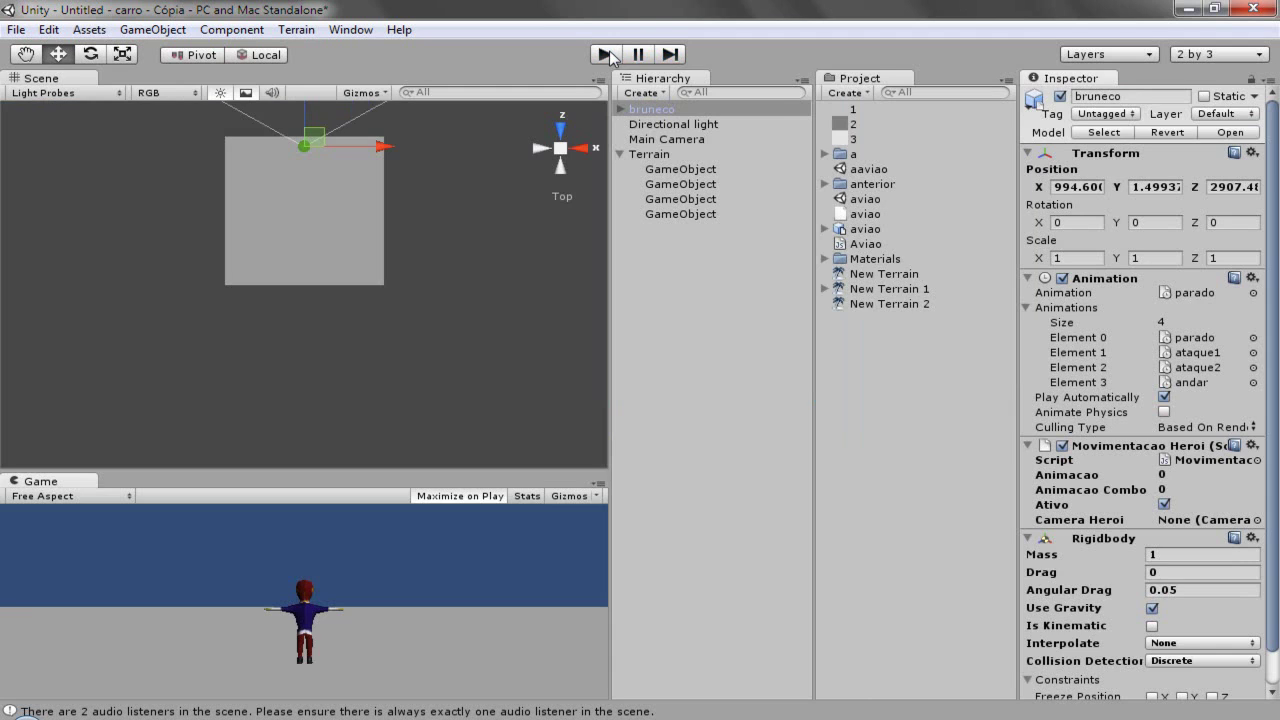
Frame bruneco in the scene, then run and stop Play mode again.
click(657, 112)
key(f)
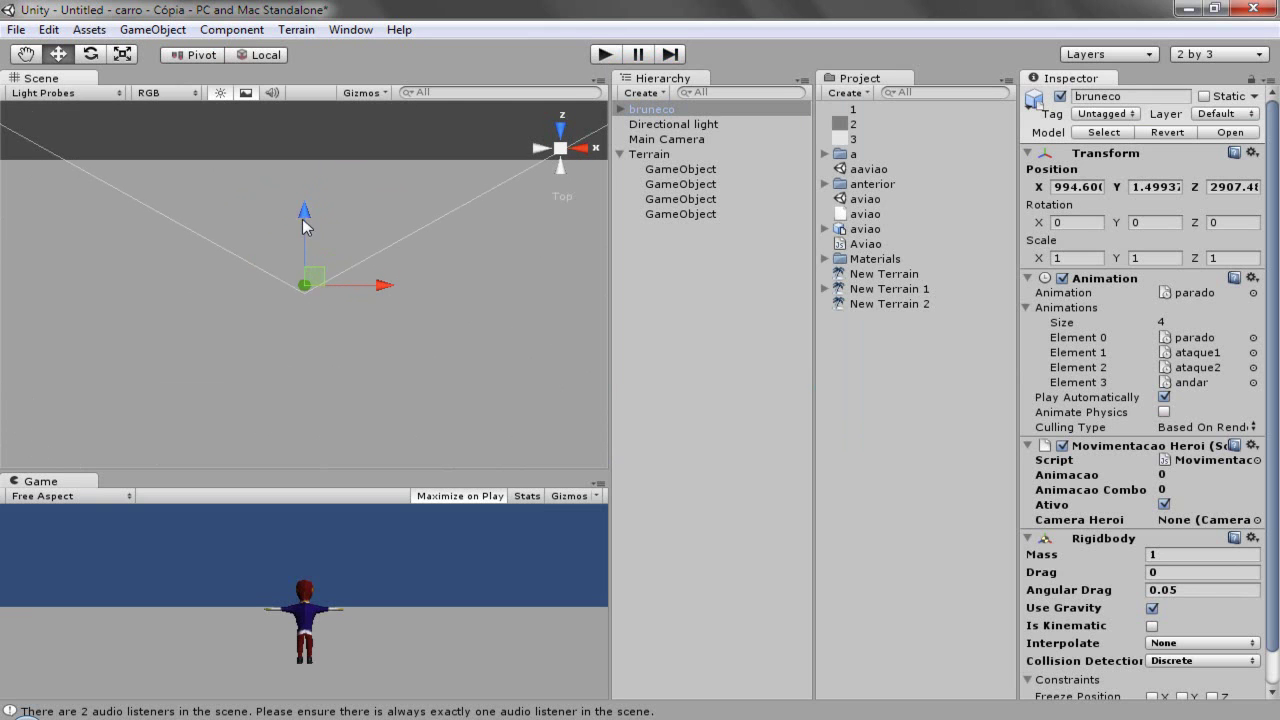
click(605, 55)
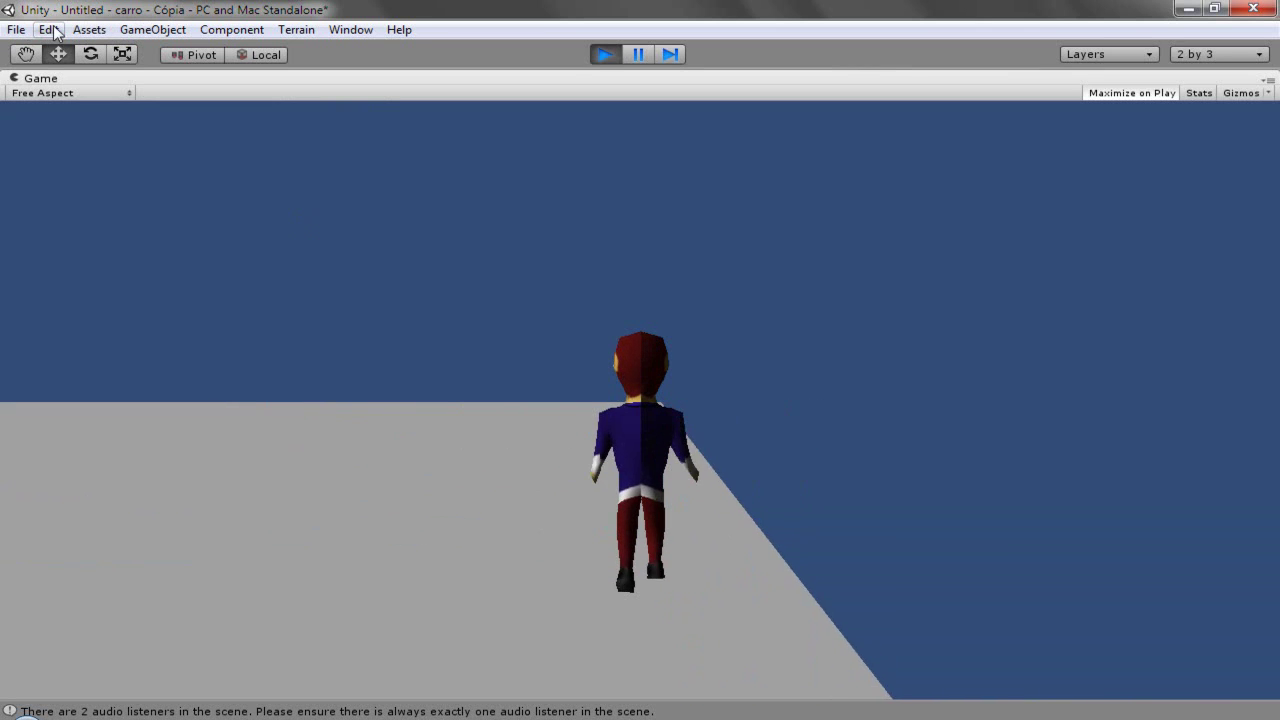
click(604, 57)
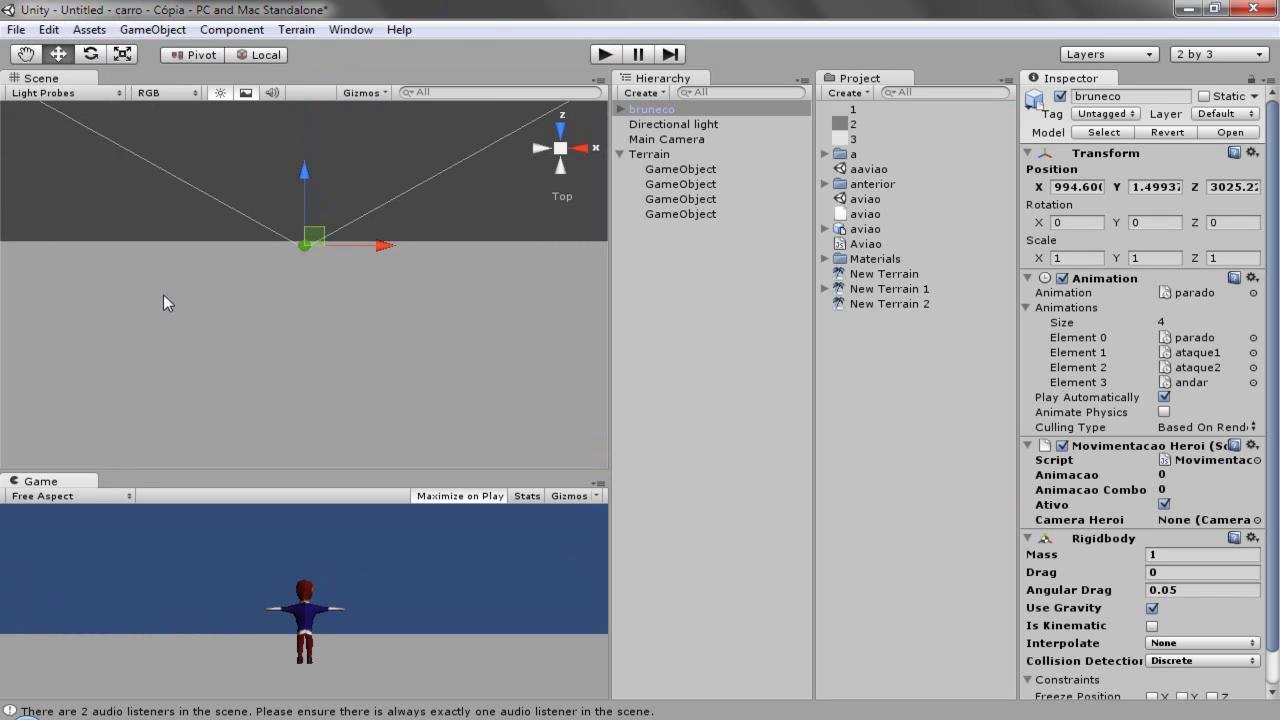
Raise a hill on the Terrain with the Raise/Lower Terrain brush.
click(230, 30)
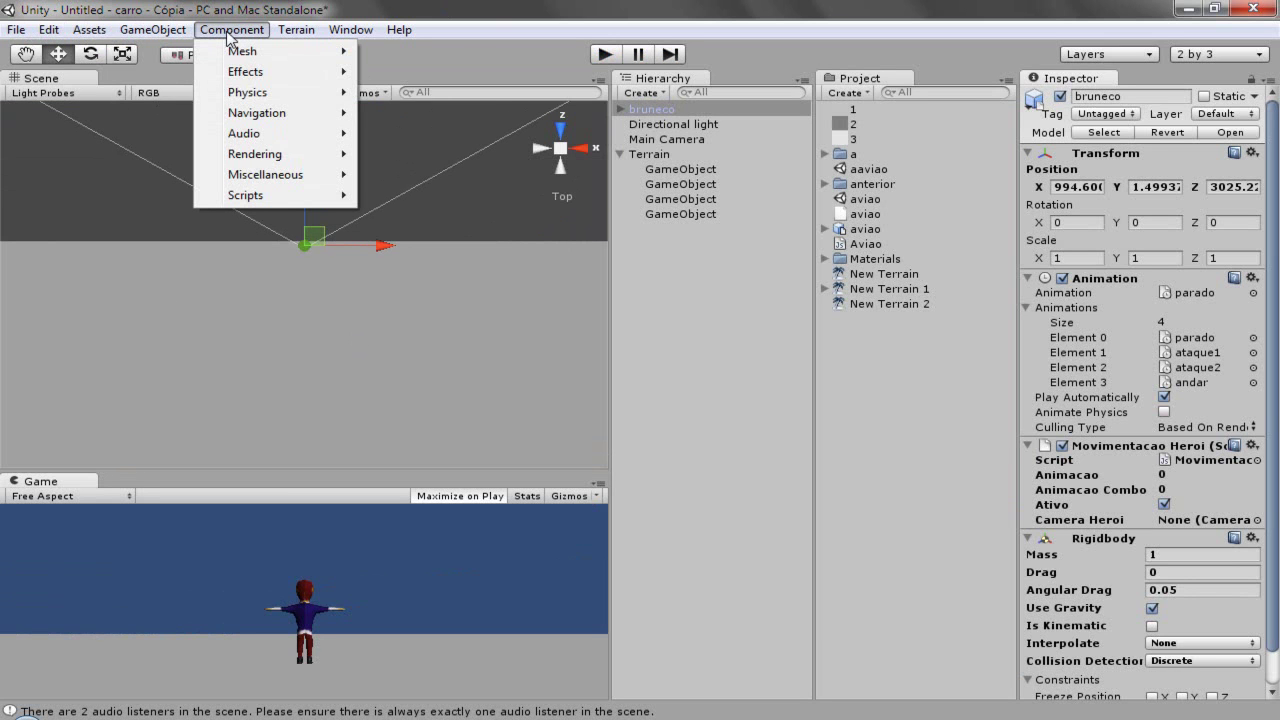
click(655, 155)
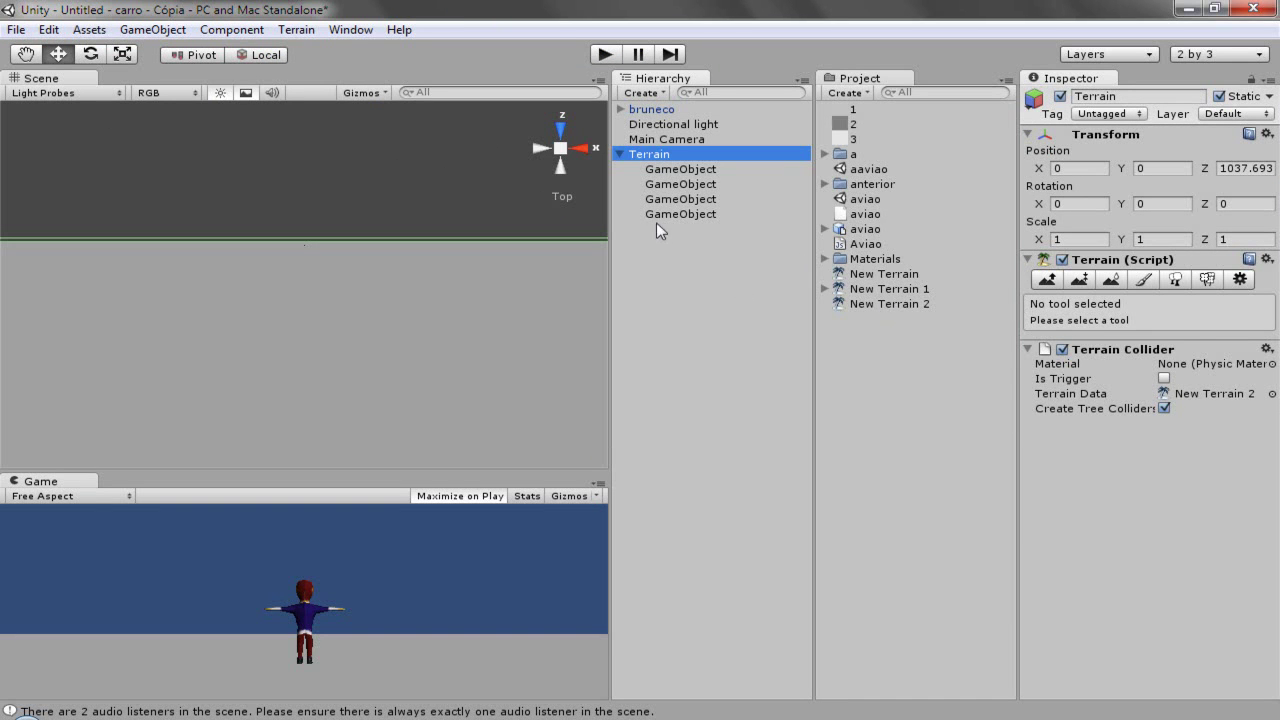
click(1047, 281)
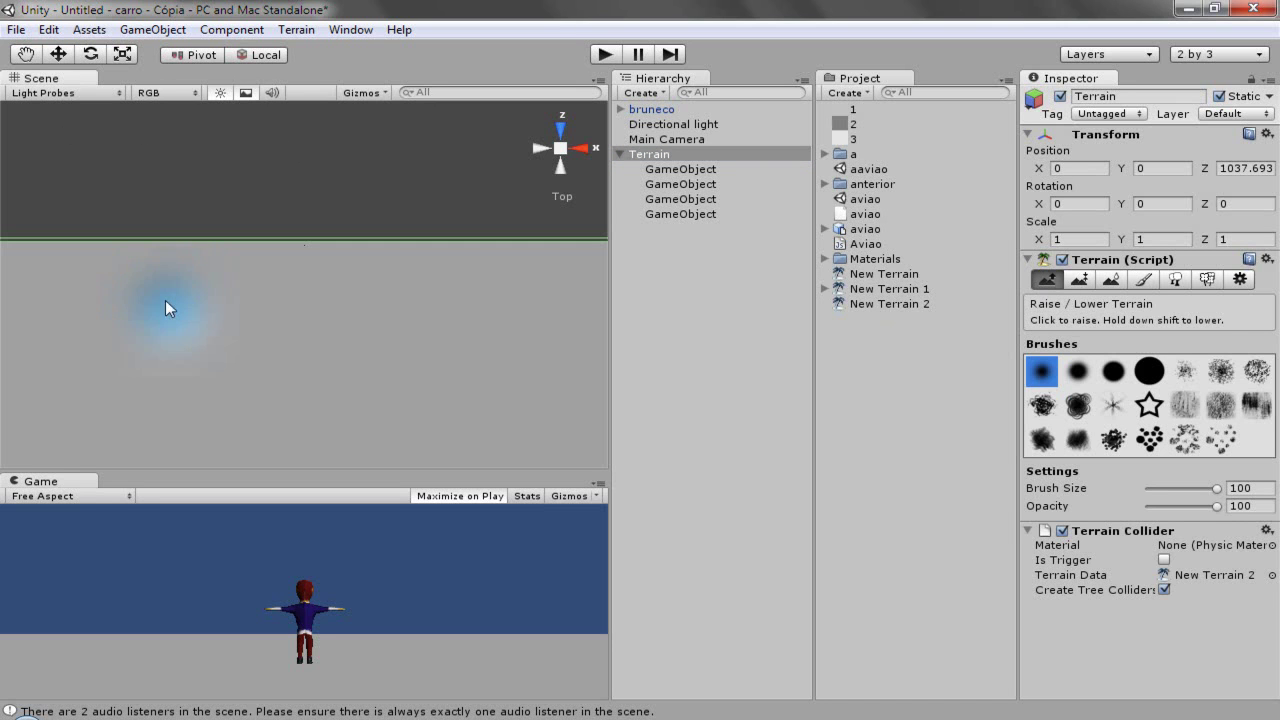
drag(165, 300, 194, 352)
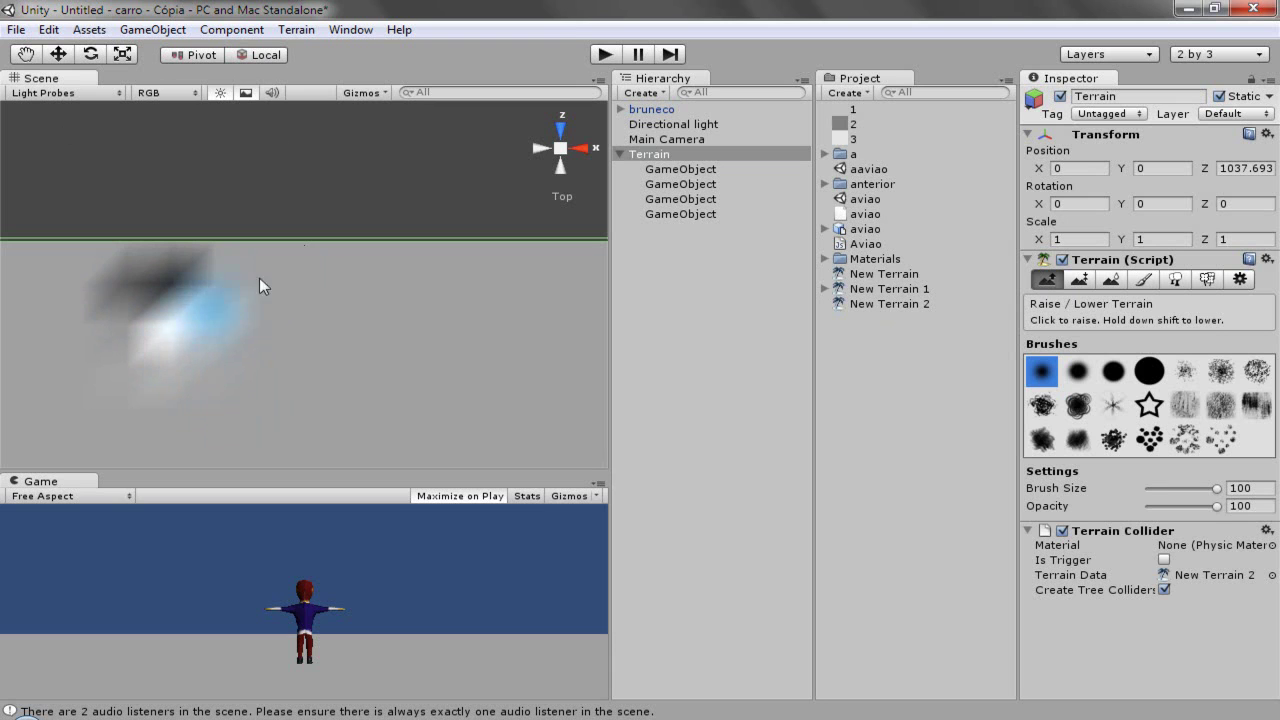
Switch the scene to a perspective view and zoom in on the hill.
click(564, 150)
scroll(382, 237, up, 2)
scroll(350, 301, up, 2)
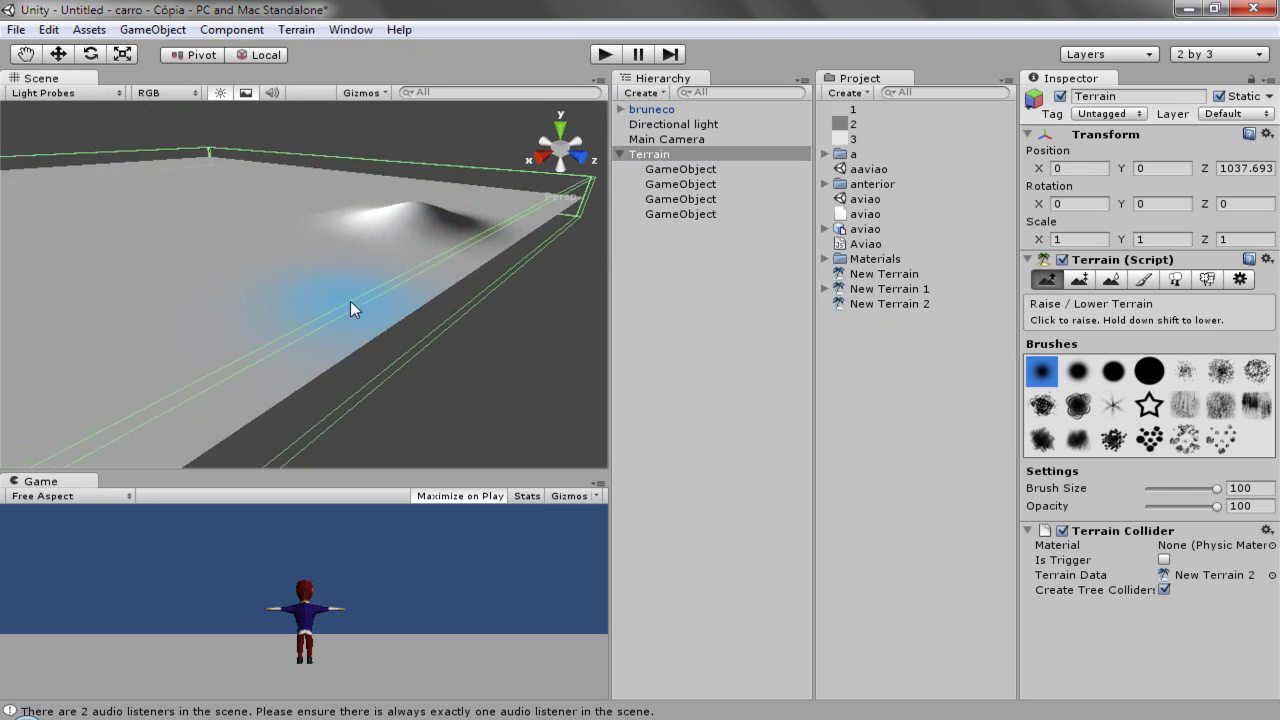
scroll(350, 301, up, 2)
click(668, 110)
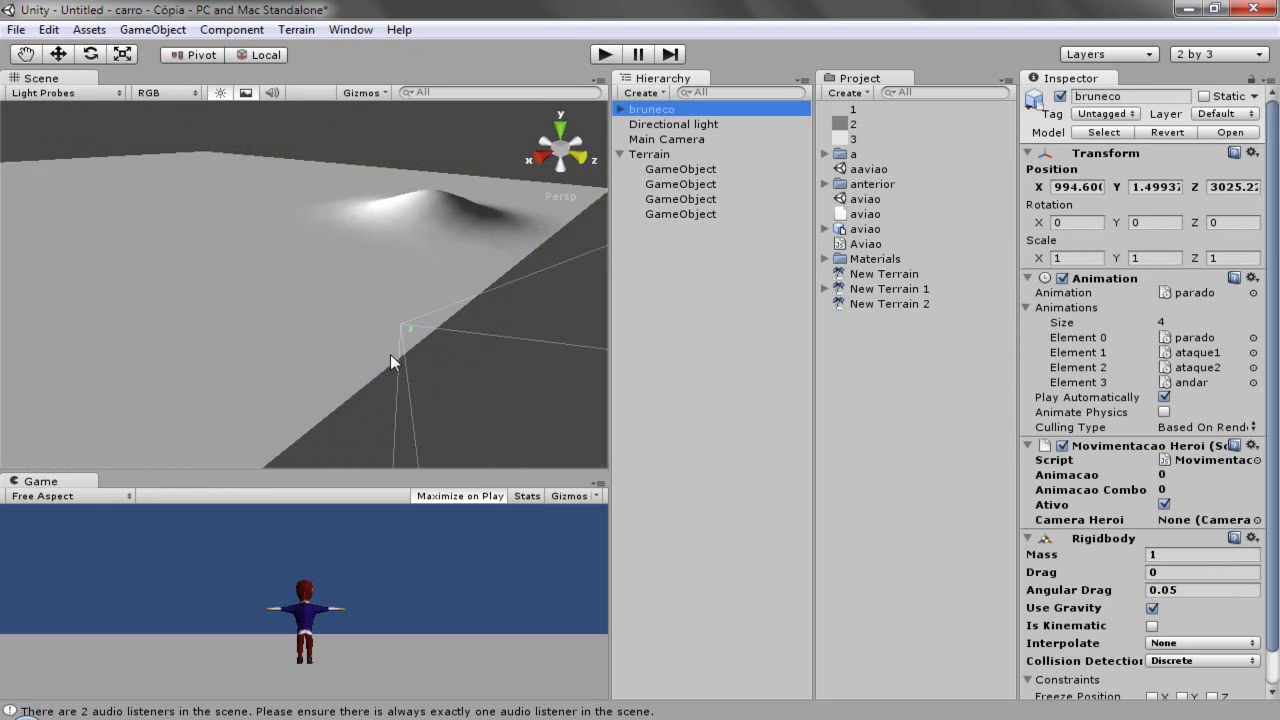
Drag bruneco along Z and X with the Move tool so it stands before the hill at Z 2659.45.
click(58, 54)
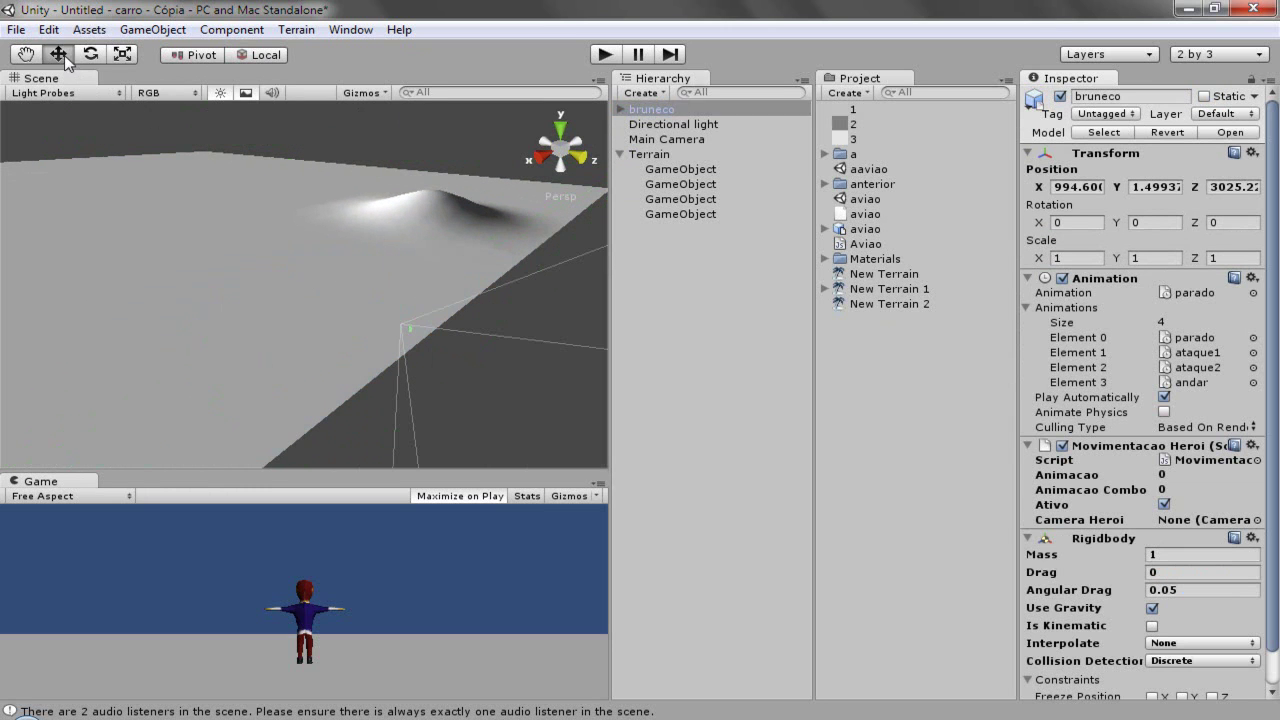
drag(392, 335, 283, 294)
mouse_move(190, 292)
mouse_down()
mouse_move(471, 286)
mouse_move(257, 218)
mouse_move(402, 228)
mouse_move(427, 214)
mouse_move(536, 282)
mouse_up()
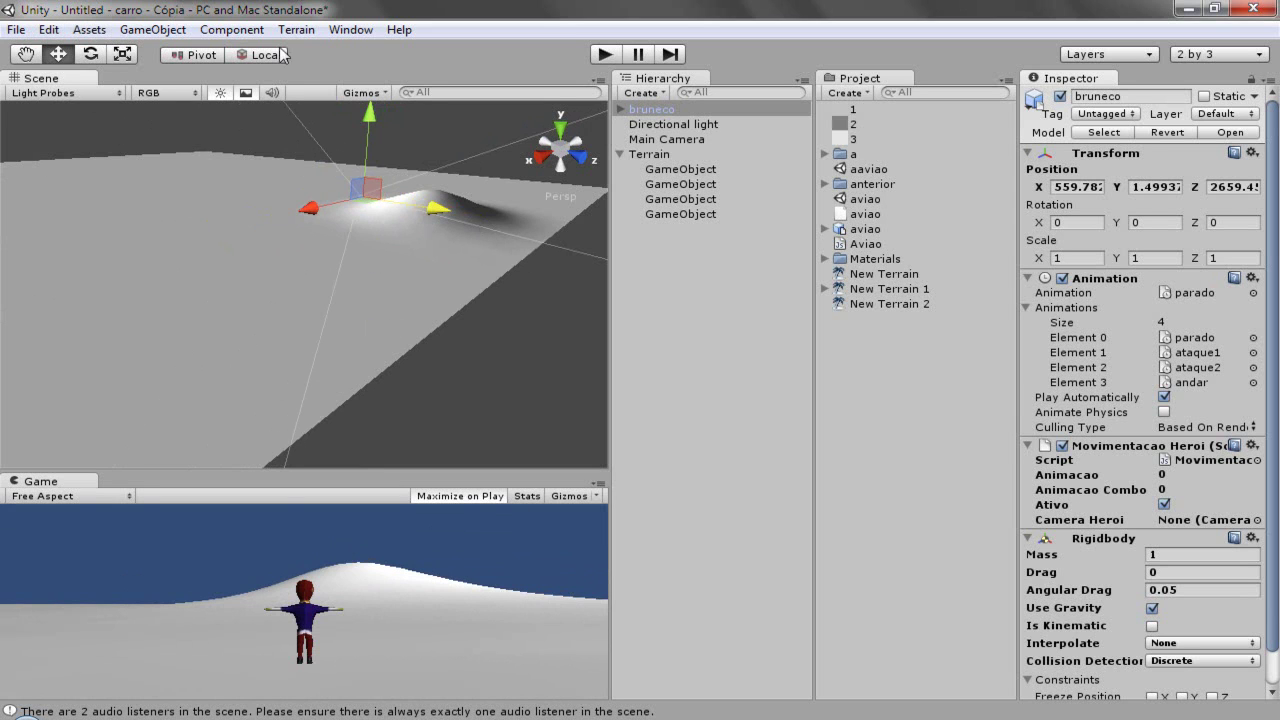
click(180, 38)
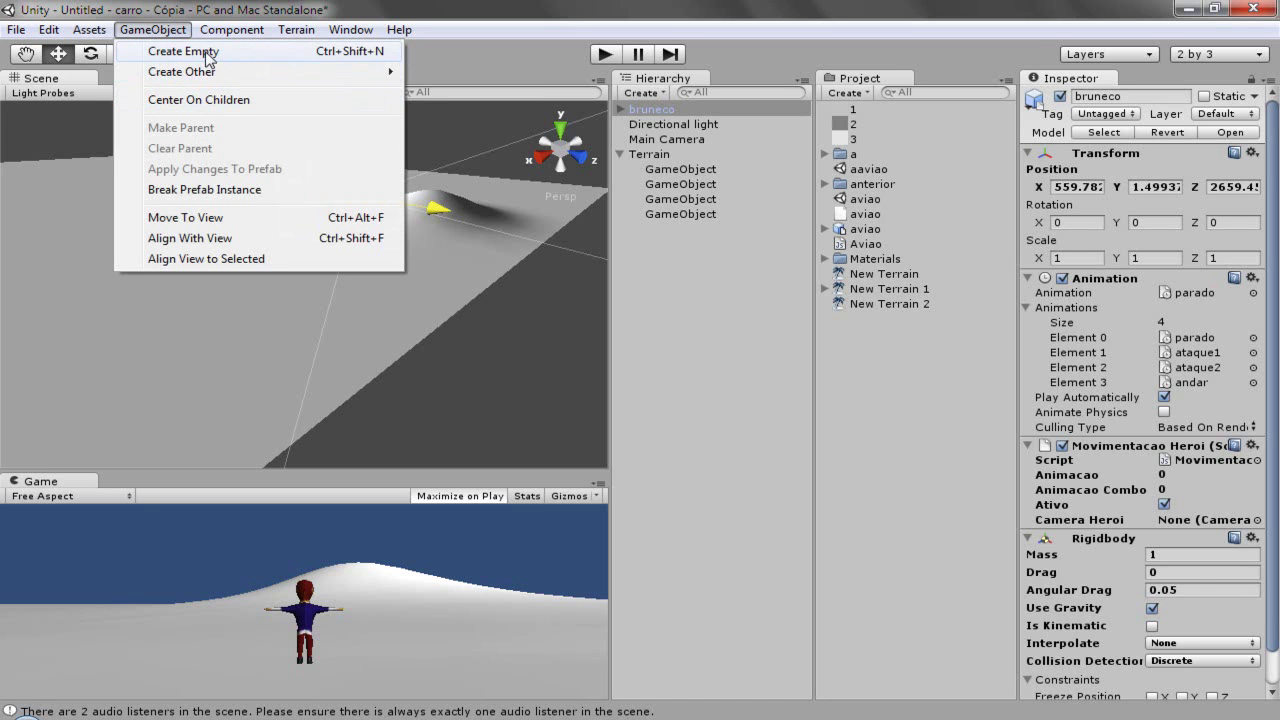
Create an empty GameObject and position it over the hill in the Top view.
click(207, 55)
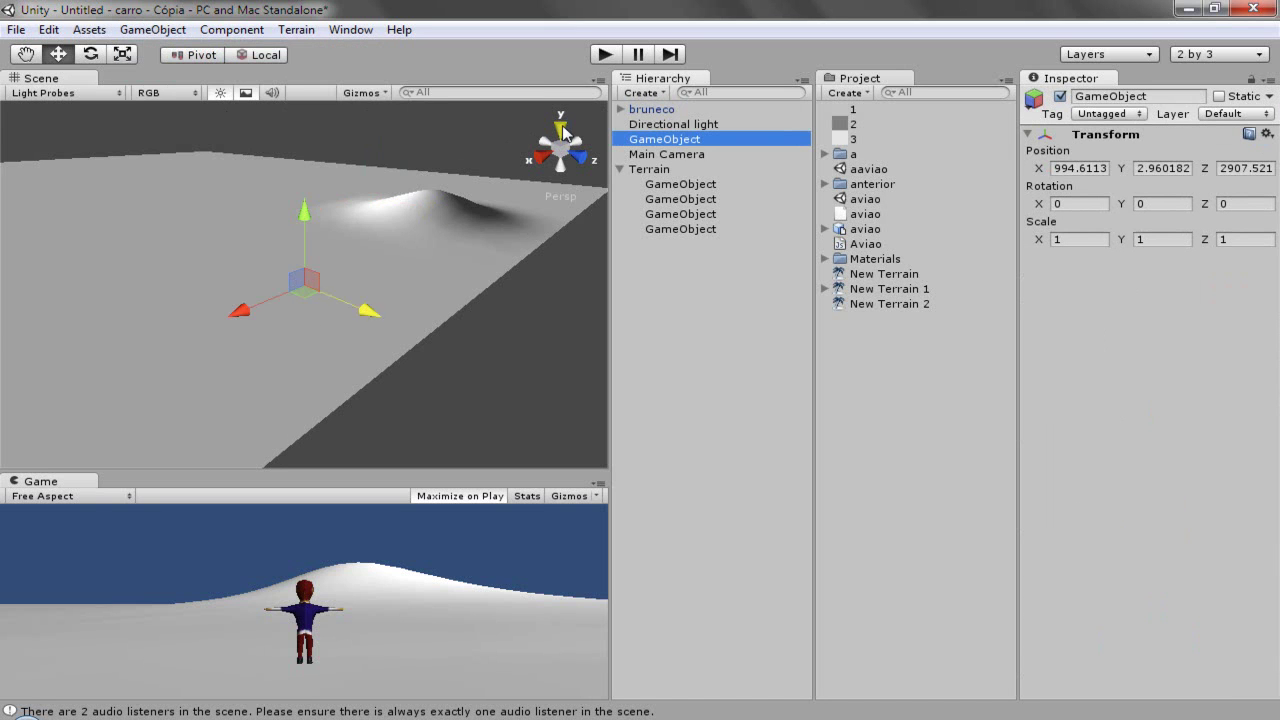
click(561, 128)
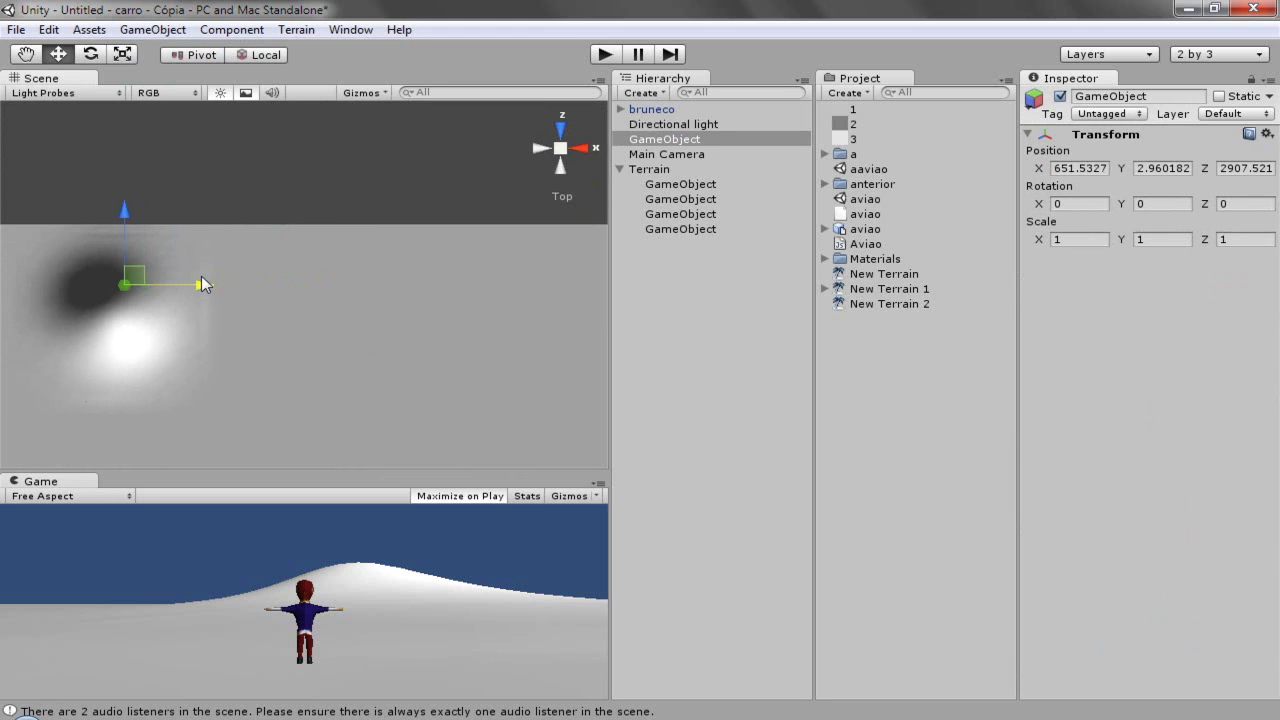
drag(388, 294, 204, 285)
drag(119, 197, 120, 237)
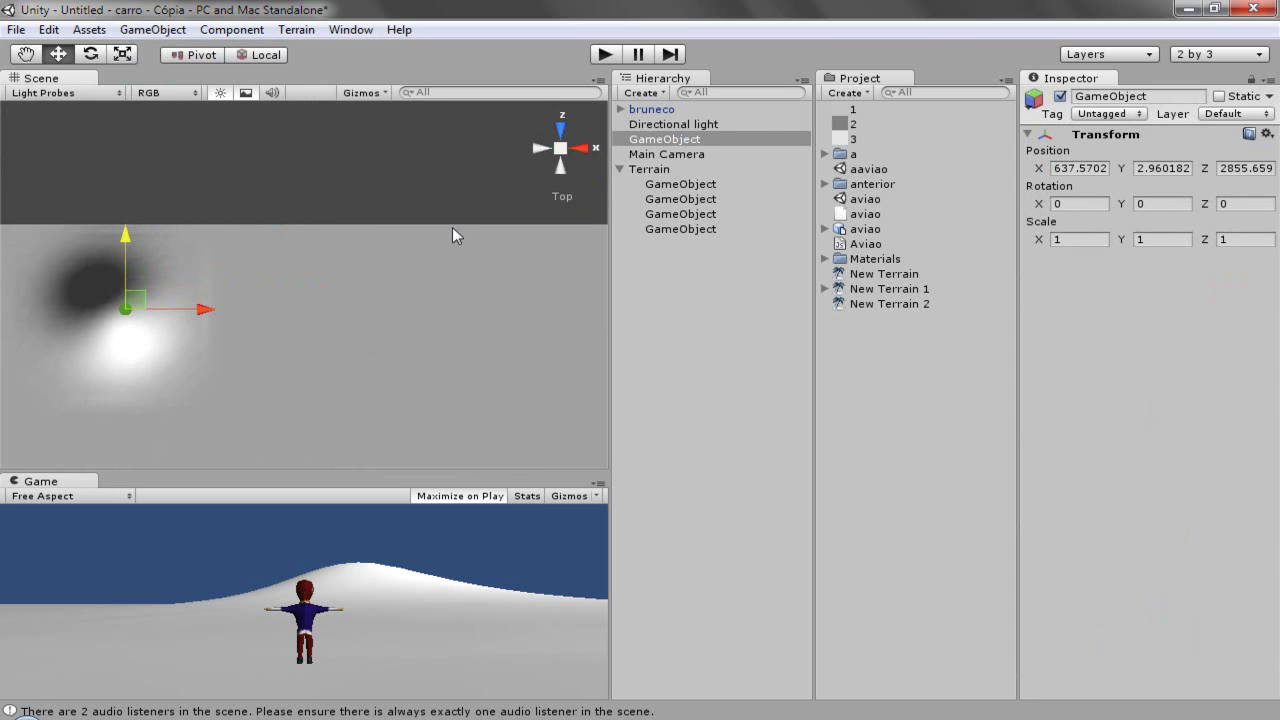
Raise it to hill height in Front view, ending at X 619.6, Y 40.9, Z 2855.7.
click(560, 133)
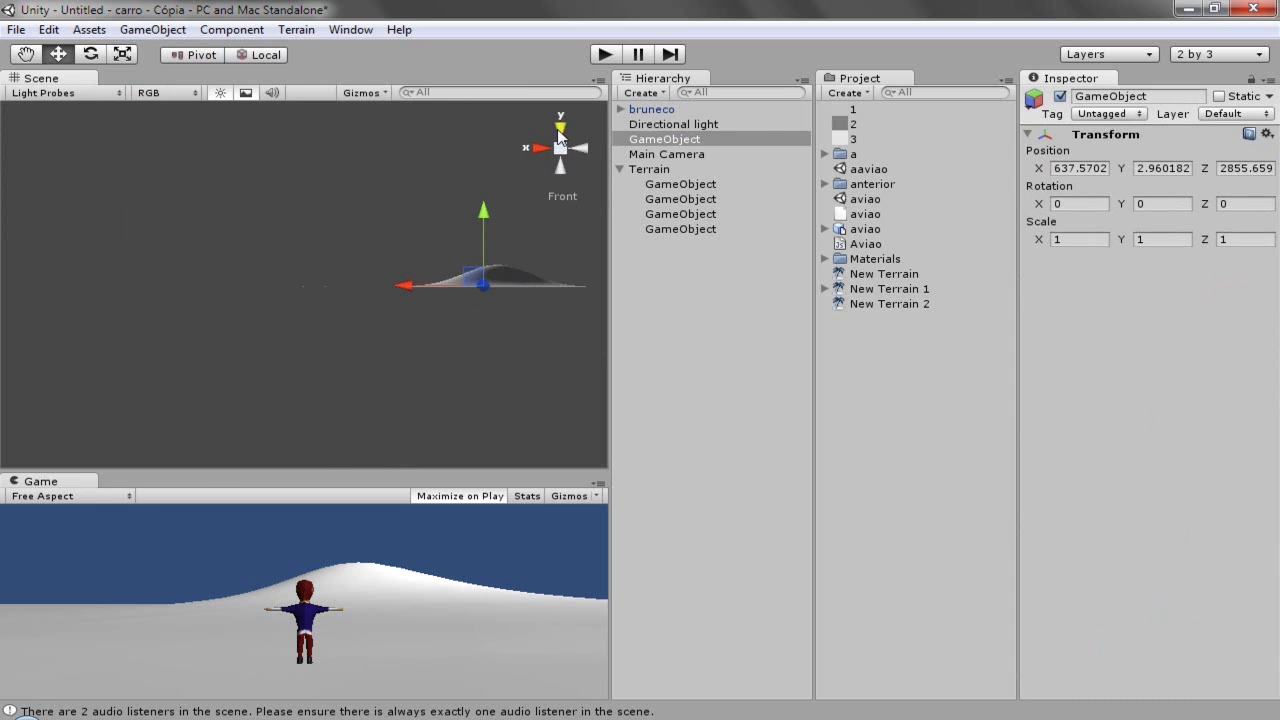
drag(487, 214, 489, 197)
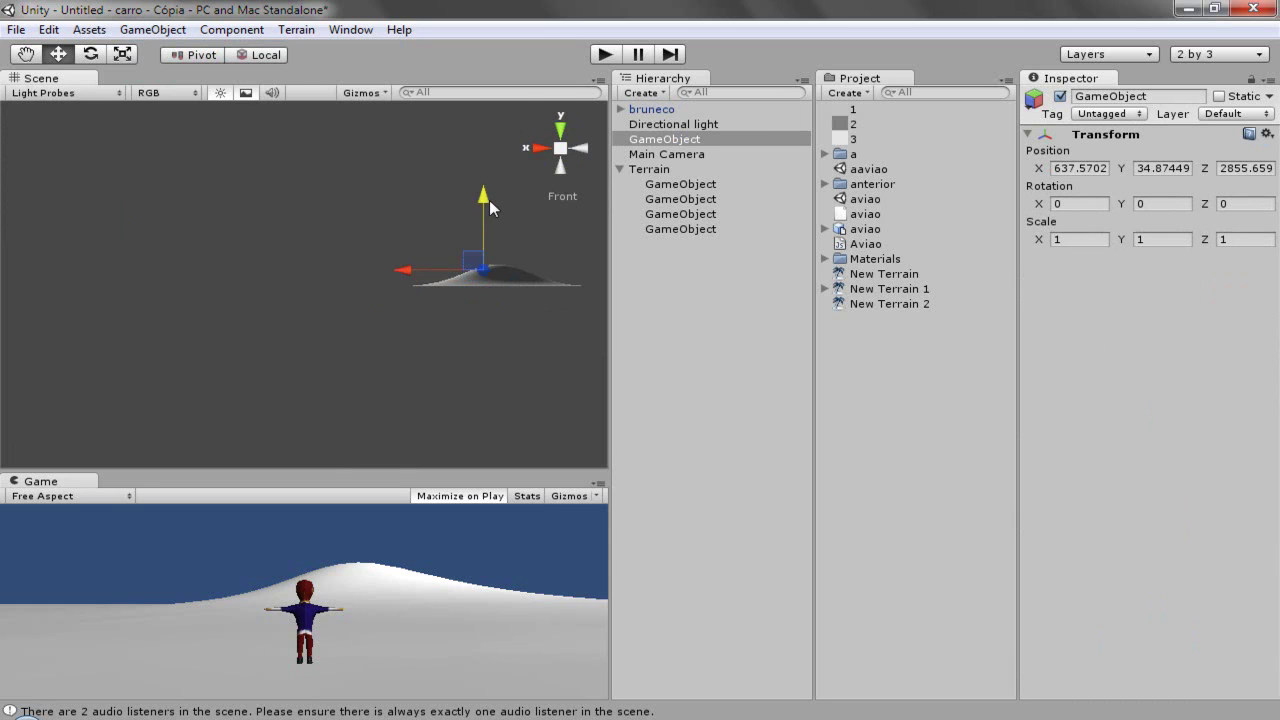
drag(409, 267, 418, 267)
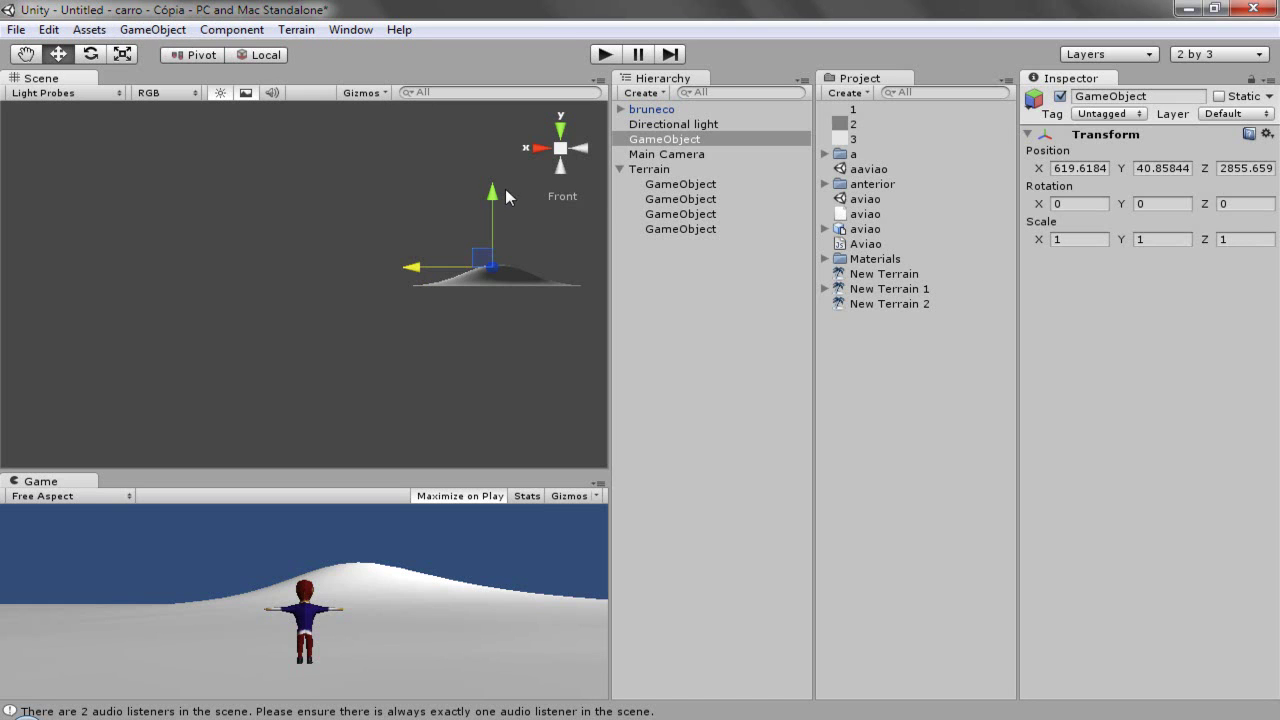
click(152, 31)
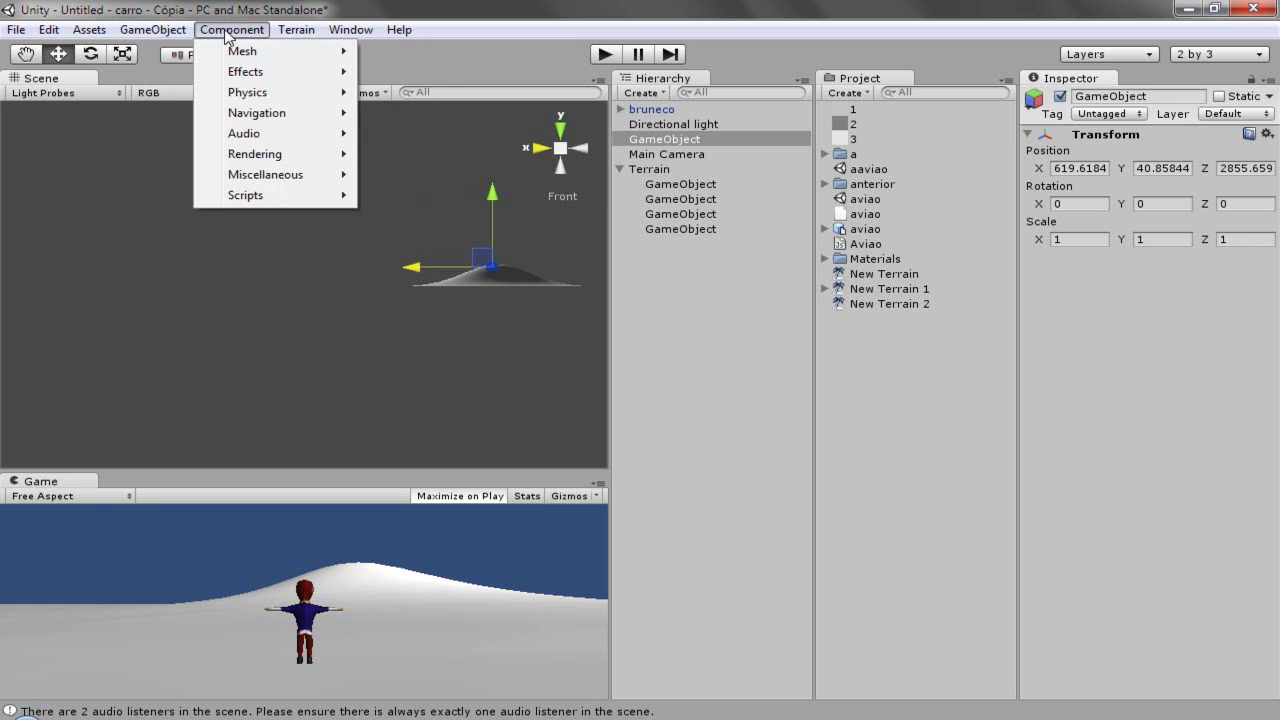
Add a Box Collider sized 100, 30, 100 to the empty object and start Play.
mouse_move(294, 96)
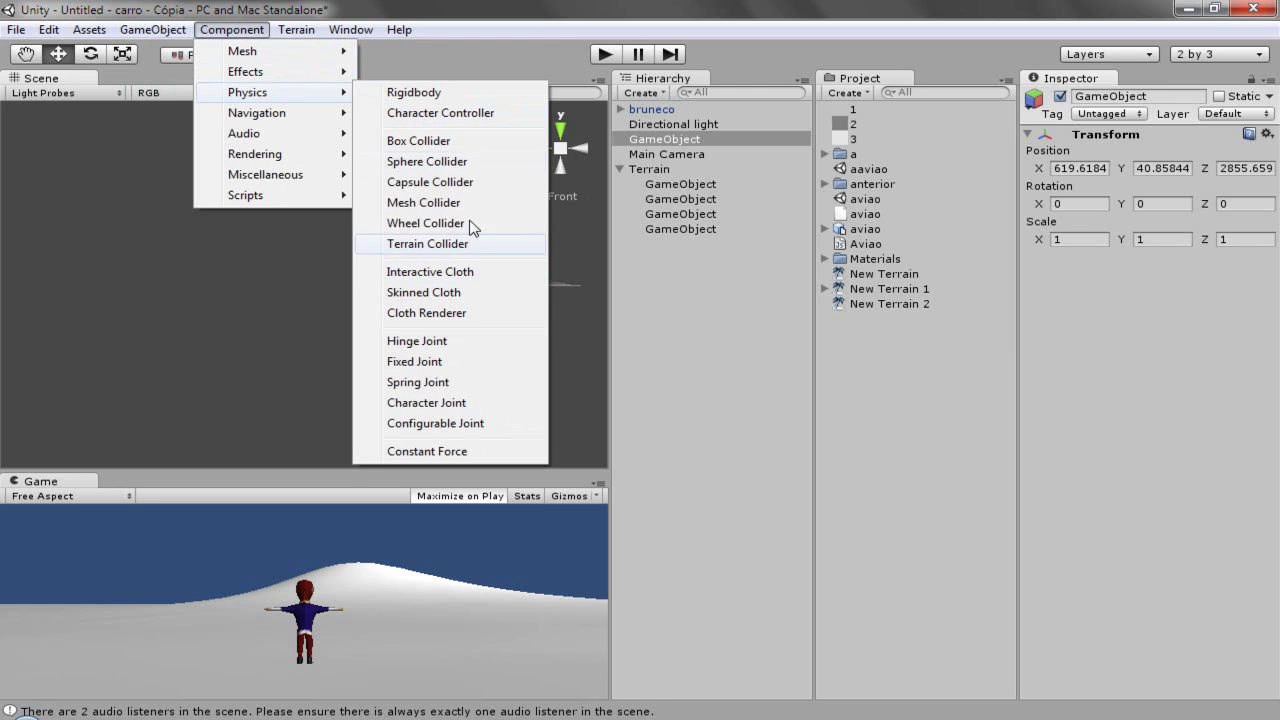
click(419, 141)
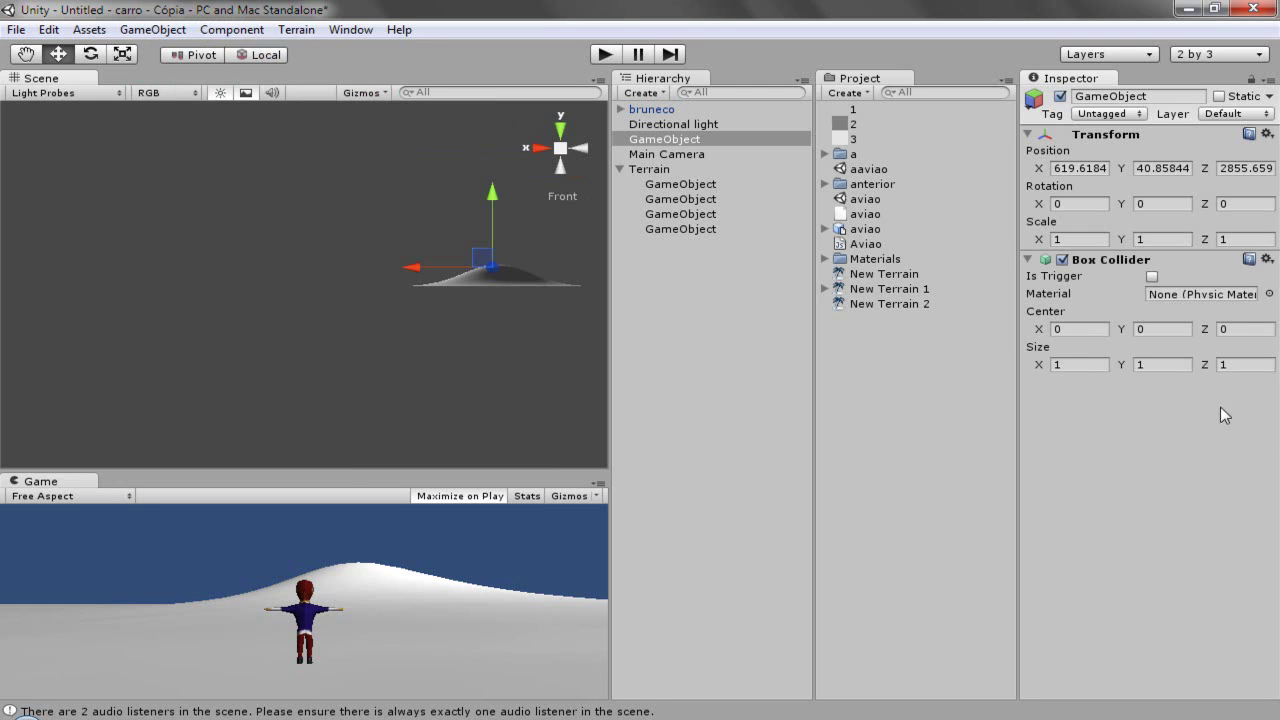
click(1105, 361)
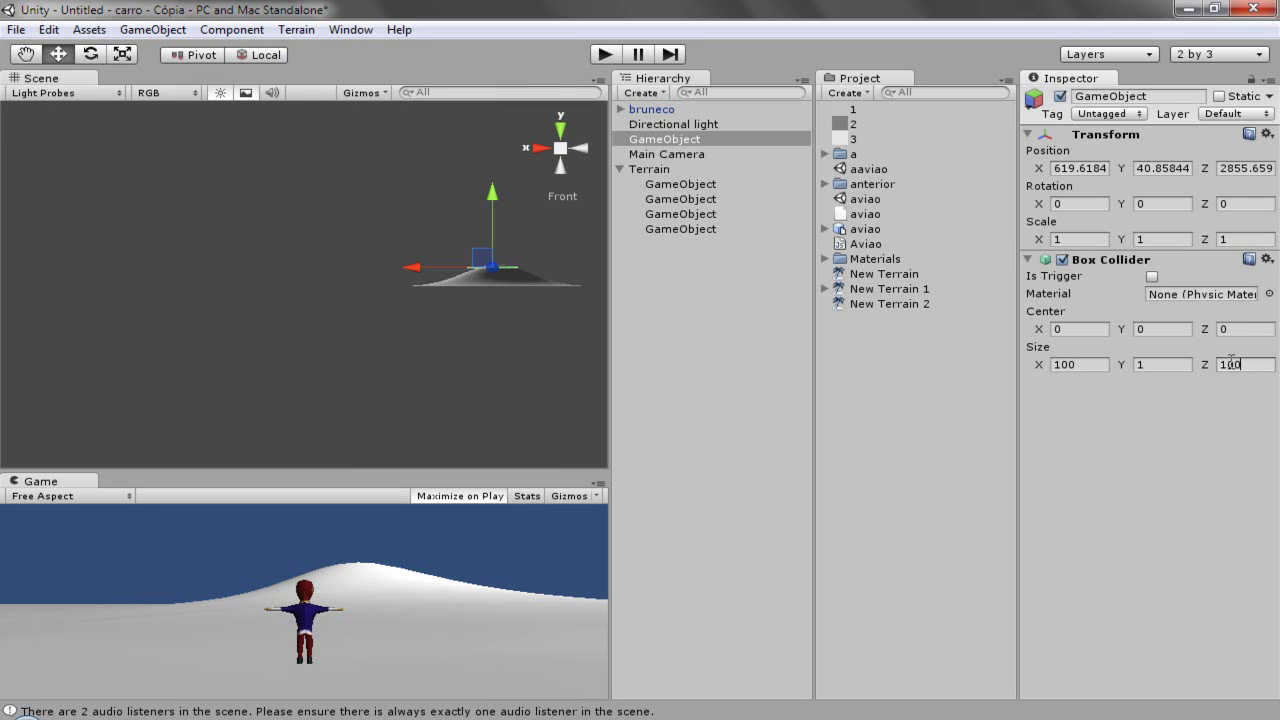
text(30)
click(605, 55)
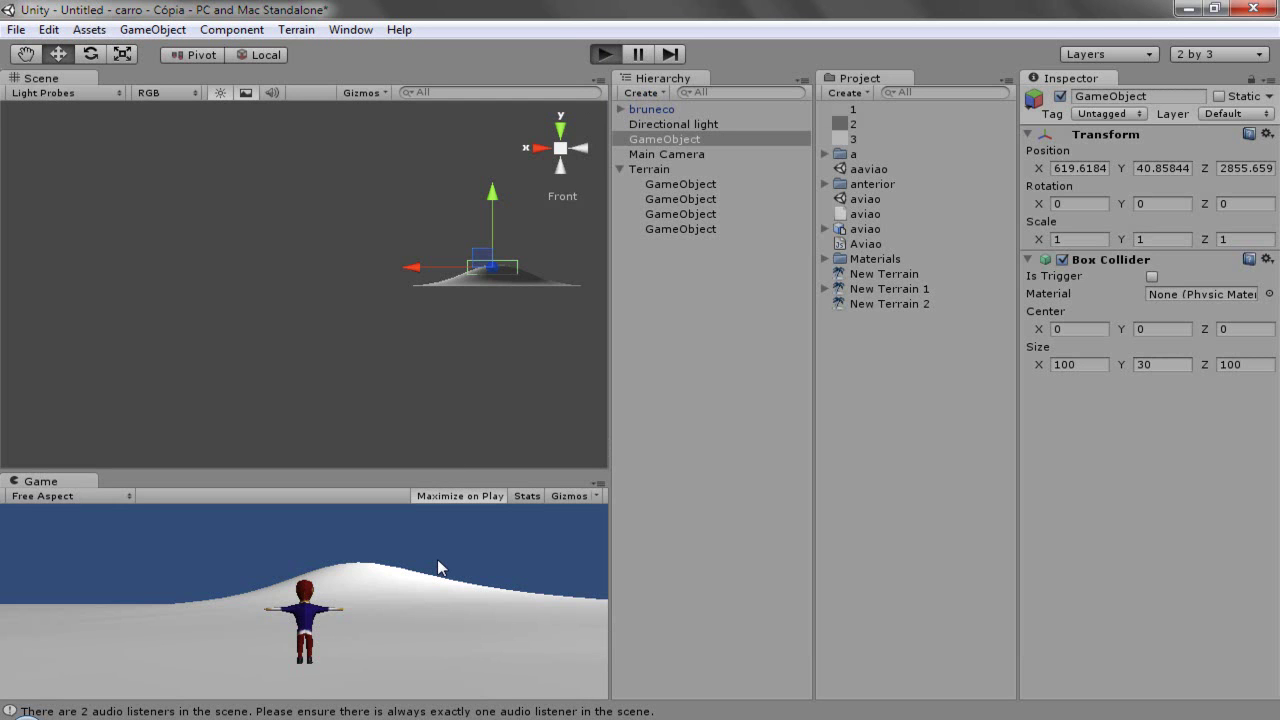
Walk the character up the hill with W, then stop Play mode.
key(w)
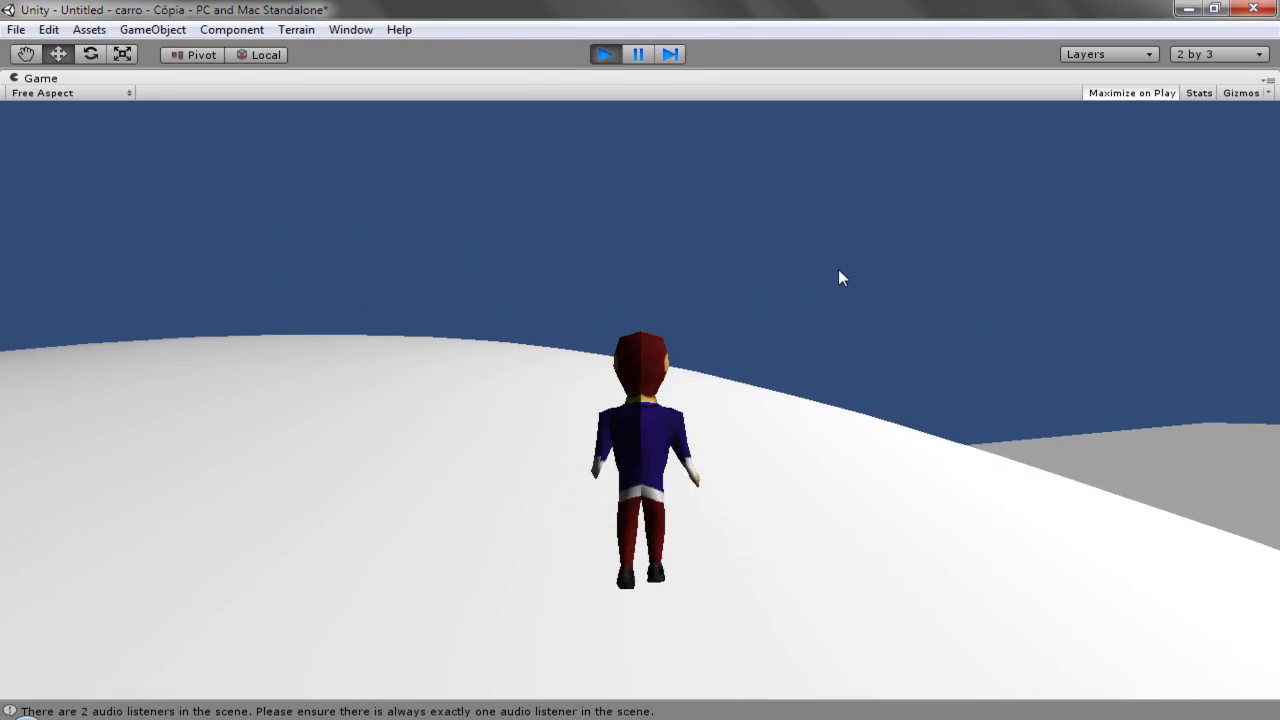
click(604, 56)
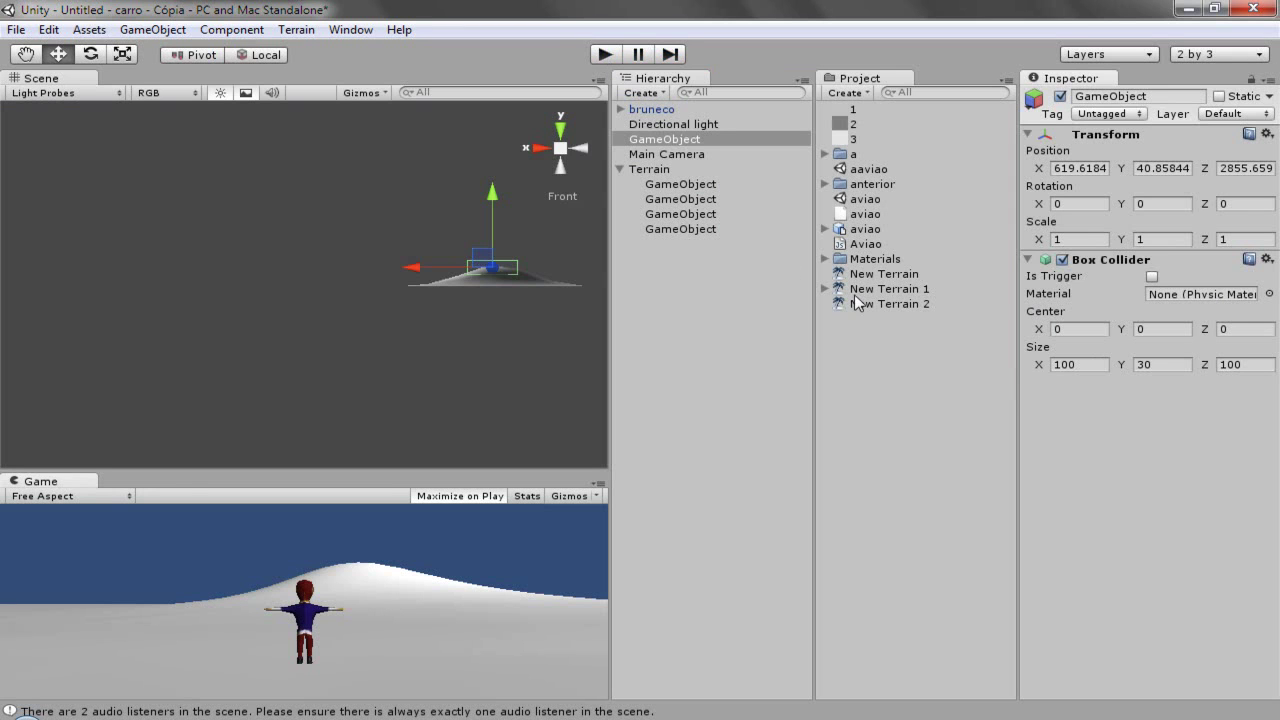
Add Grass (Hill) as a splat texture in the Terrain's Paint Texture tool.
click(655, 169)
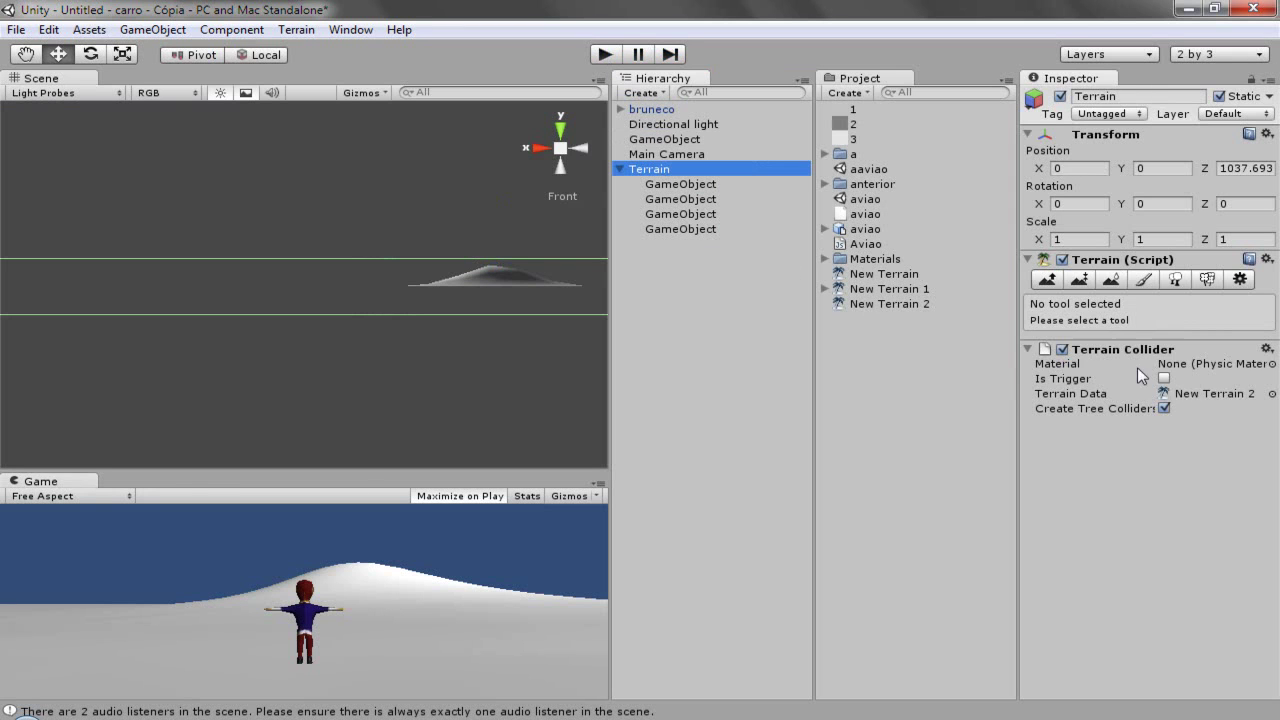
click(1150, 279)
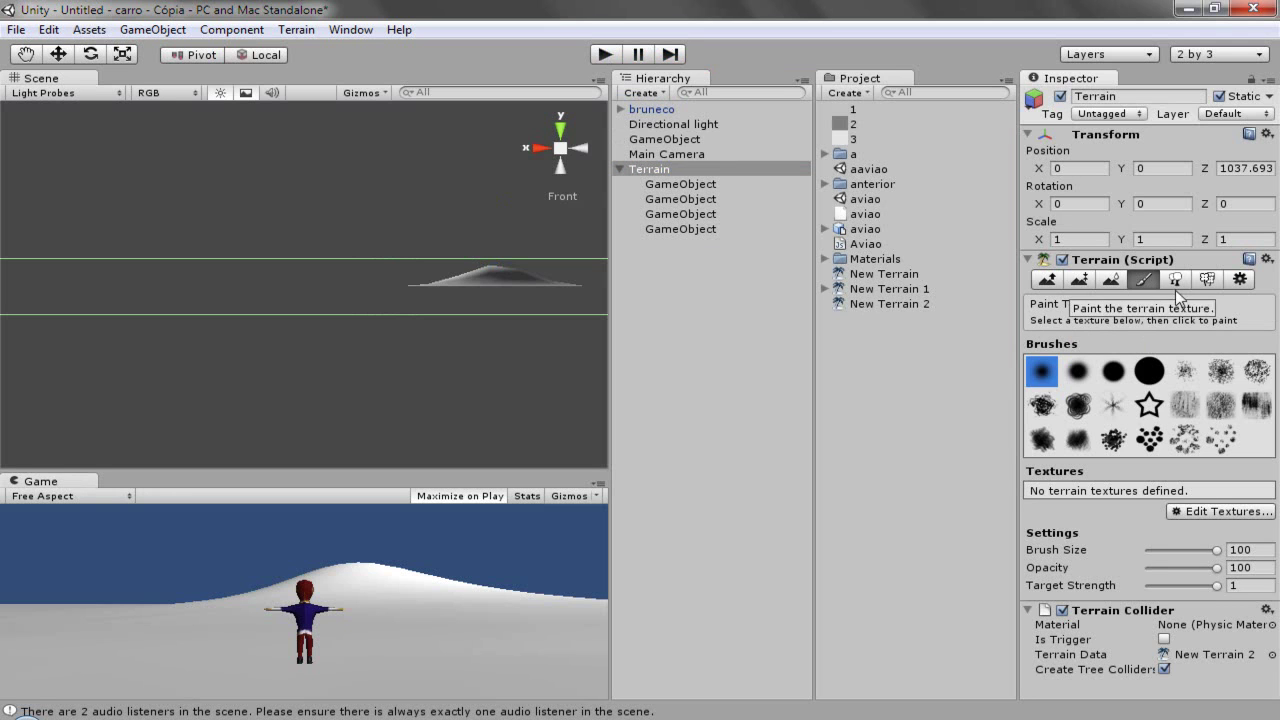
click(1187, 512)
click(1176, 514)
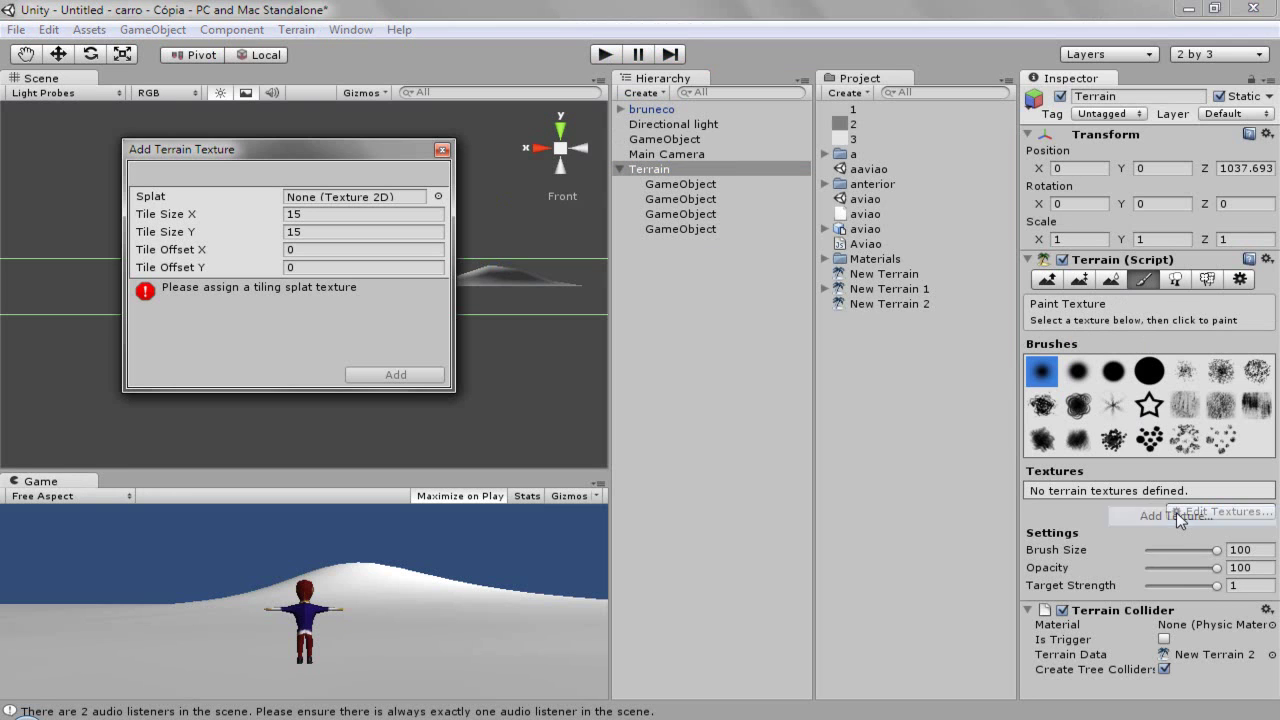
click(439, 197)
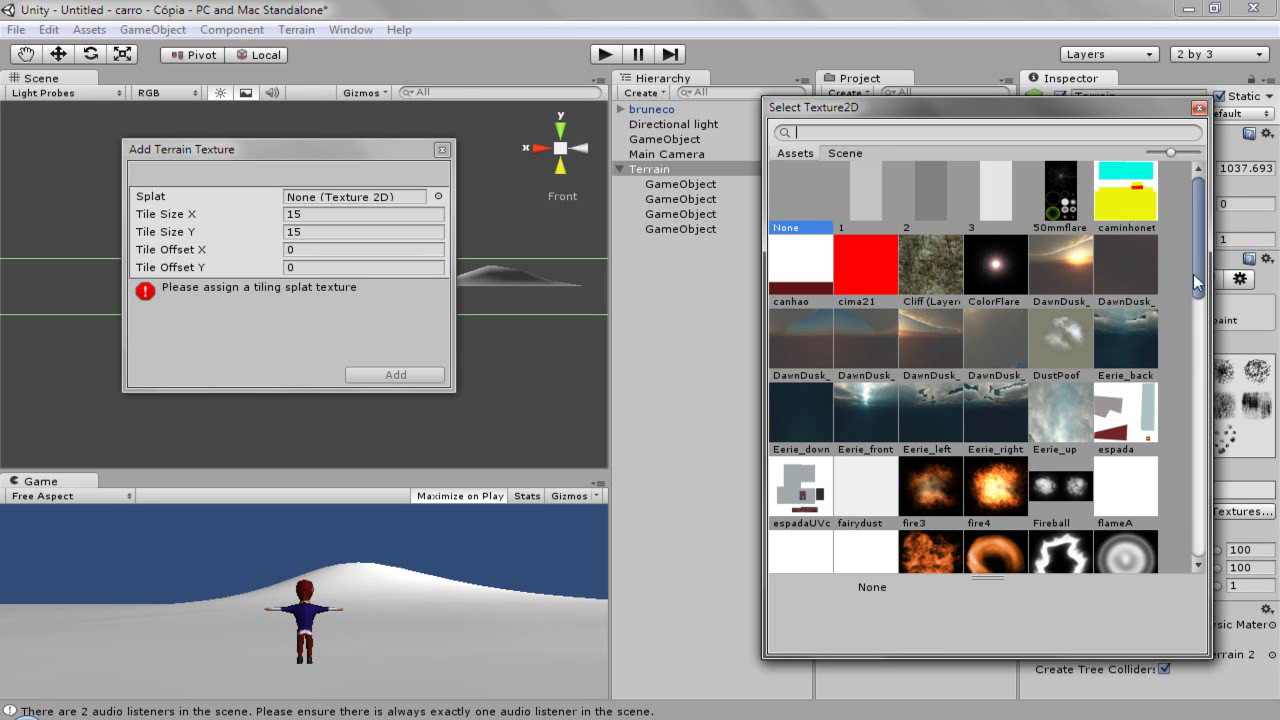
scroll(1193, 274, down, 5)
double_click(1058, 316)
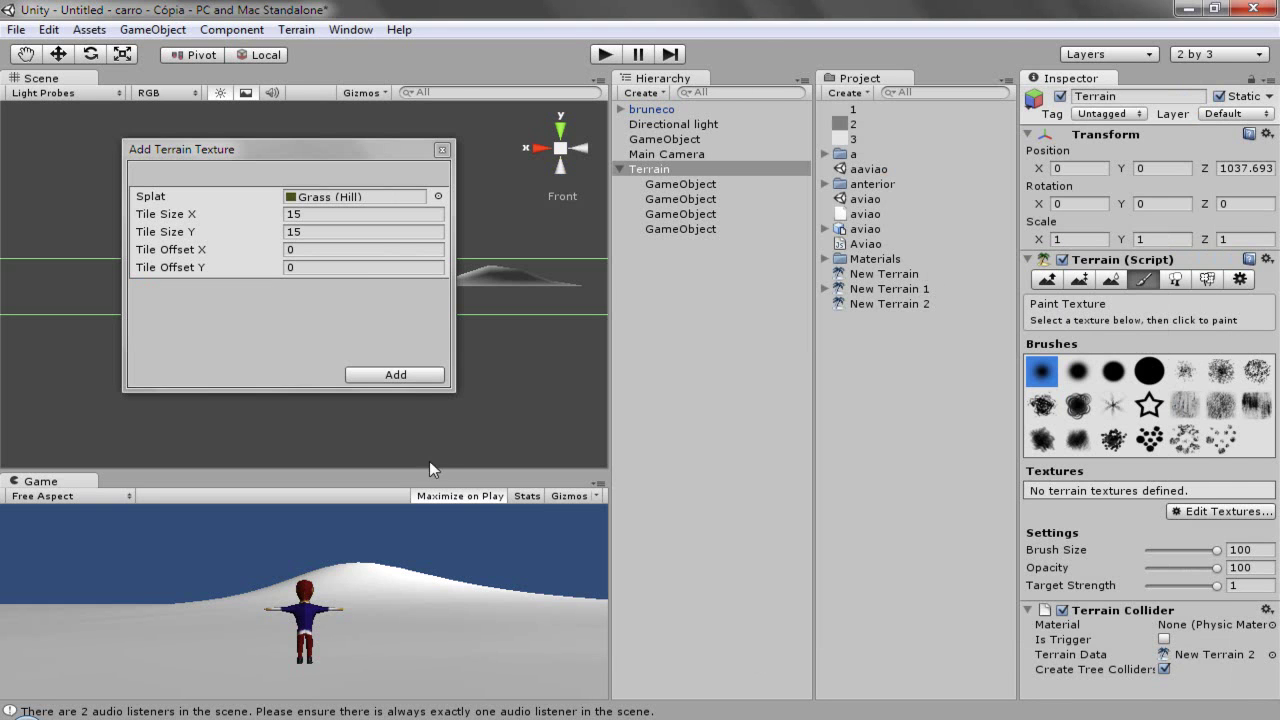
click(414, 375)
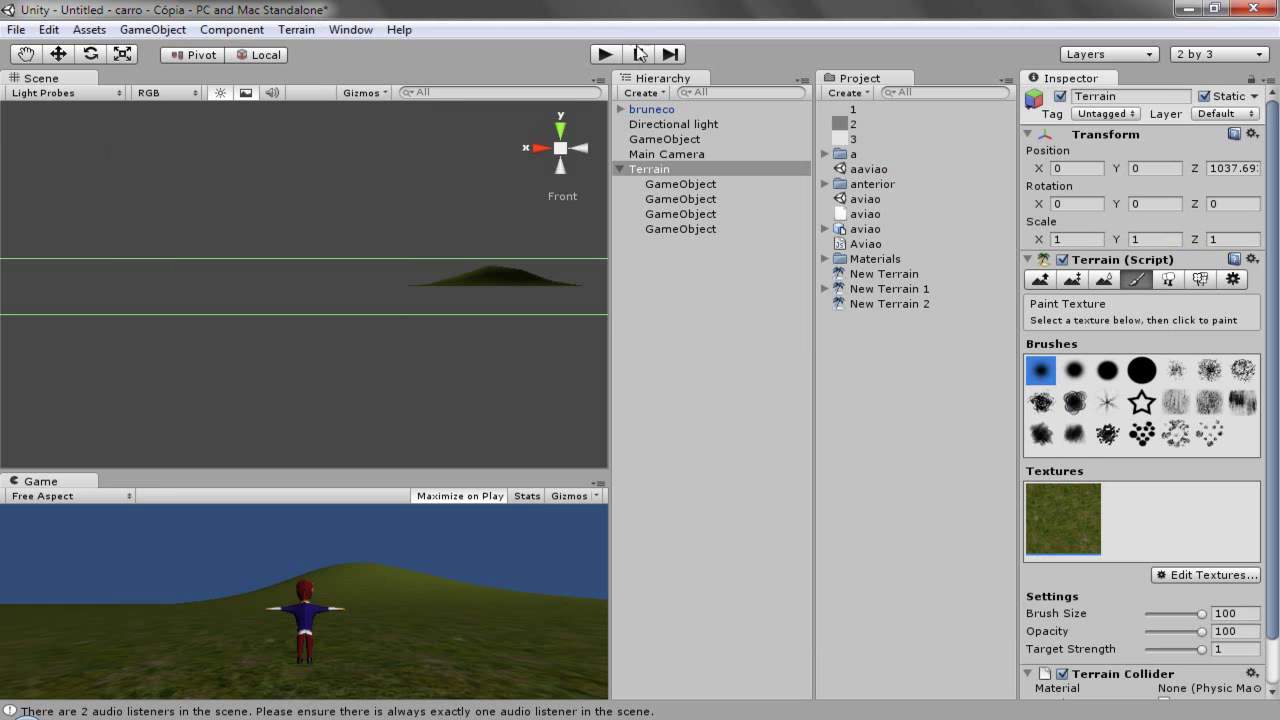
Briefly run the game, then parent the box-collider GameObject under Terrain.
click(603, 53)
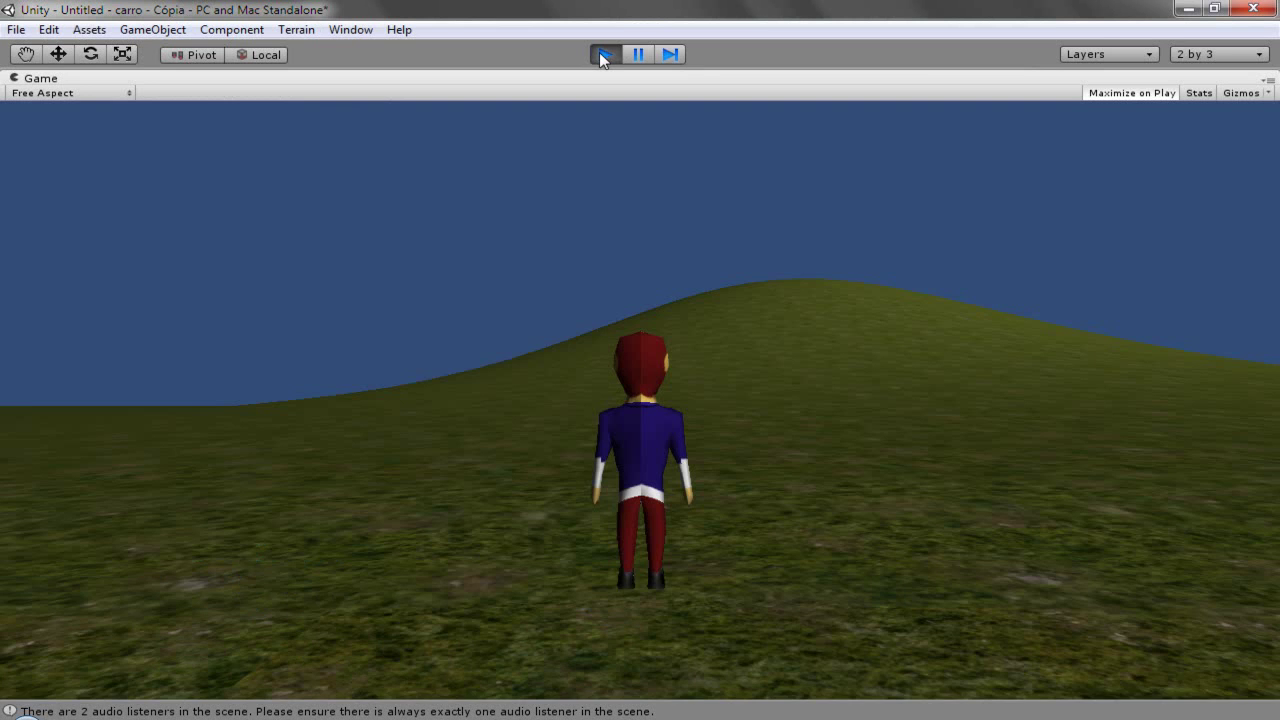
click(601, 55)
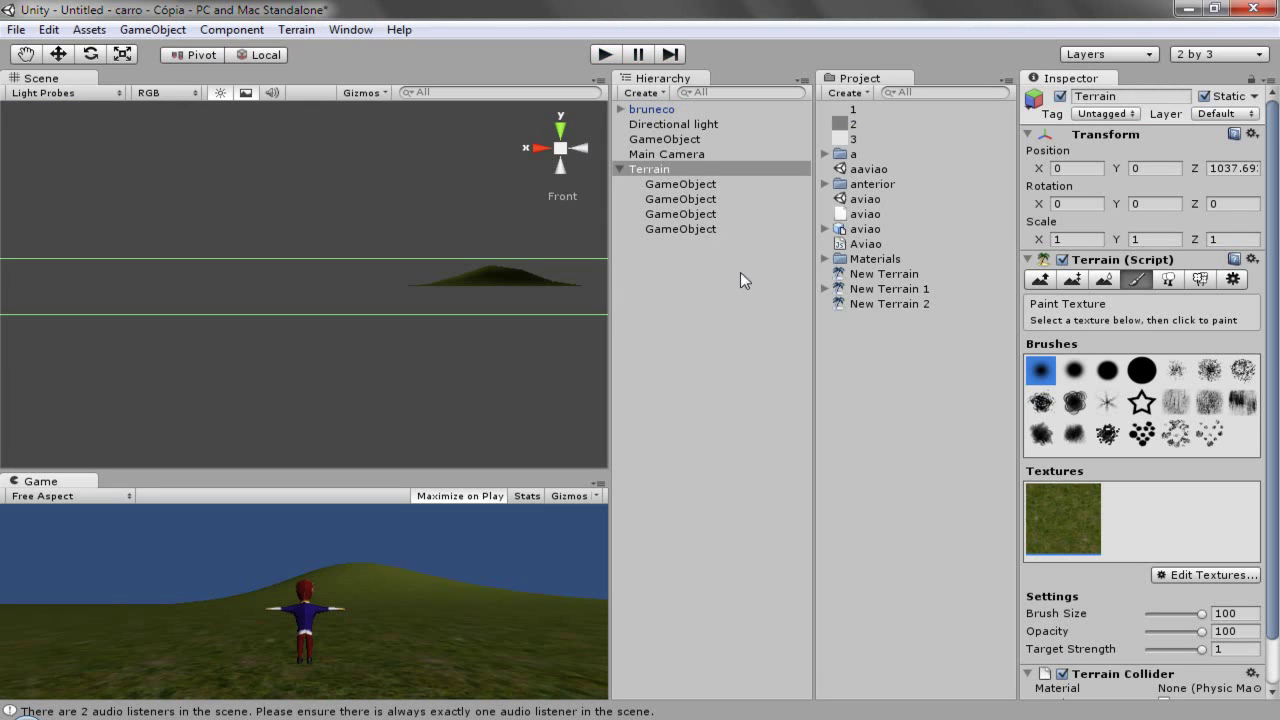
click(676, 141)
drag(676, 144, 674, 170)
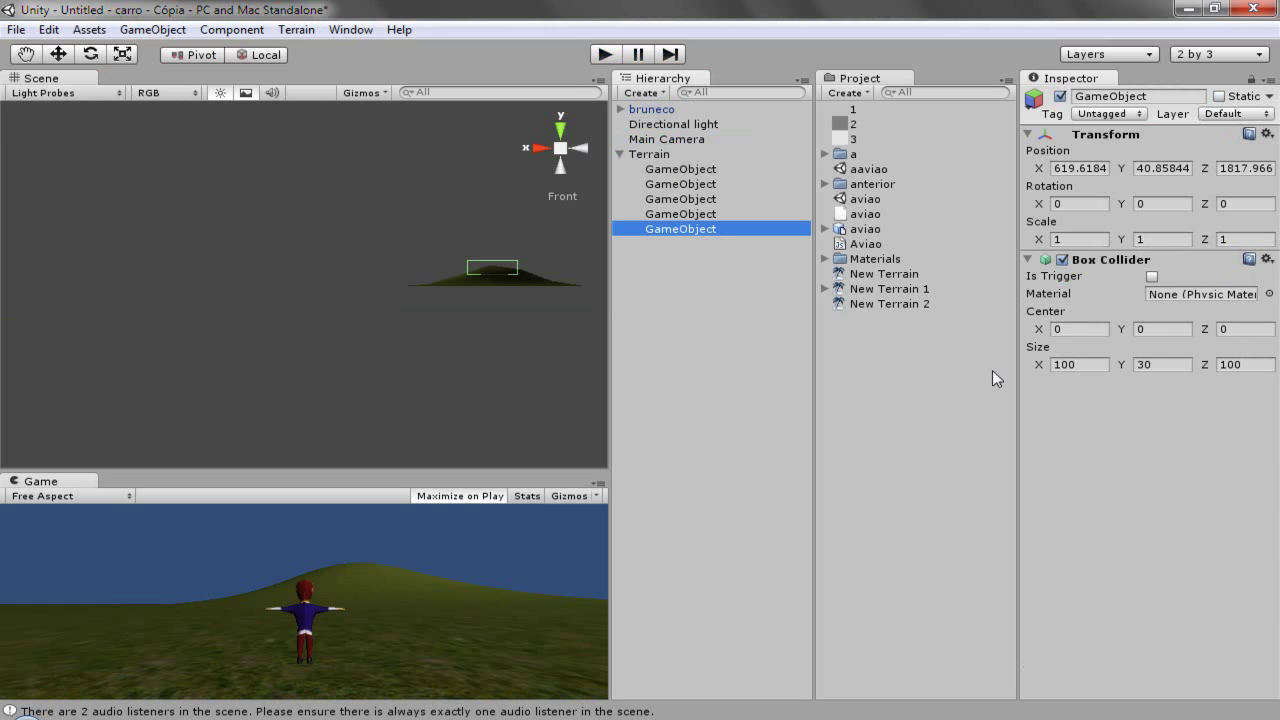
Set the Scene gizmo to an angled perspective view and start Play again.
click(562, 133)
click(562, 150)
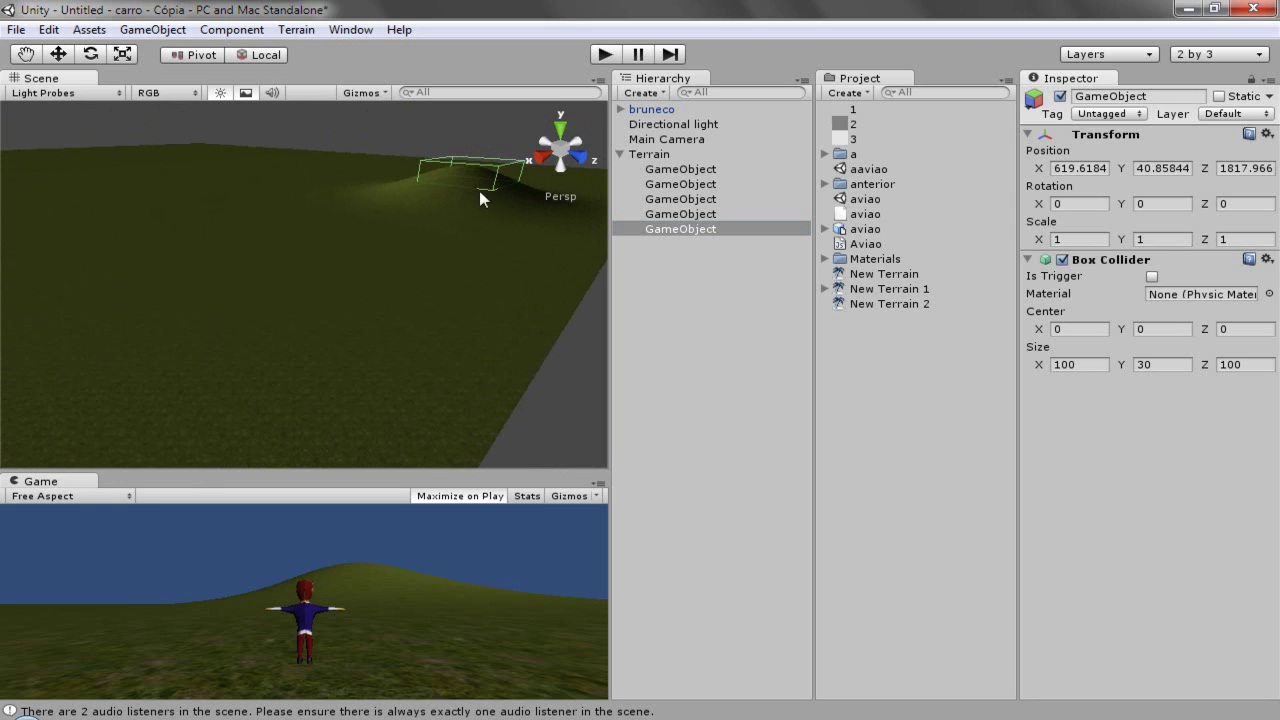
click(318, 610)
click(601, 55)
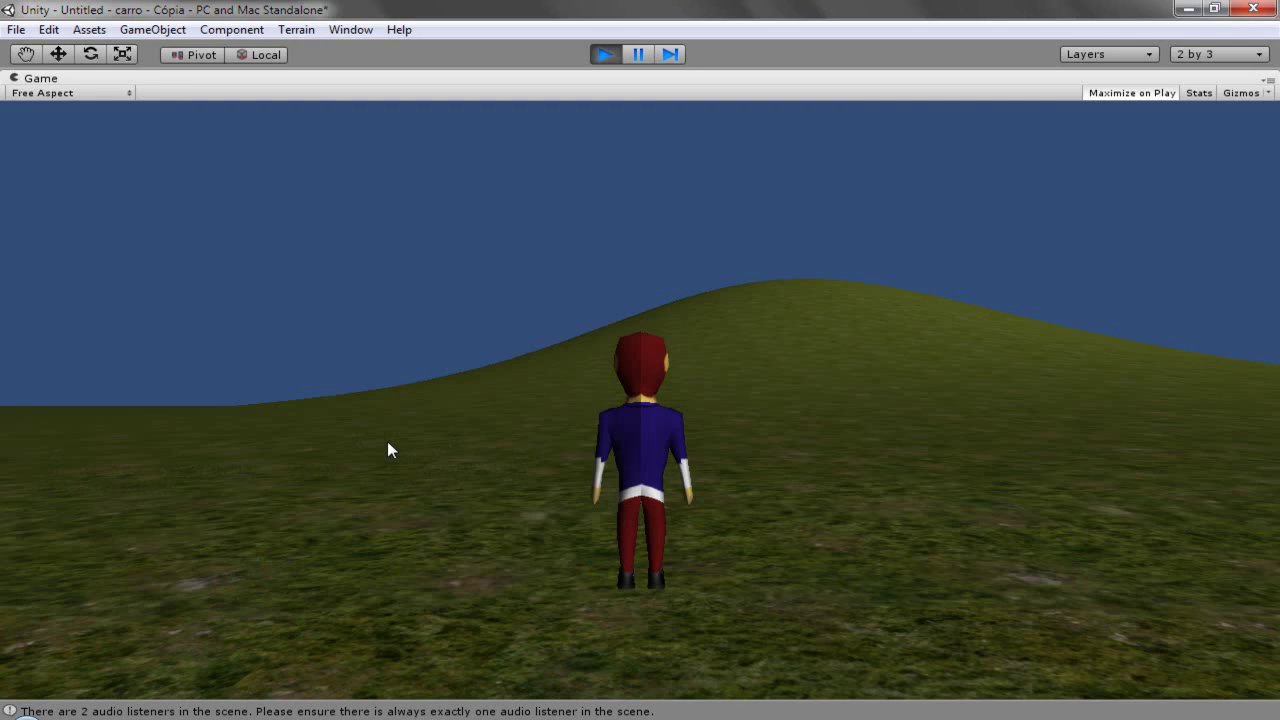
Hold W to walk the character onto the grassy hill, then stop Play.
key(w)
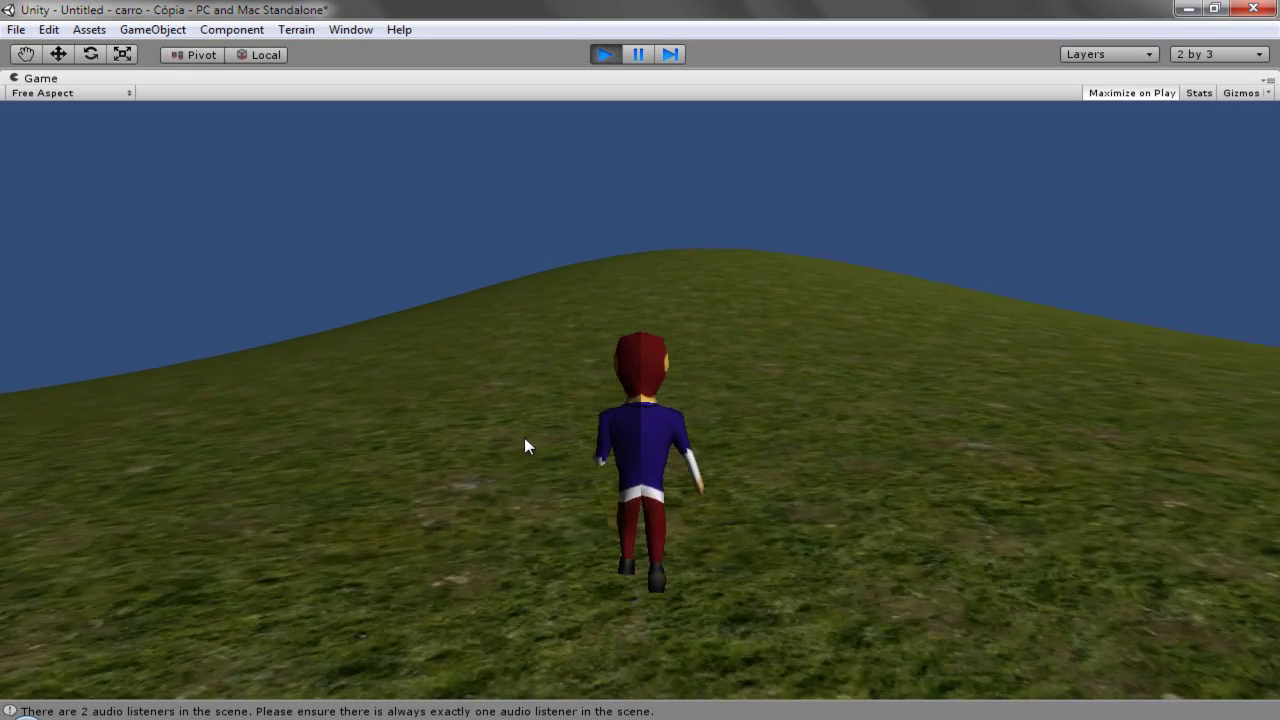
key(w)
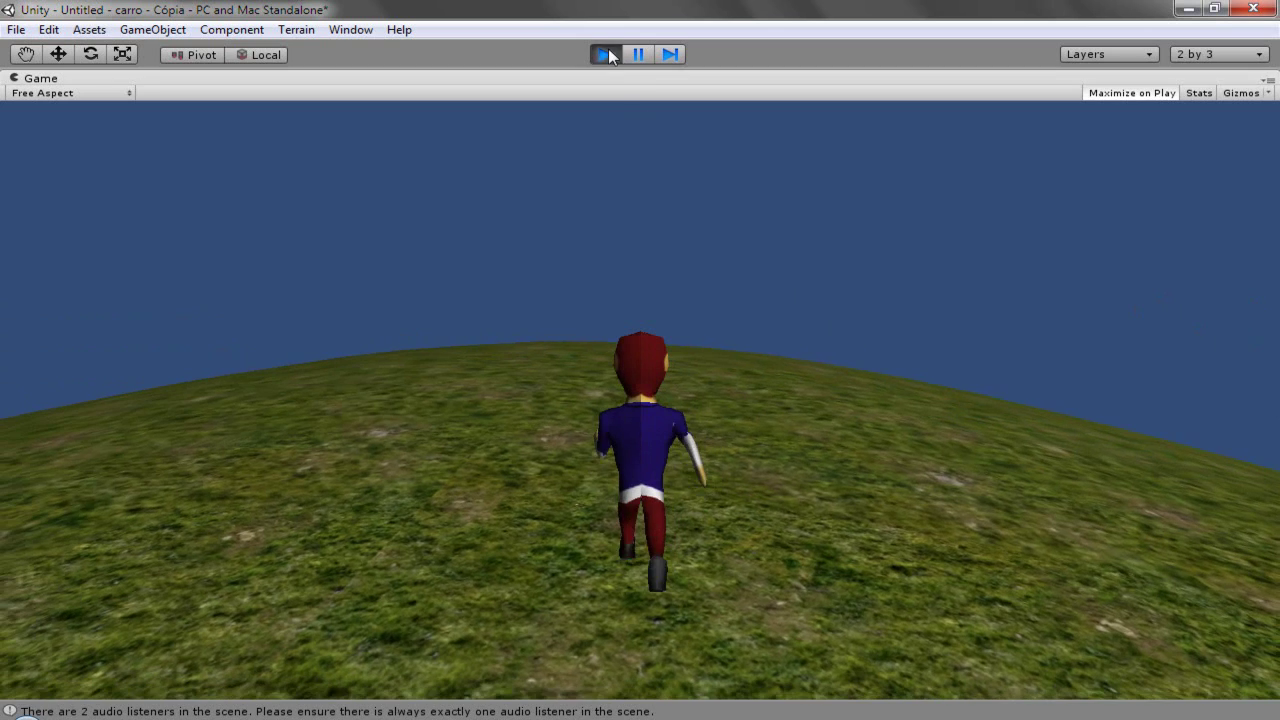
click(606, 54)
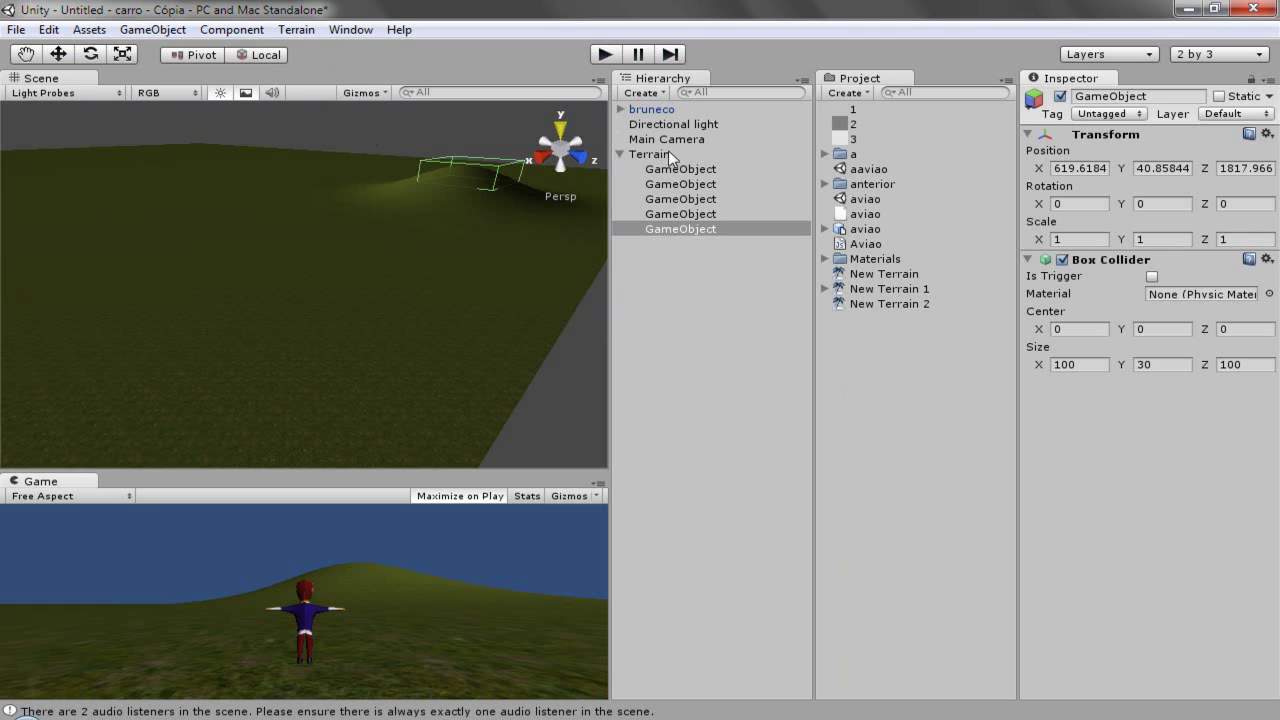
Enlarge the Box Collider size to 200, 100, 200 and start Play.
click(1165, 362)
text(50)
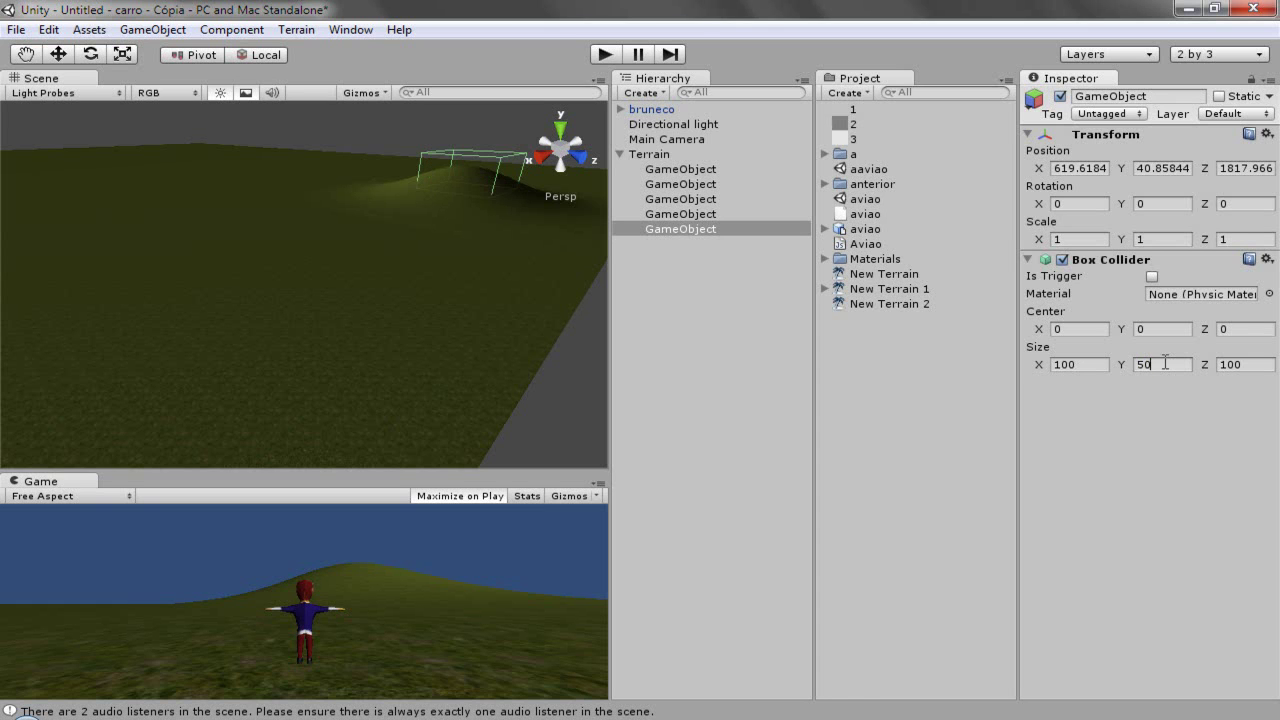
key(BackSpace)
key(BackSpace)
text(100)
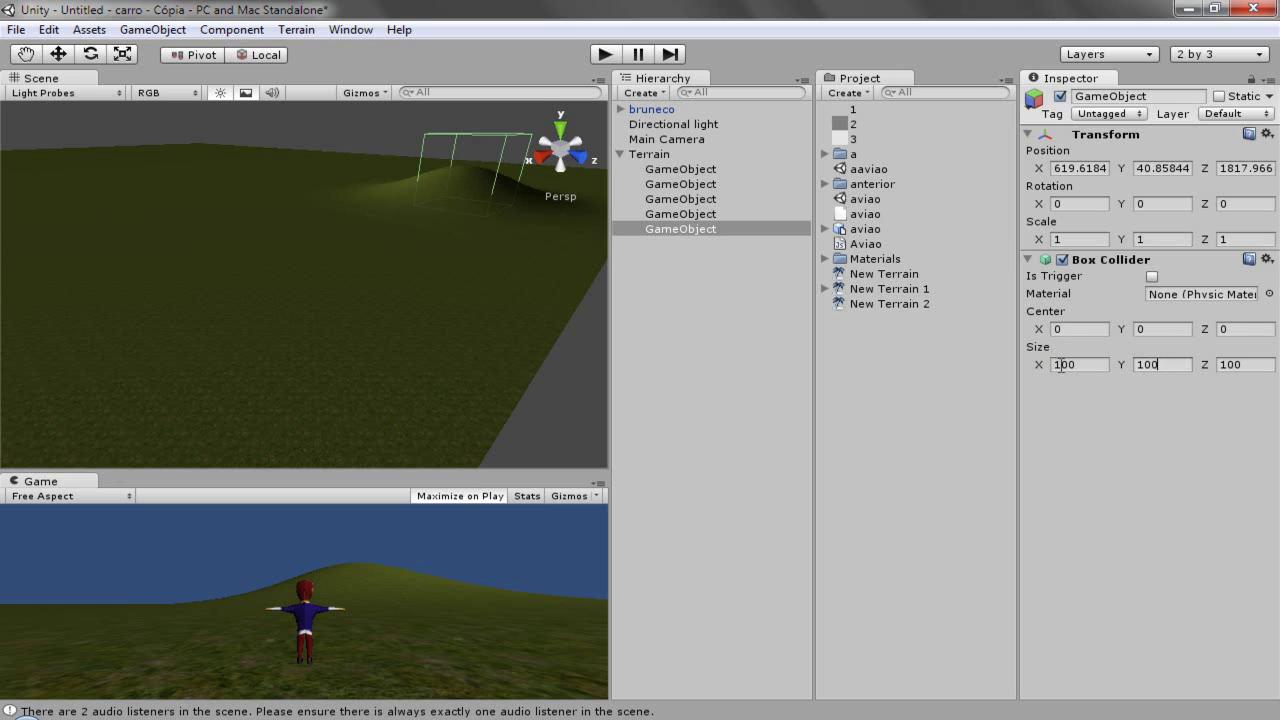
key(BackSpace)
text(2)
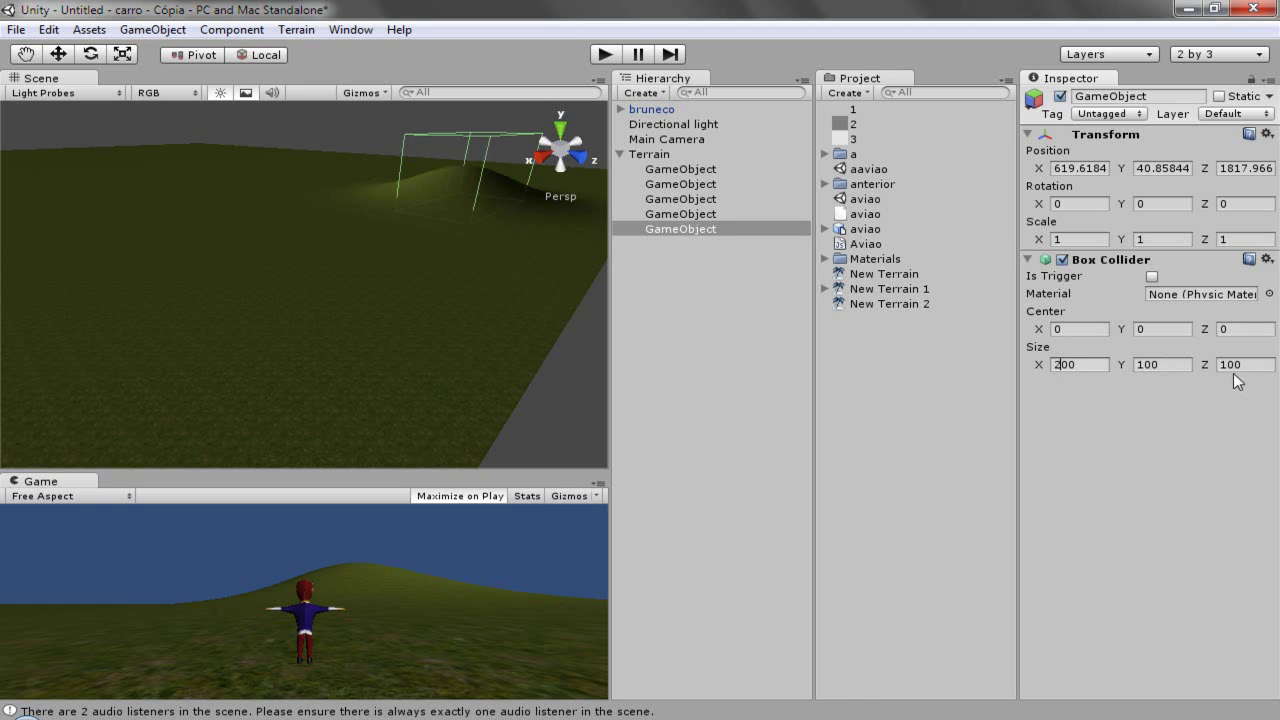
text(2)
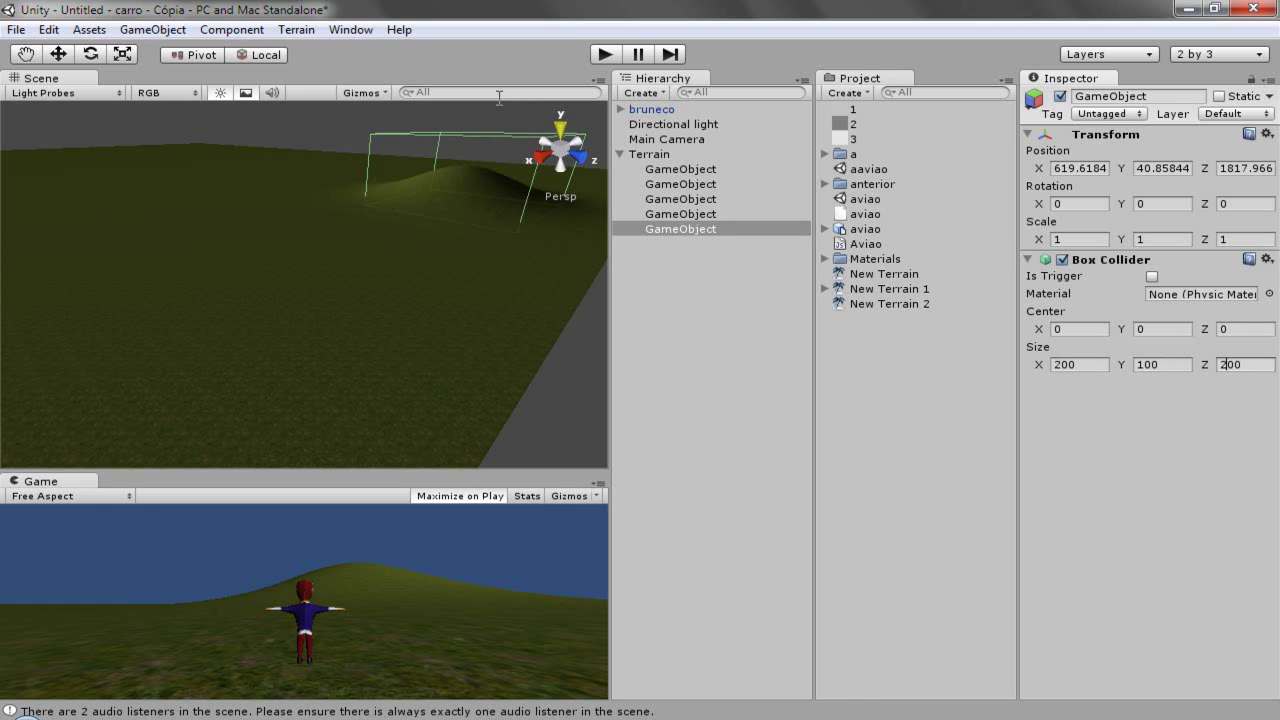
click(604, 54)
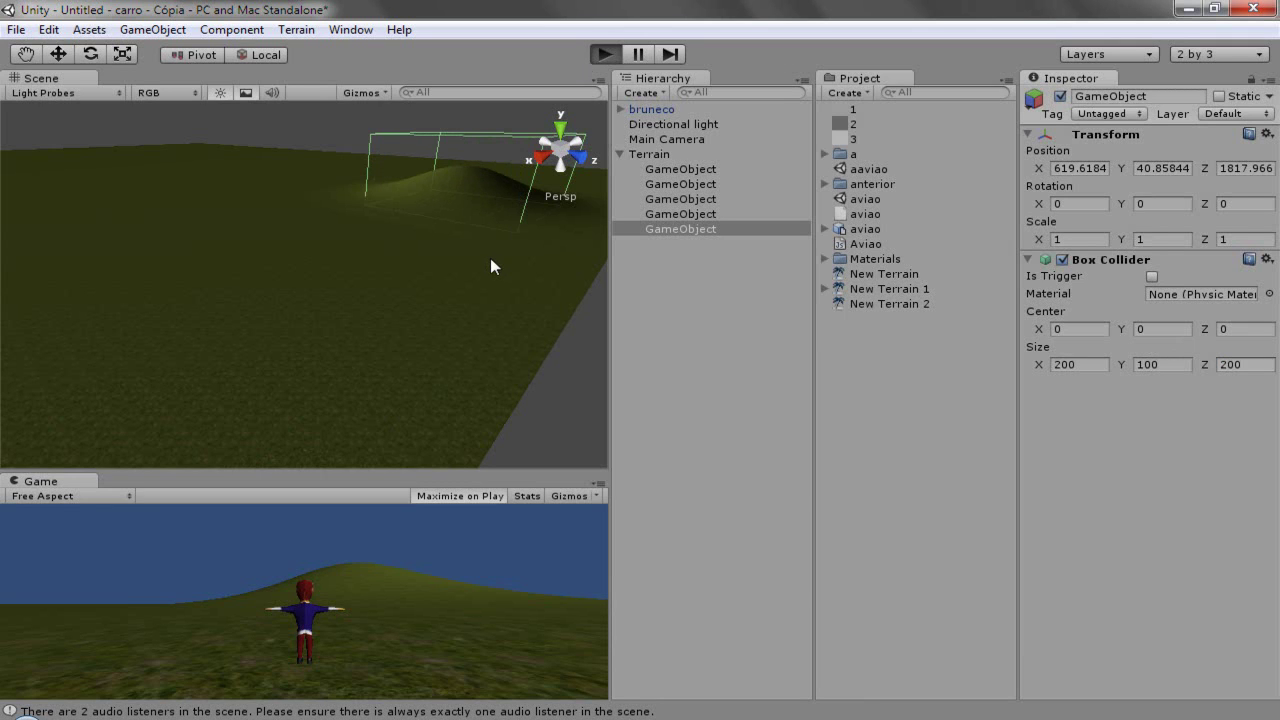
Walk the character up the hill, pause the game and frame bruneco in the Scene view.
key(w)
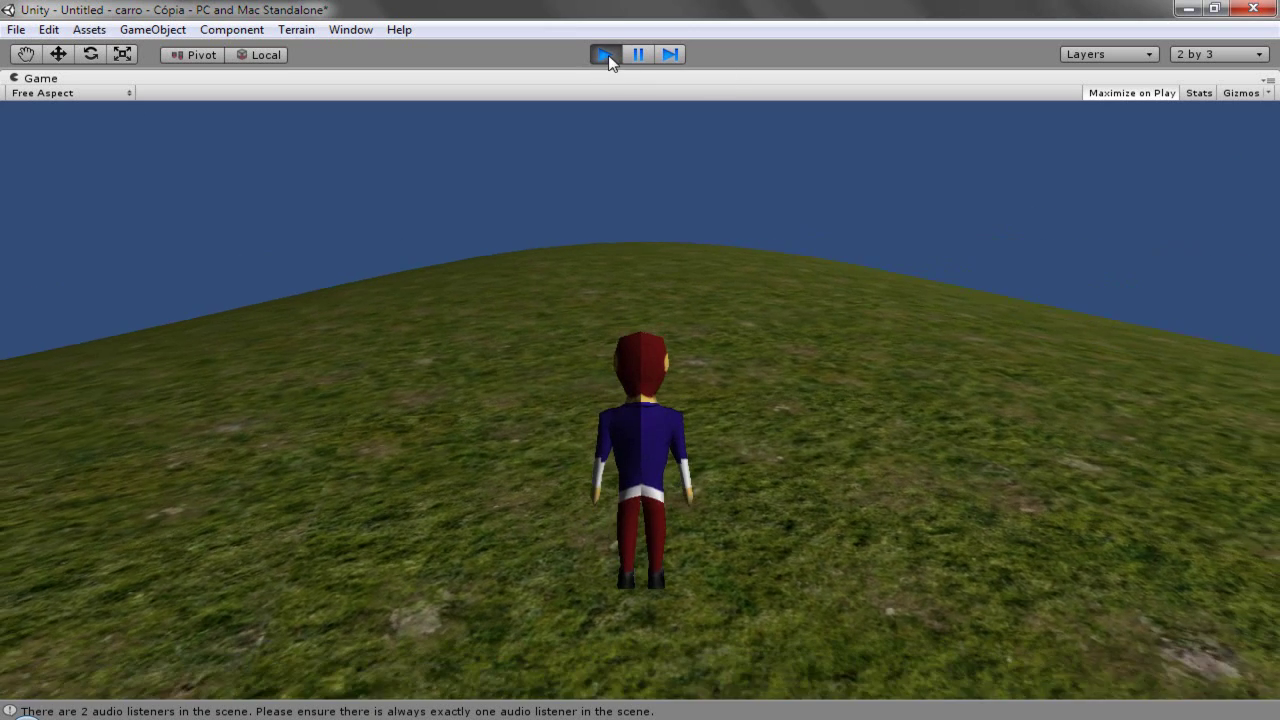
click(643, 52)
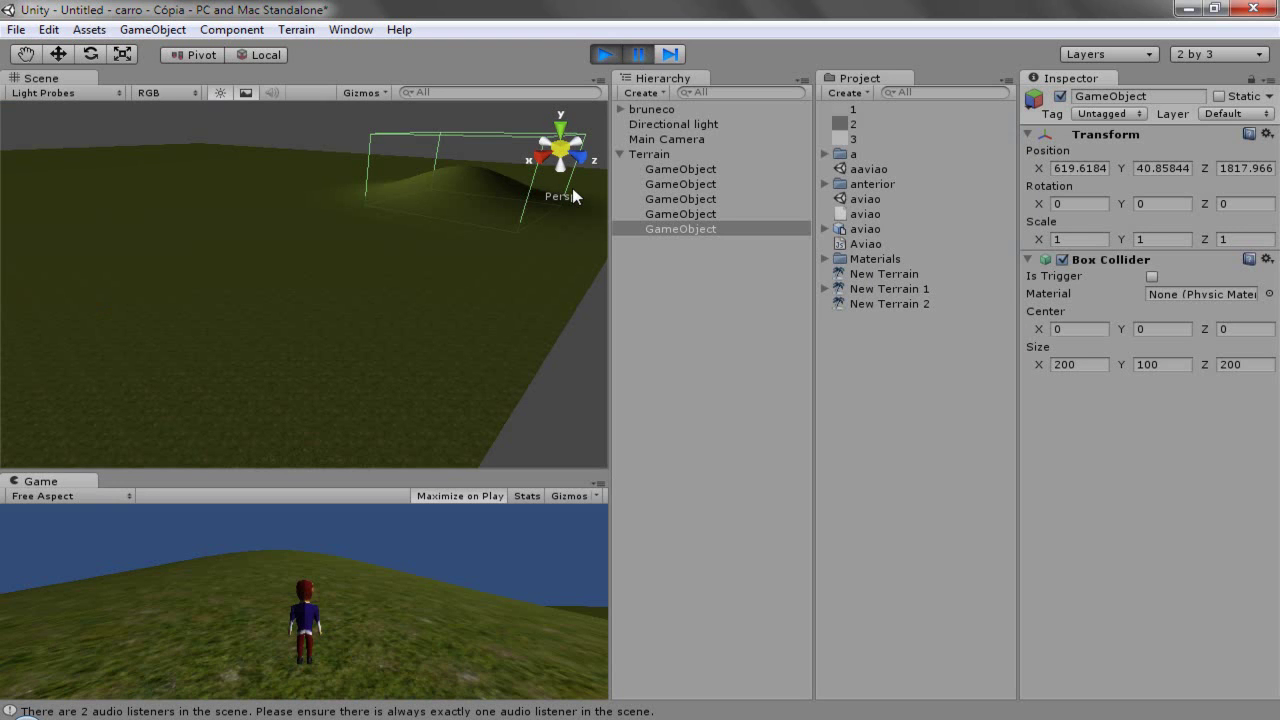
click(652, 109)
key(f)
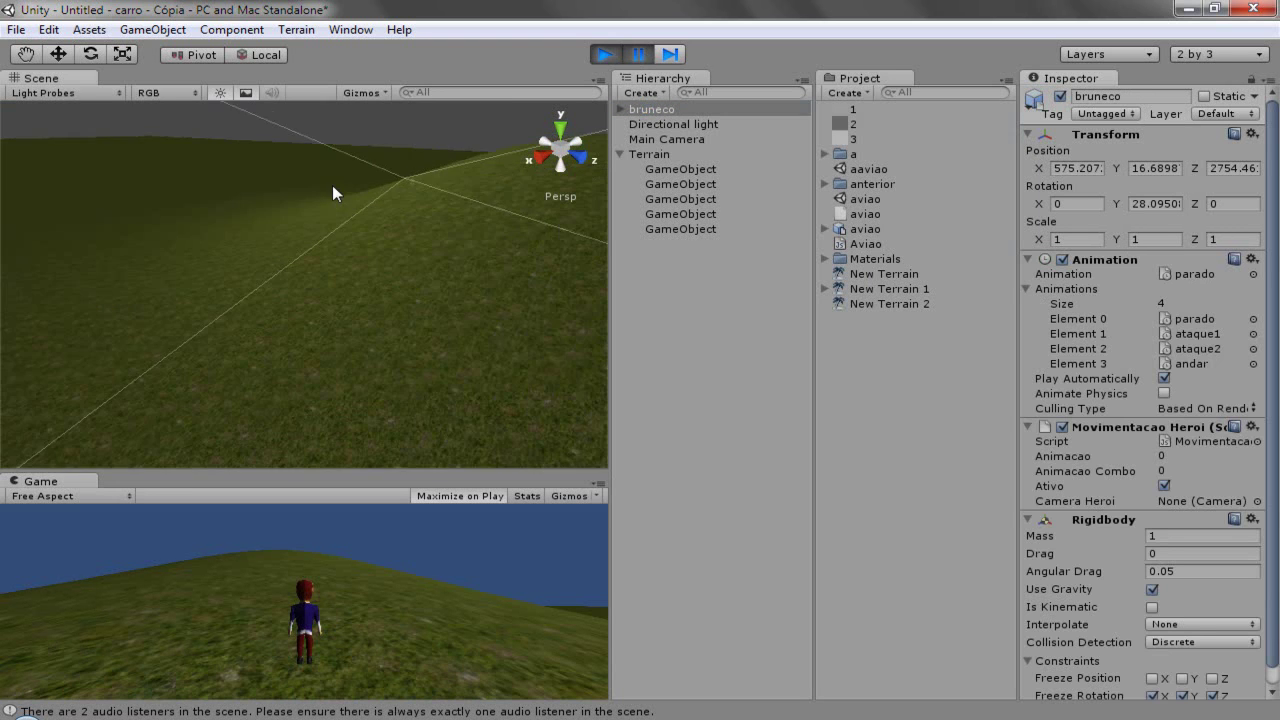
scroll(405, 274, down, 5)
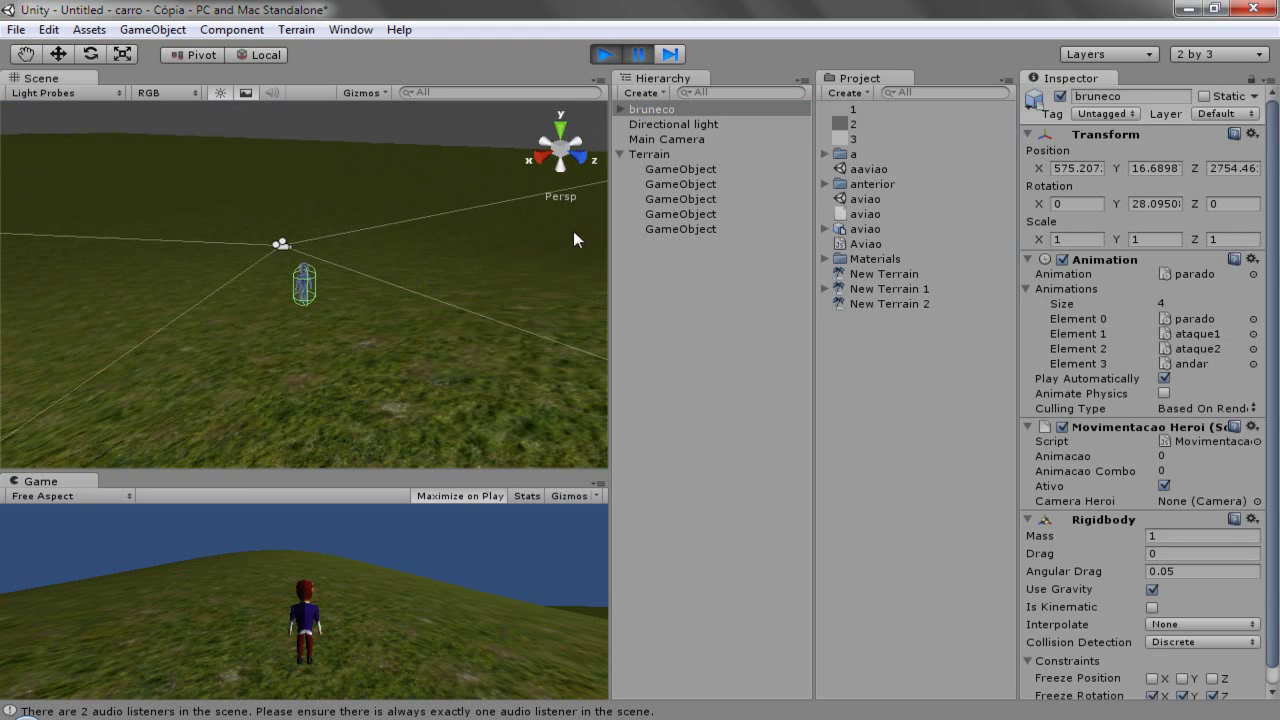
Select and frame each of the five collider GameObjects under Terrain.
click(672, 229)
key(f)
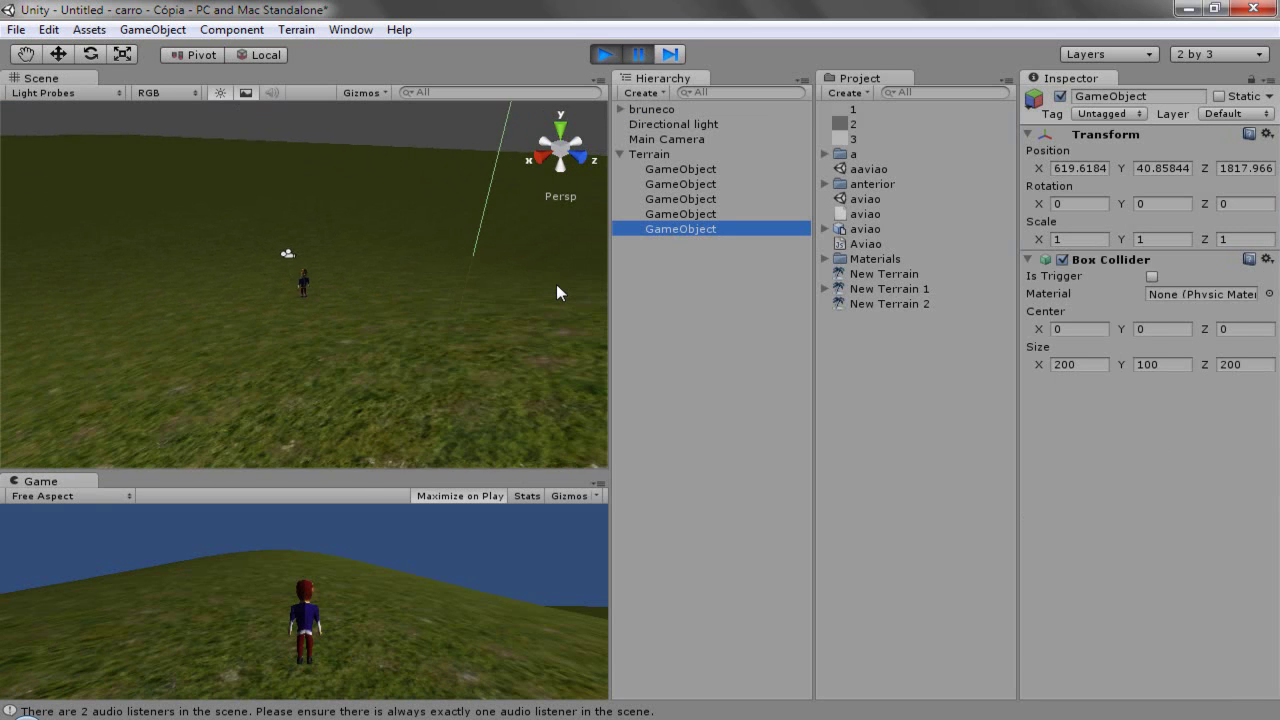
click(692, 214)
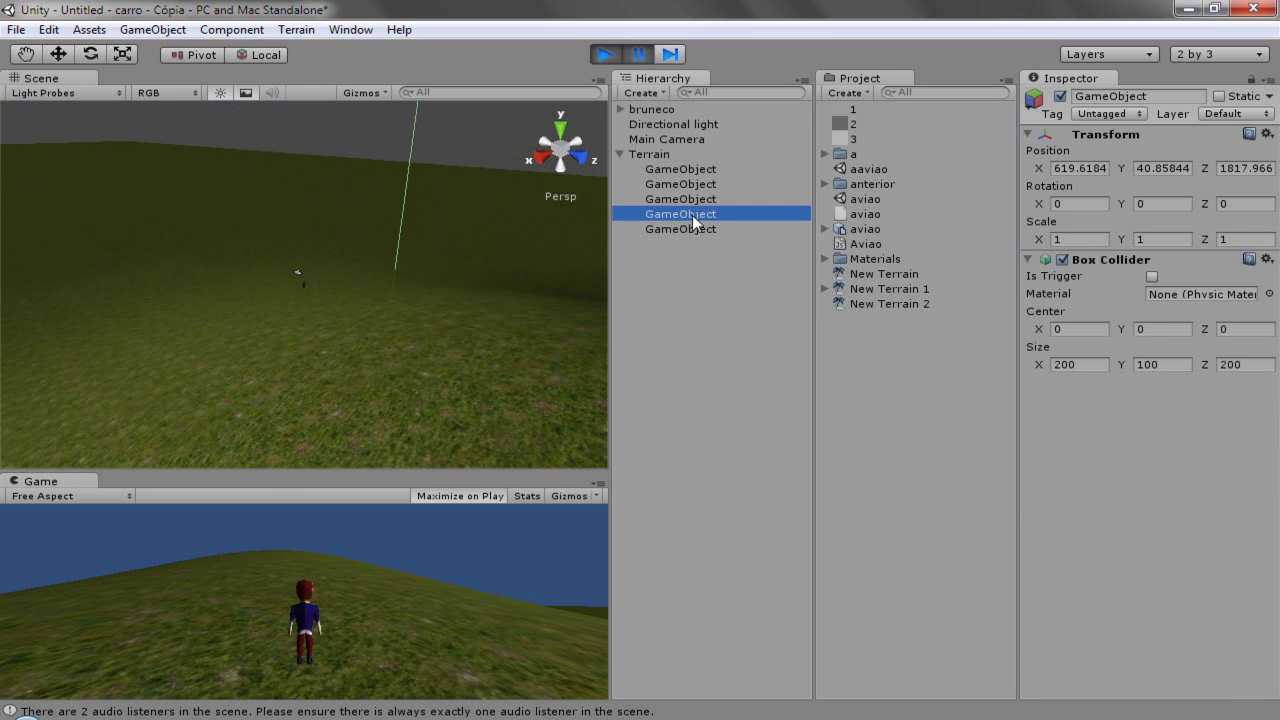
click(692, 199)
click(691, 184)
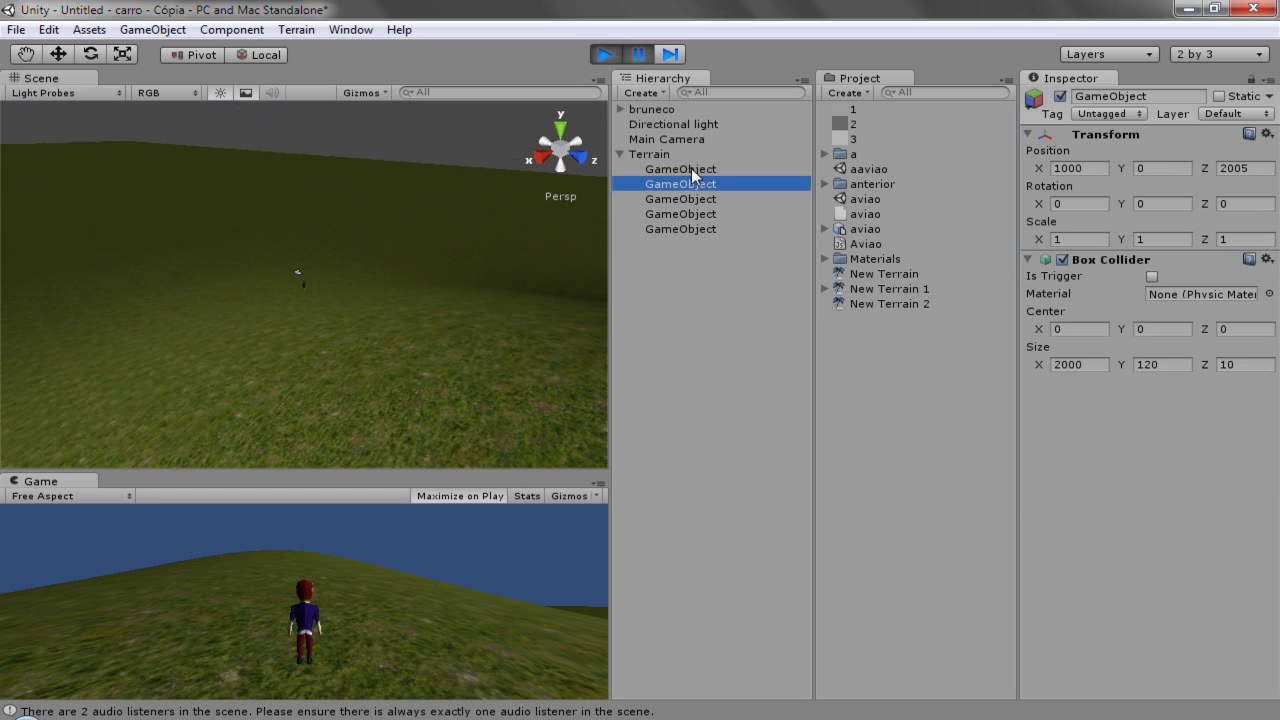
click(691, 169)
double_click(676, 230)
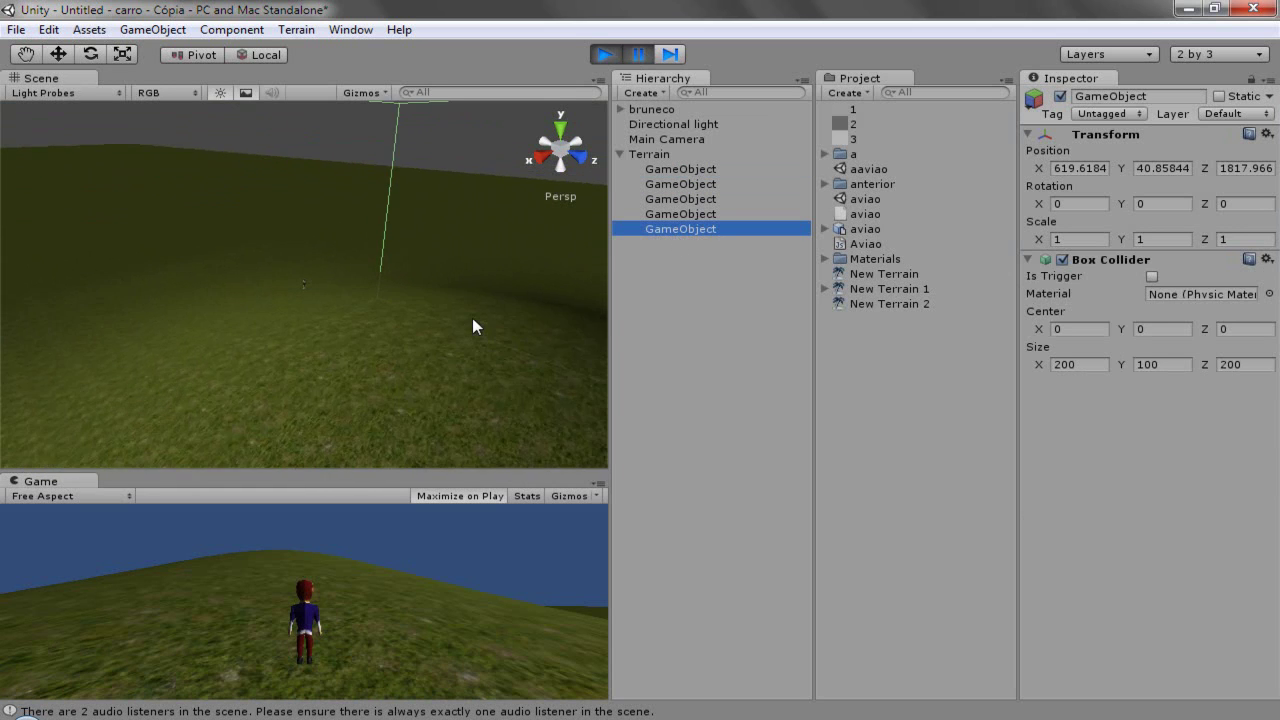
Switch the Scene to Top view and resume the game.
click(558, 127)
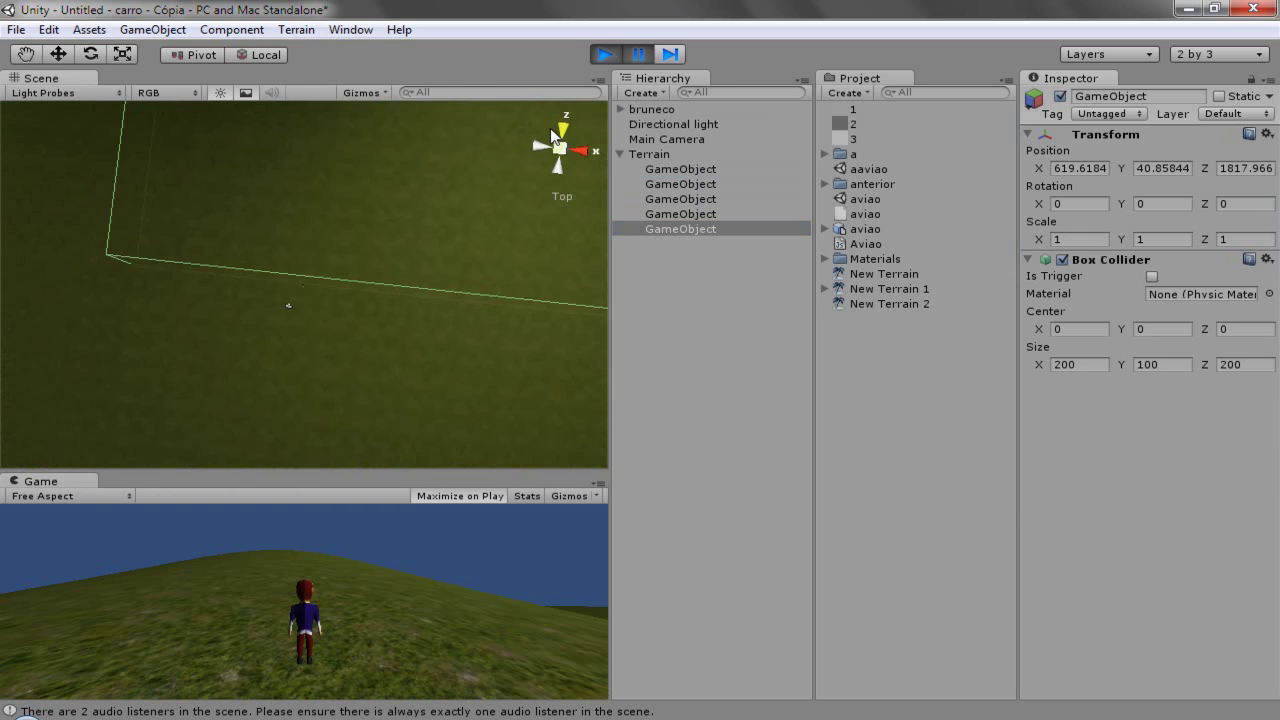
click(457, 498)
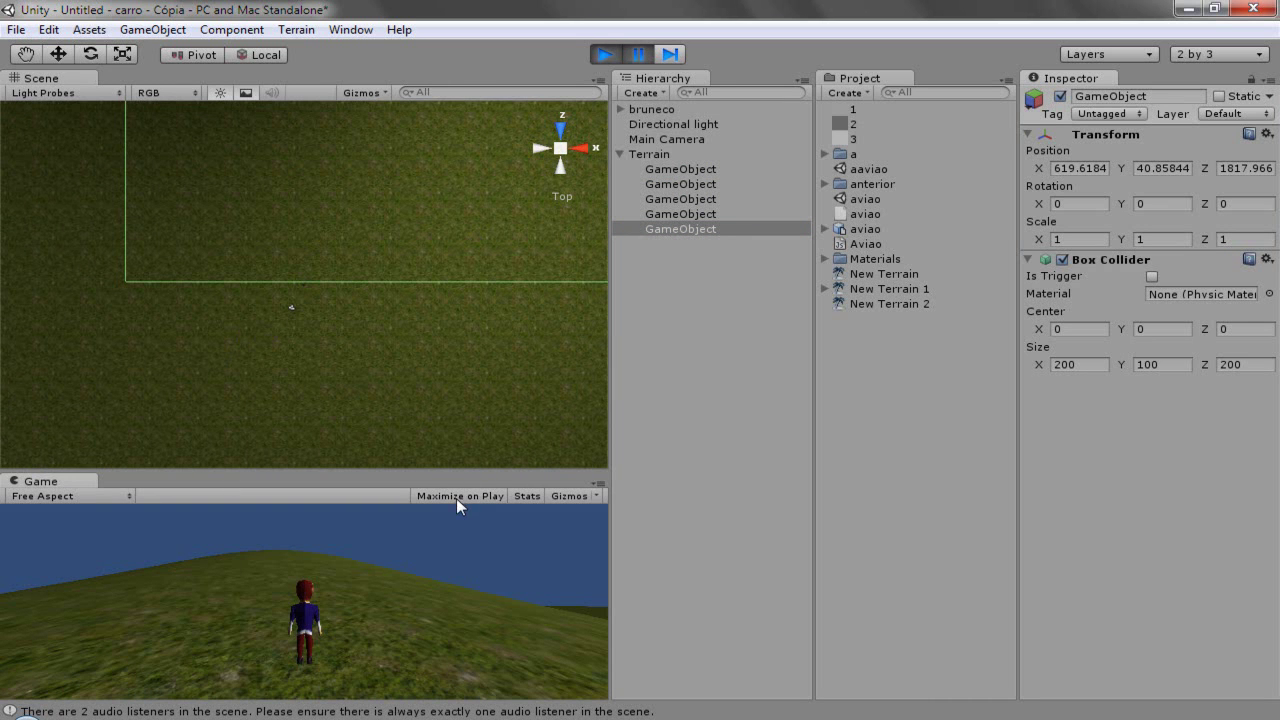
click(641, 57)
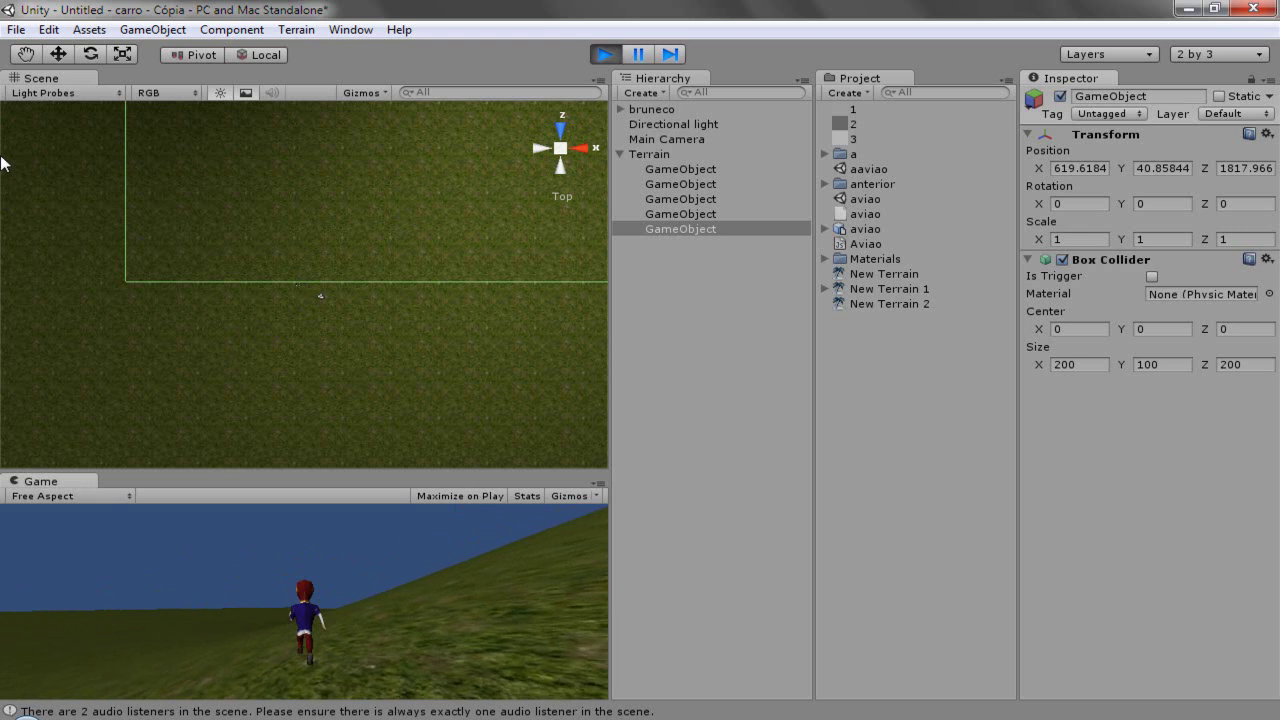
scroll(380, 275, down, 1)
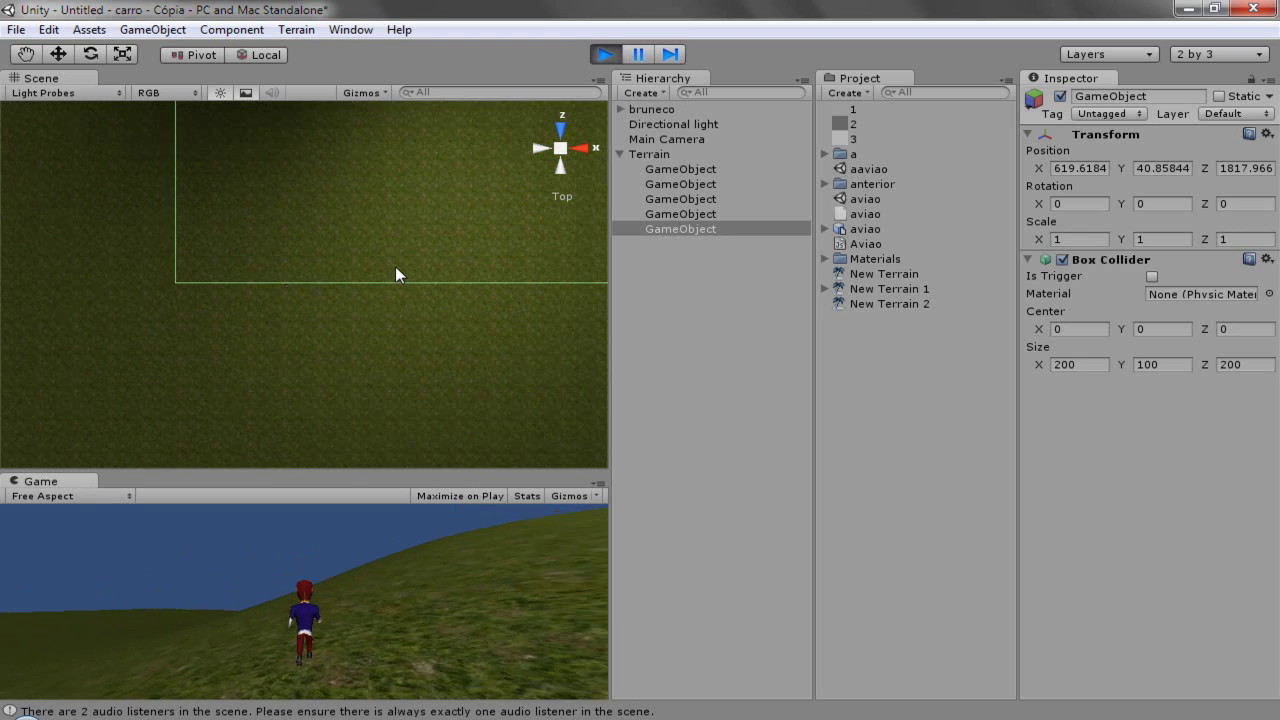
scroll(396, 266, down, 1)
scroll(405, 268, down, 1)
scroll(420, 270, down, 2)
scroll(400, 250, down, 1)
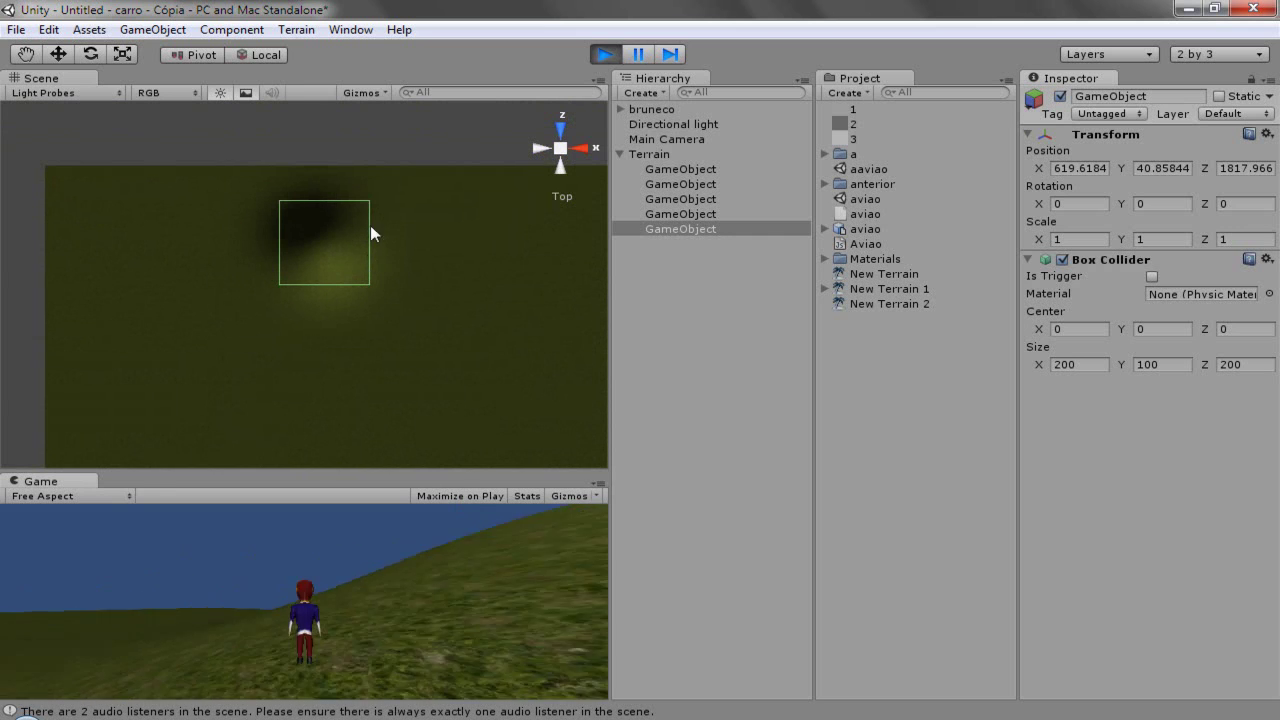
Exit Play mode so the character returns to its start before the grassy hill.
click(610, 53)
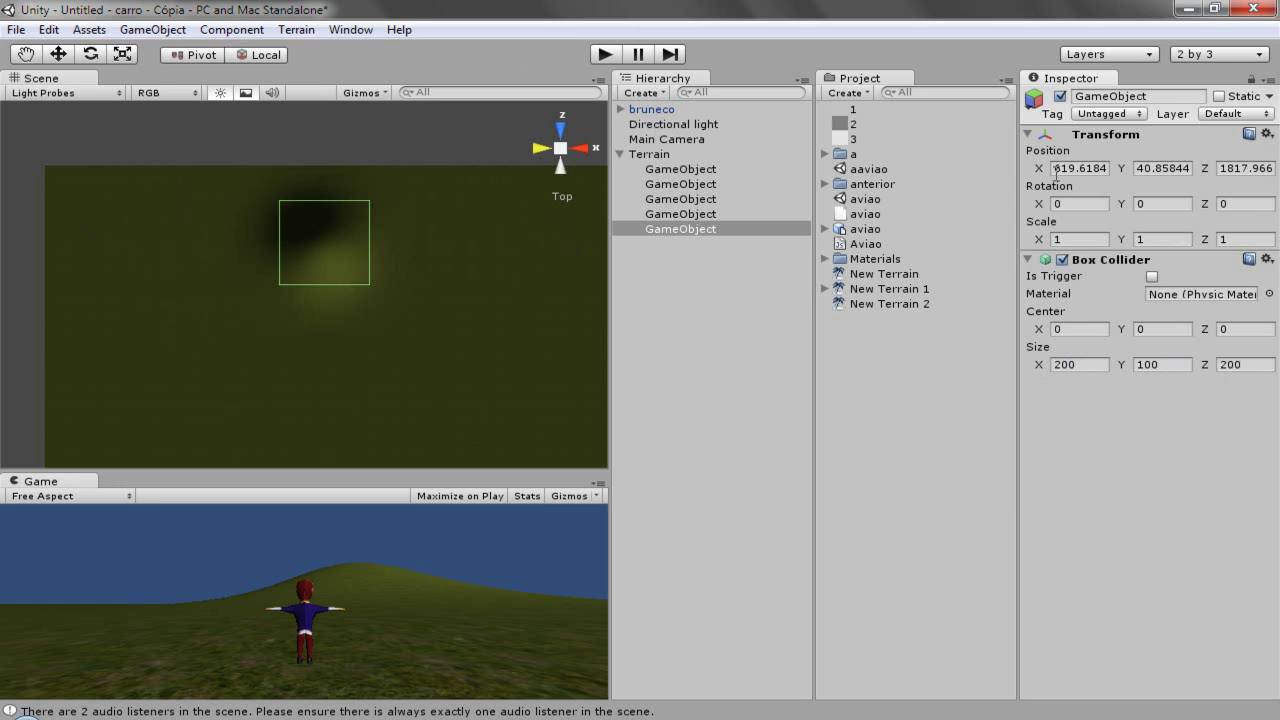
Close the terrain commands, clear the selection and scroll down to the Terrain's child objects.
click(298, 30)
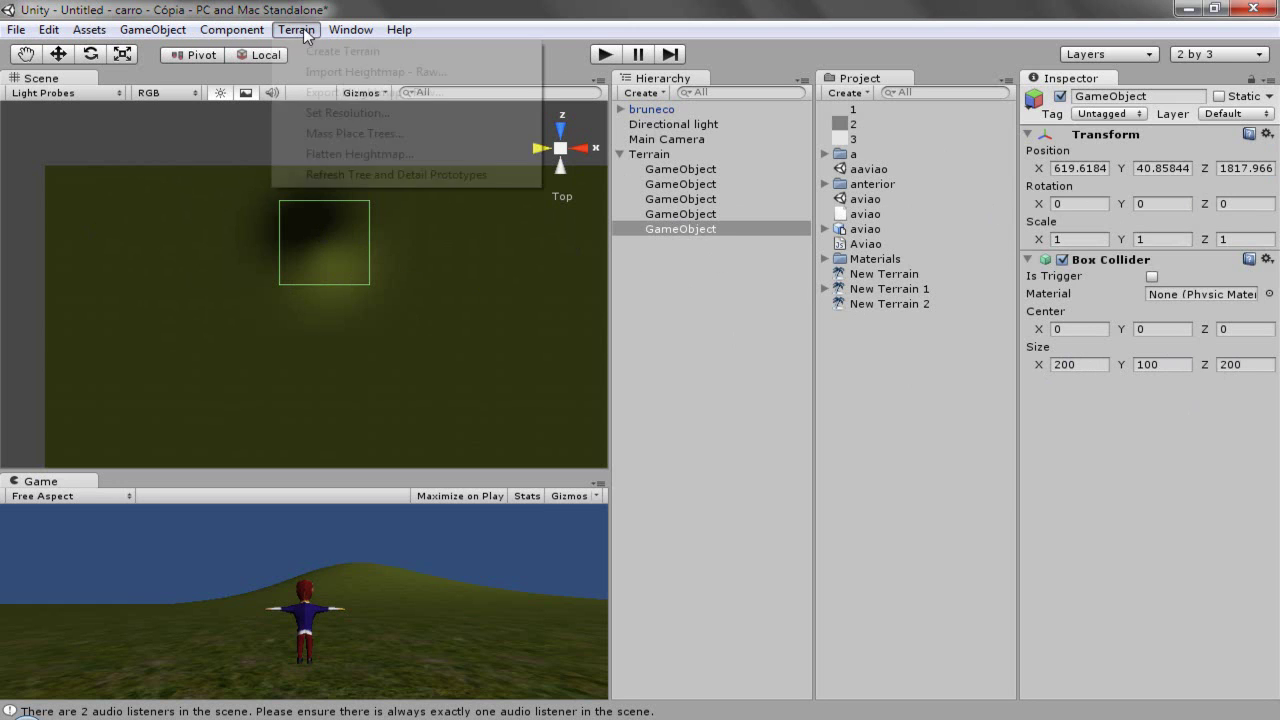
click(742, 428)
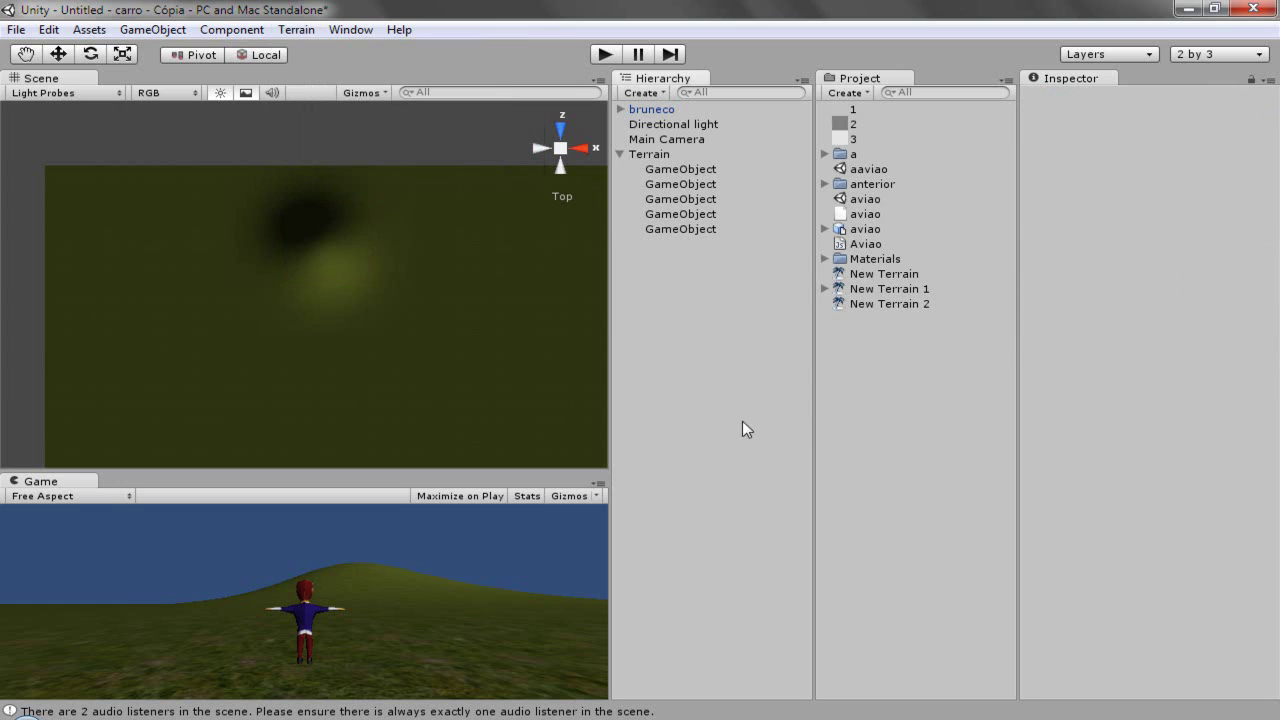
scroll(356, 284, down, 2)
scroll(356, 284, down, 3)
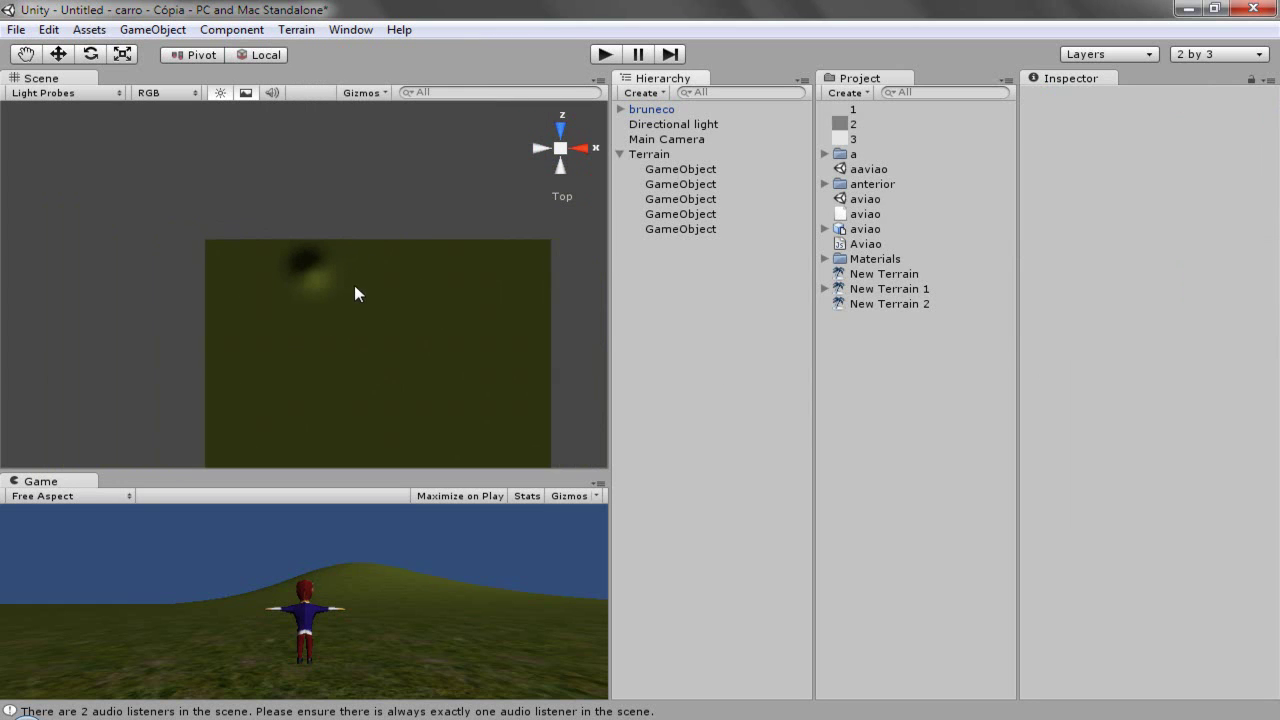
scroll(380, 265, down, 3)
scroll(379, 373, down, 2)
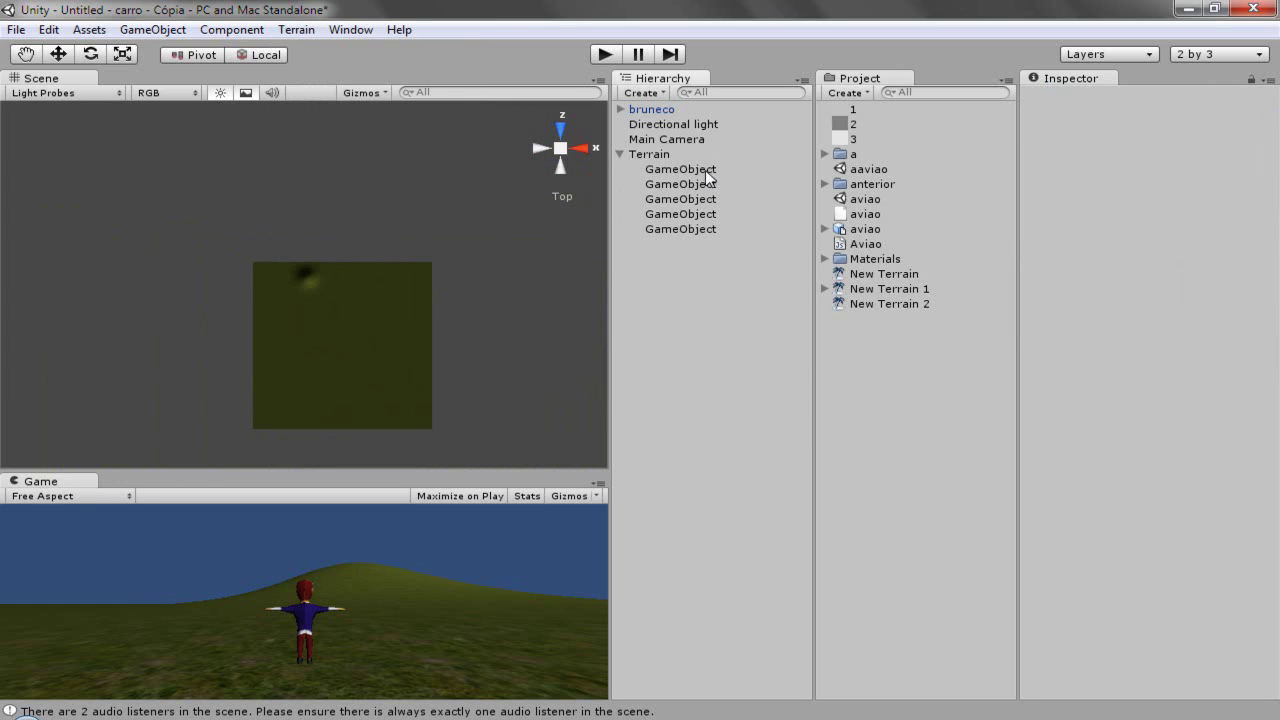
Select all five collider GameObjects under Terrain, then select Terrain and switch to Front view.
drag(707, 172, 705, 172)
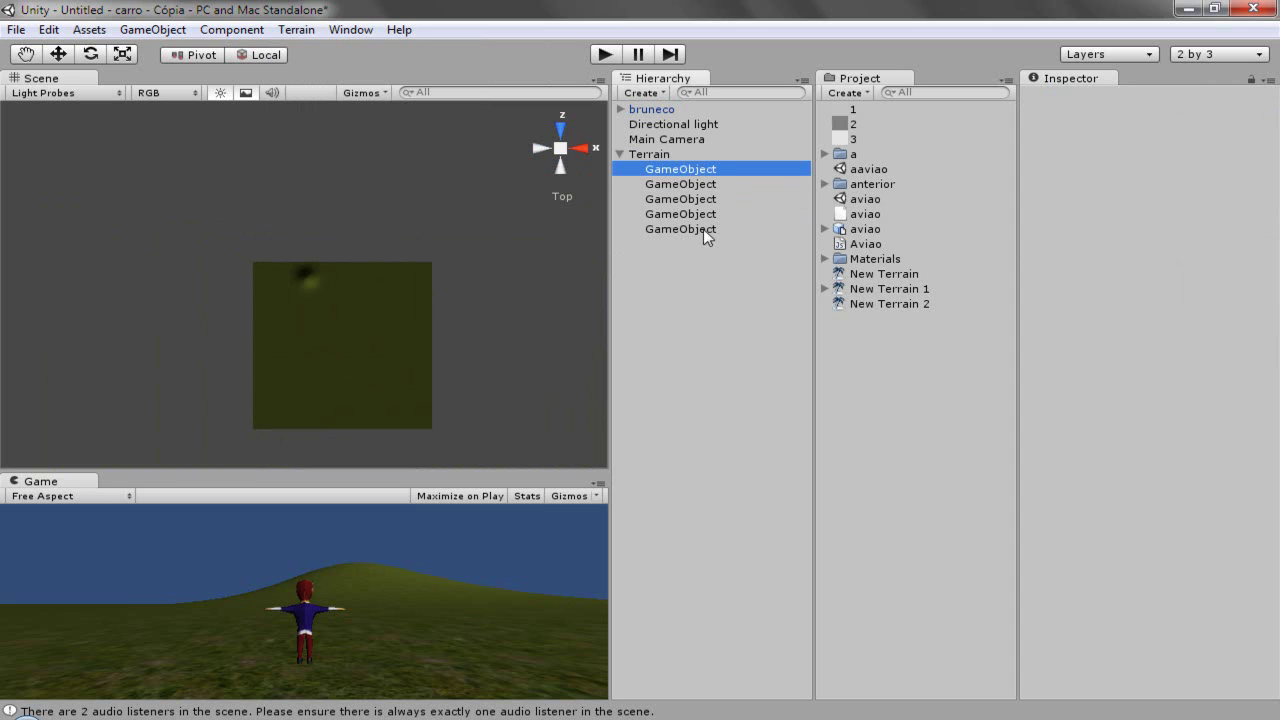
click(703, 229)
ctrl+click(703, 185)
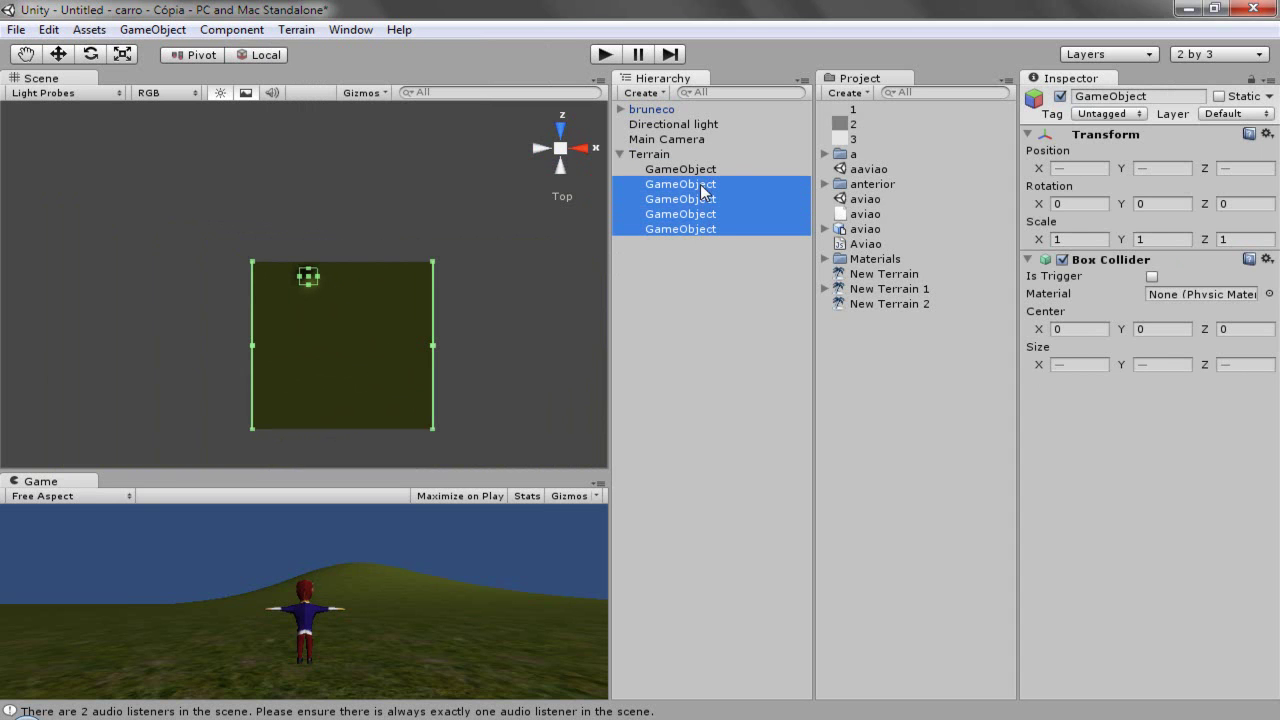
ctrl+click(703, 170)
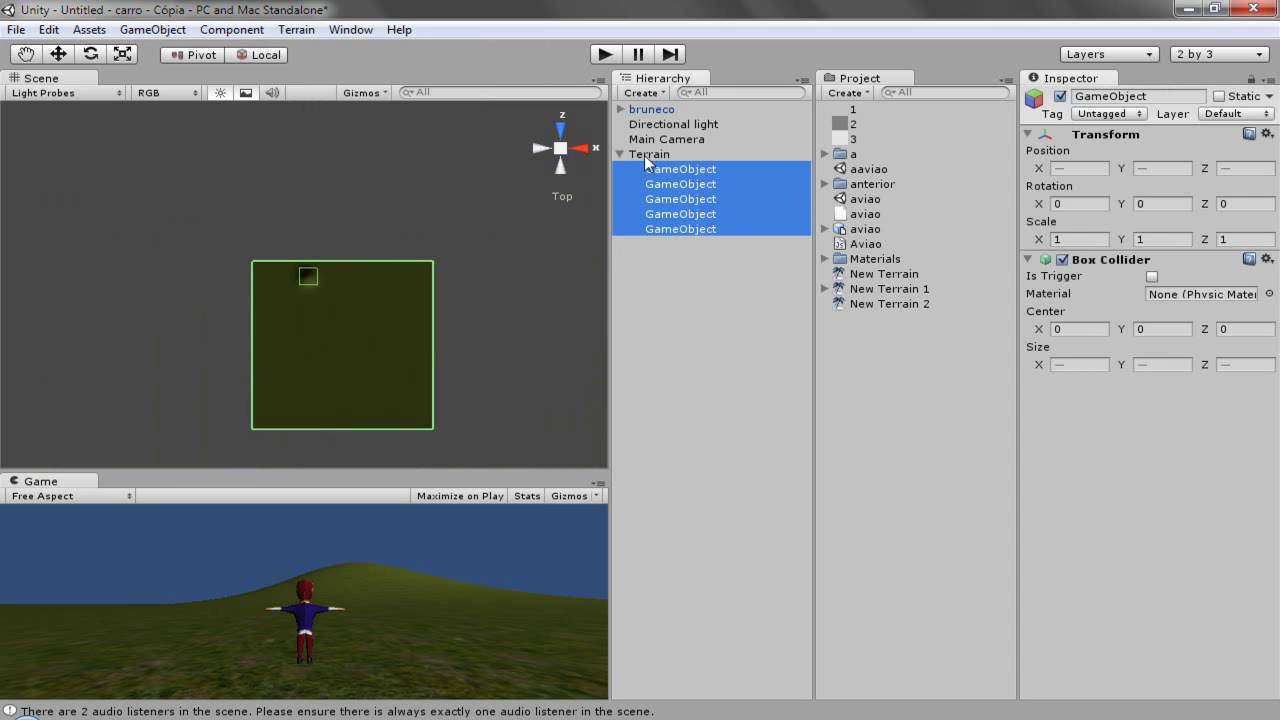
click(644, 155)
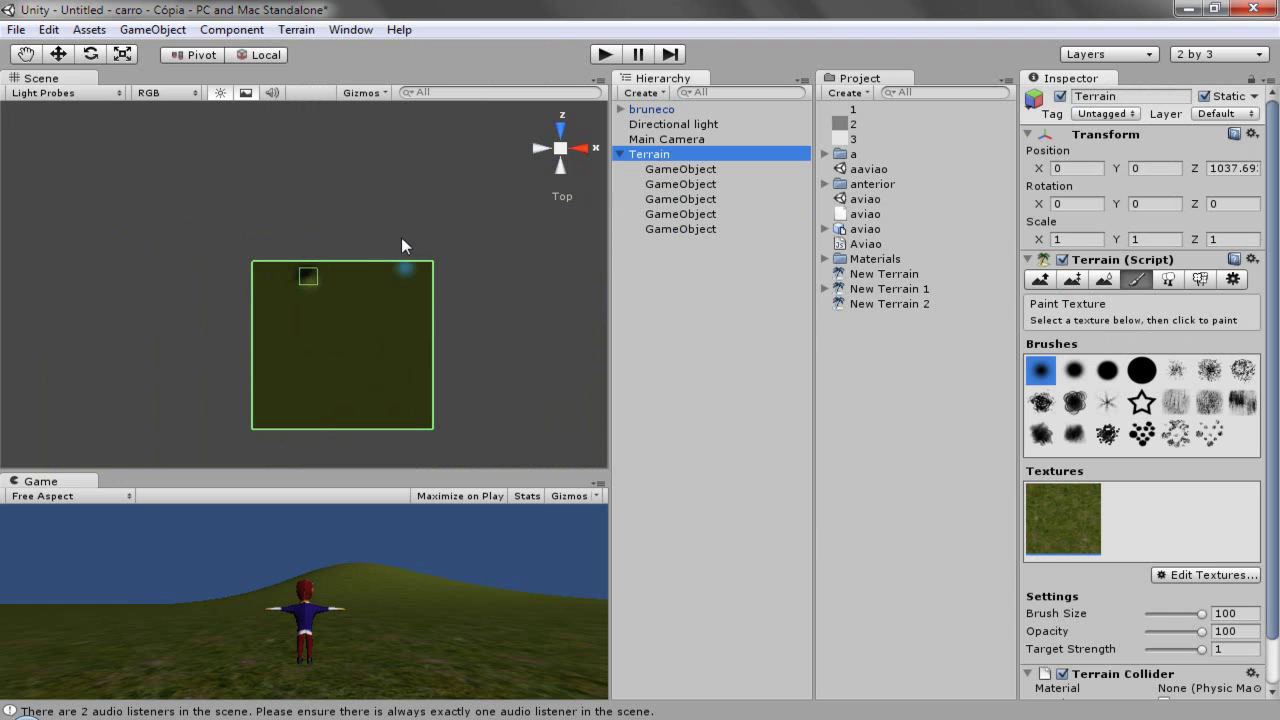
click(551, 162)
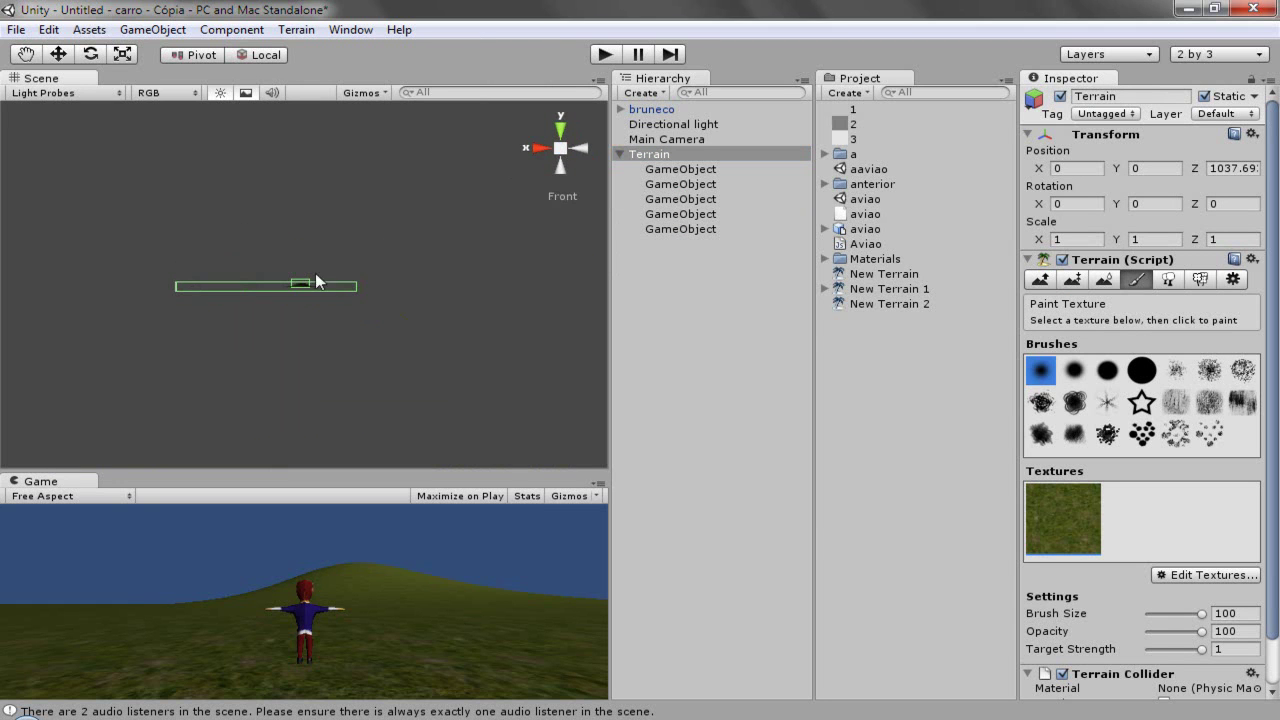
Frame bruneco in Top view and compare its position with the Terrain's collider objects.
click(665, 110)
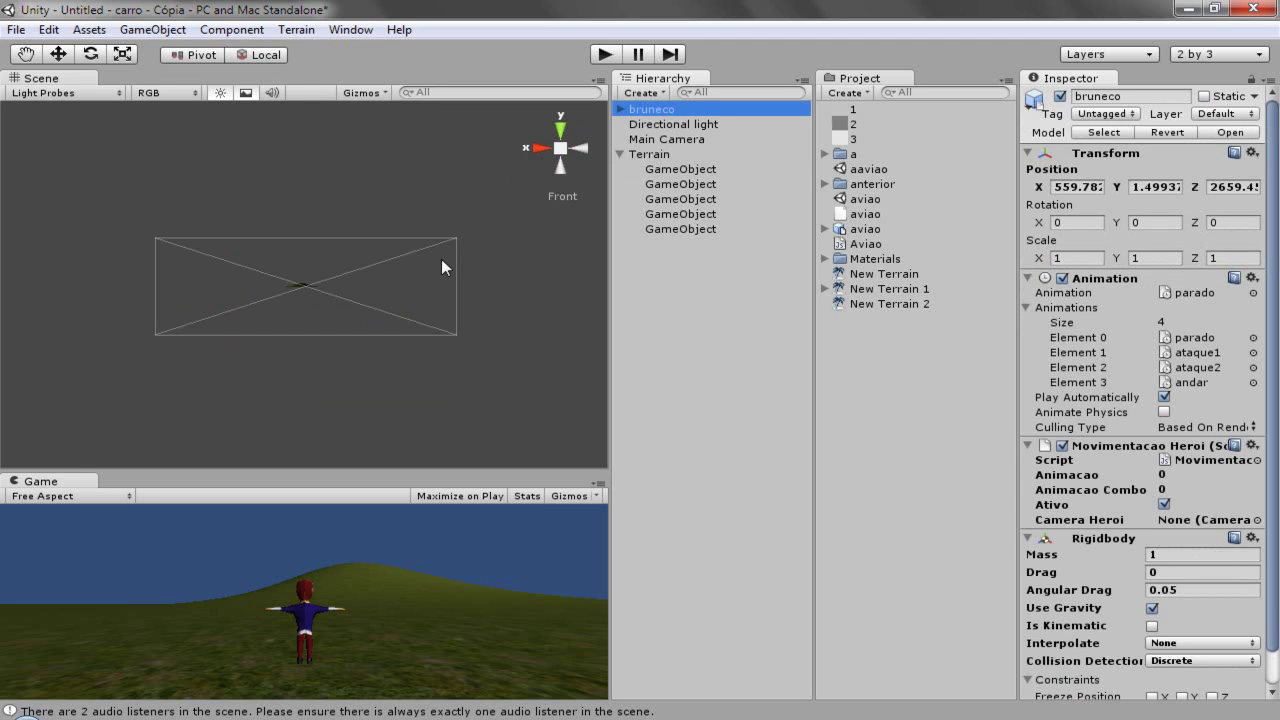
click(295, 293)
key(f)
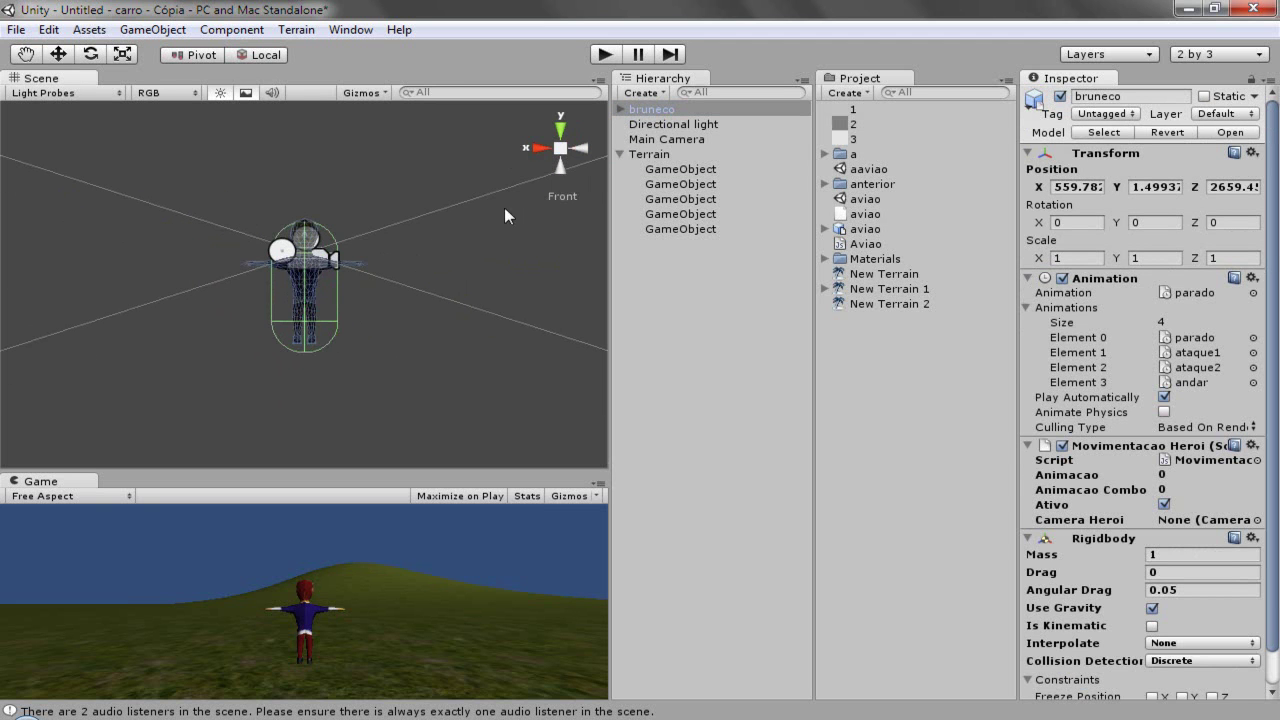
click(562, 130)
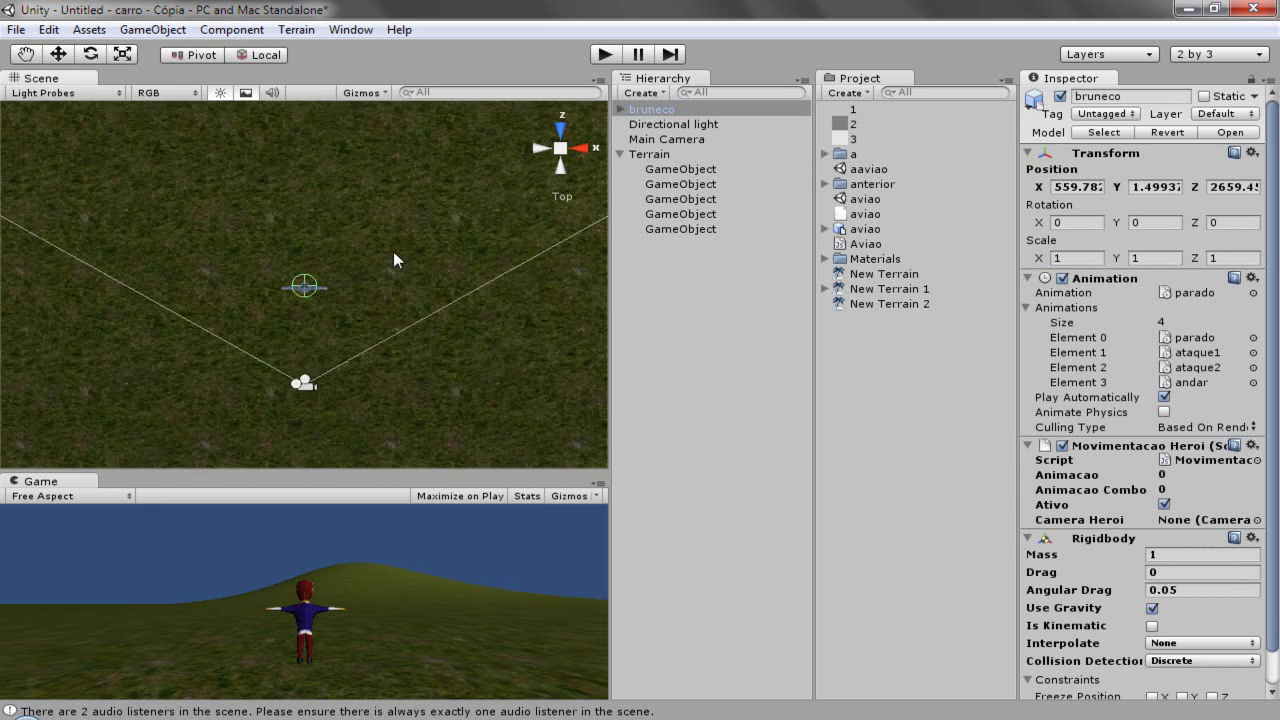
ctrl+click(680, 184)
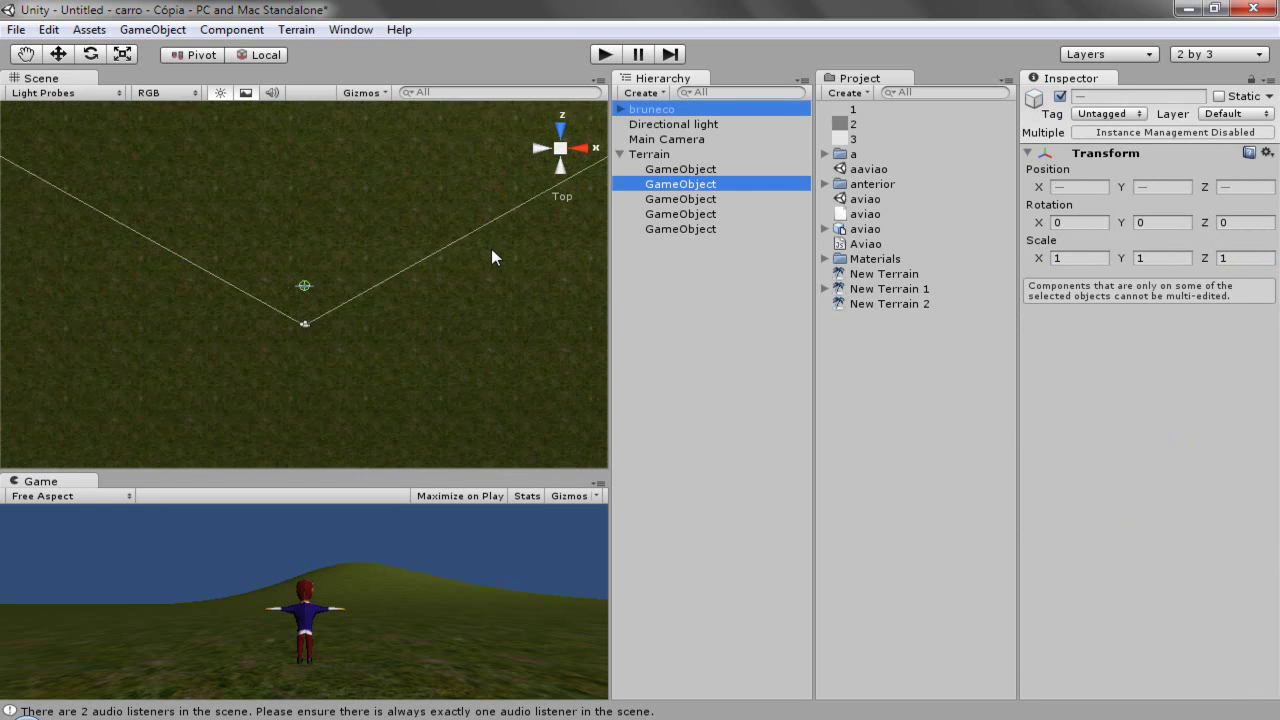
key(f)
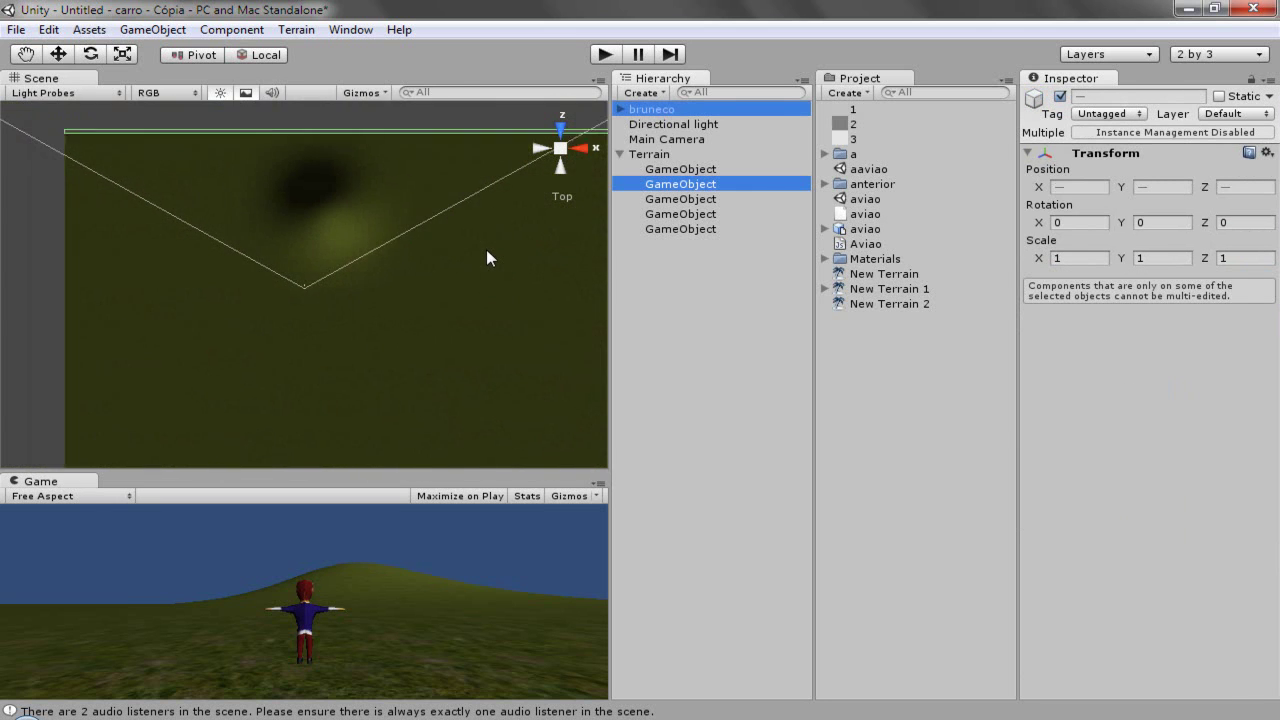
click(690, 172)
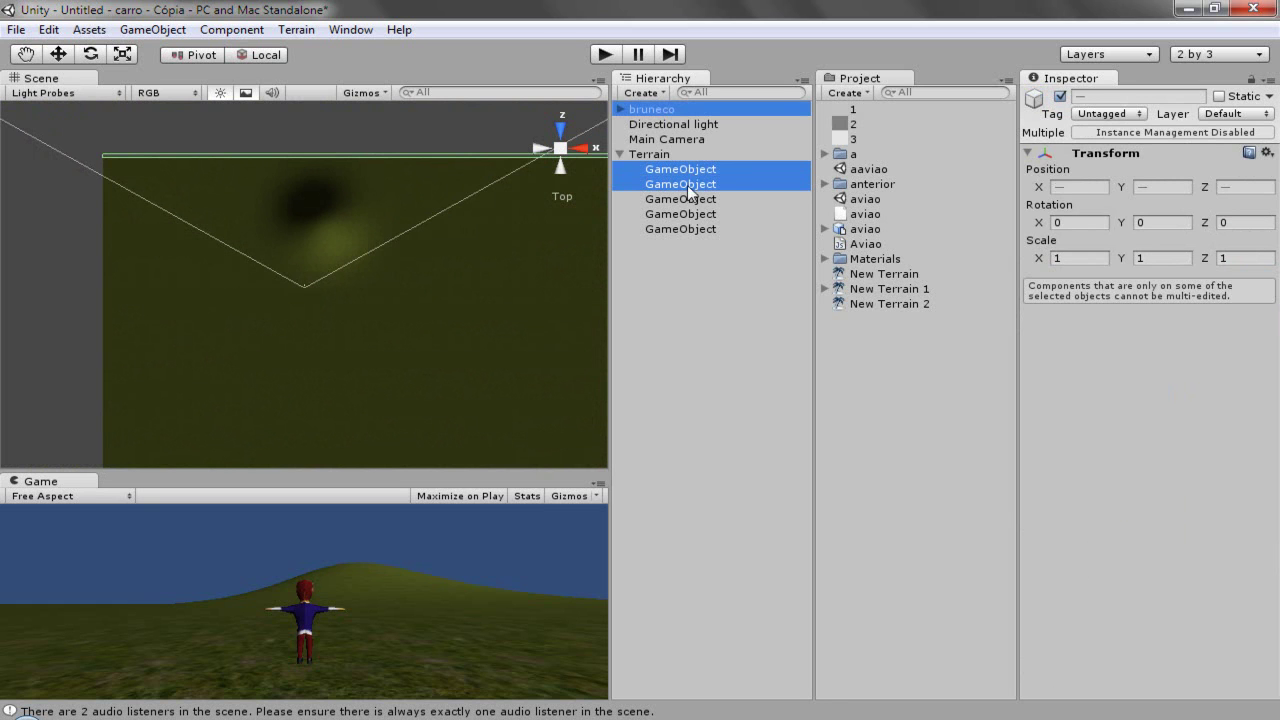
click(687, 227)
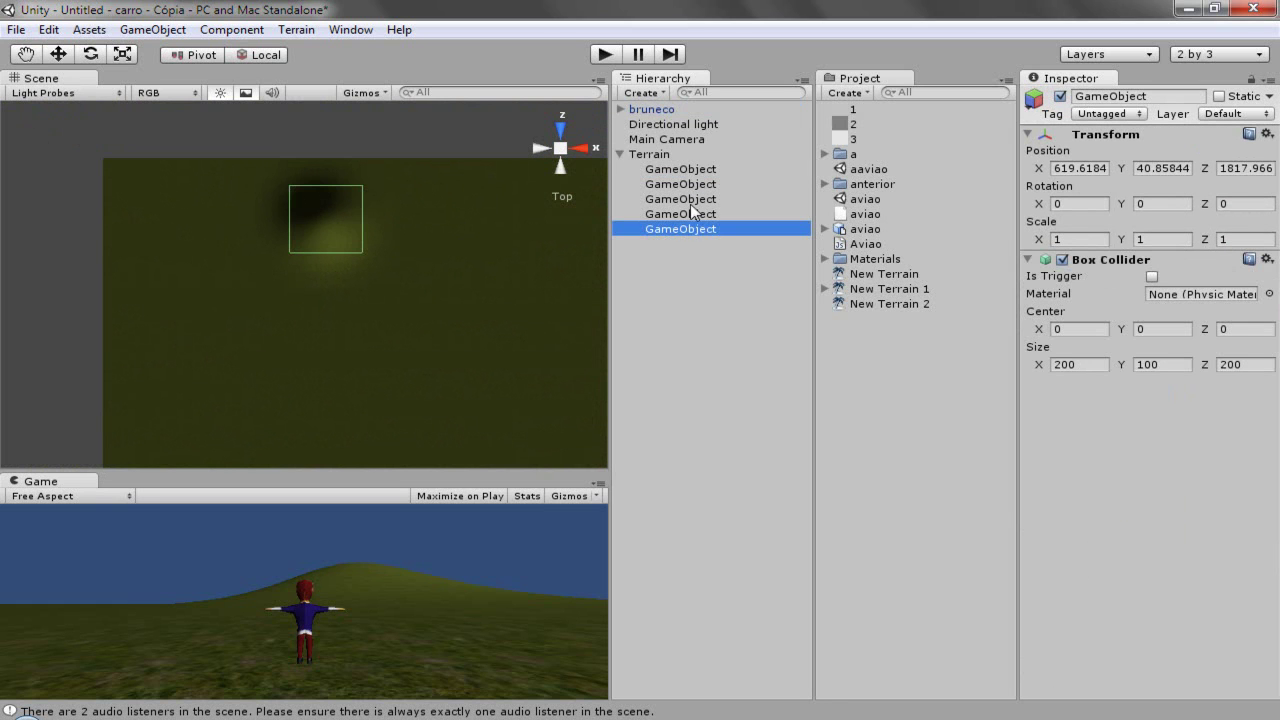
ctrl+click(665, 110)
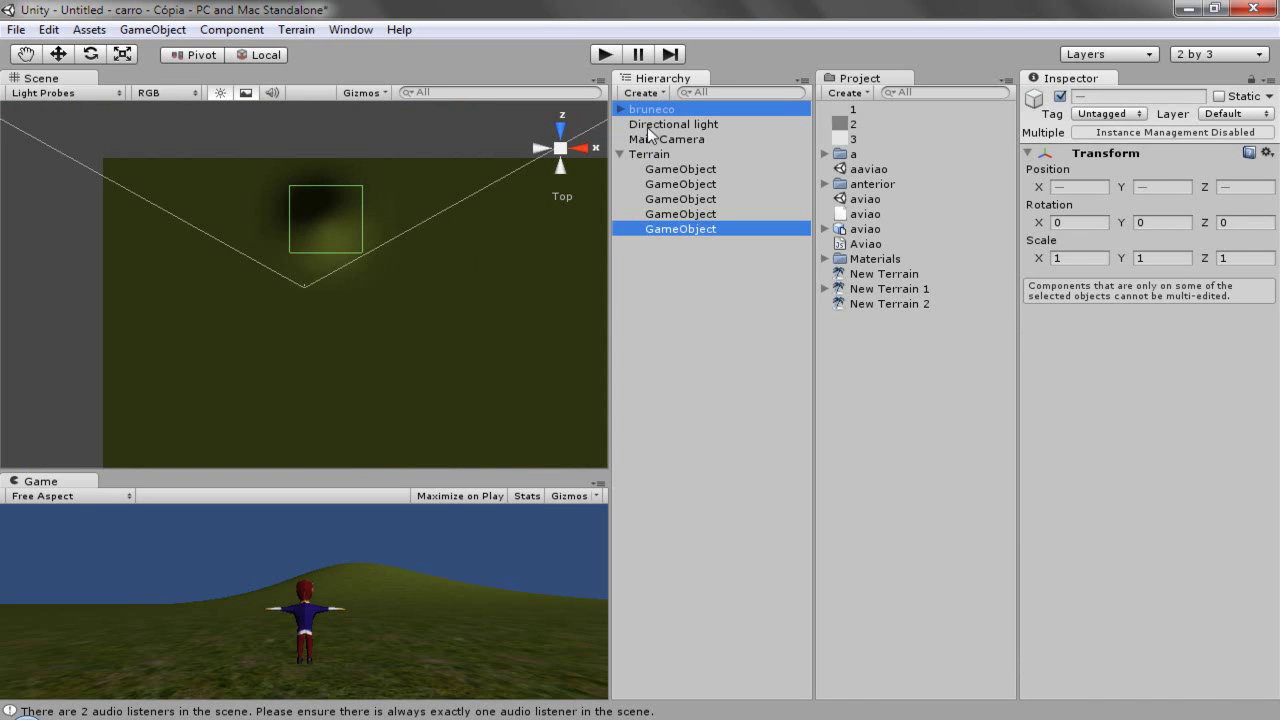
click(665, 111)
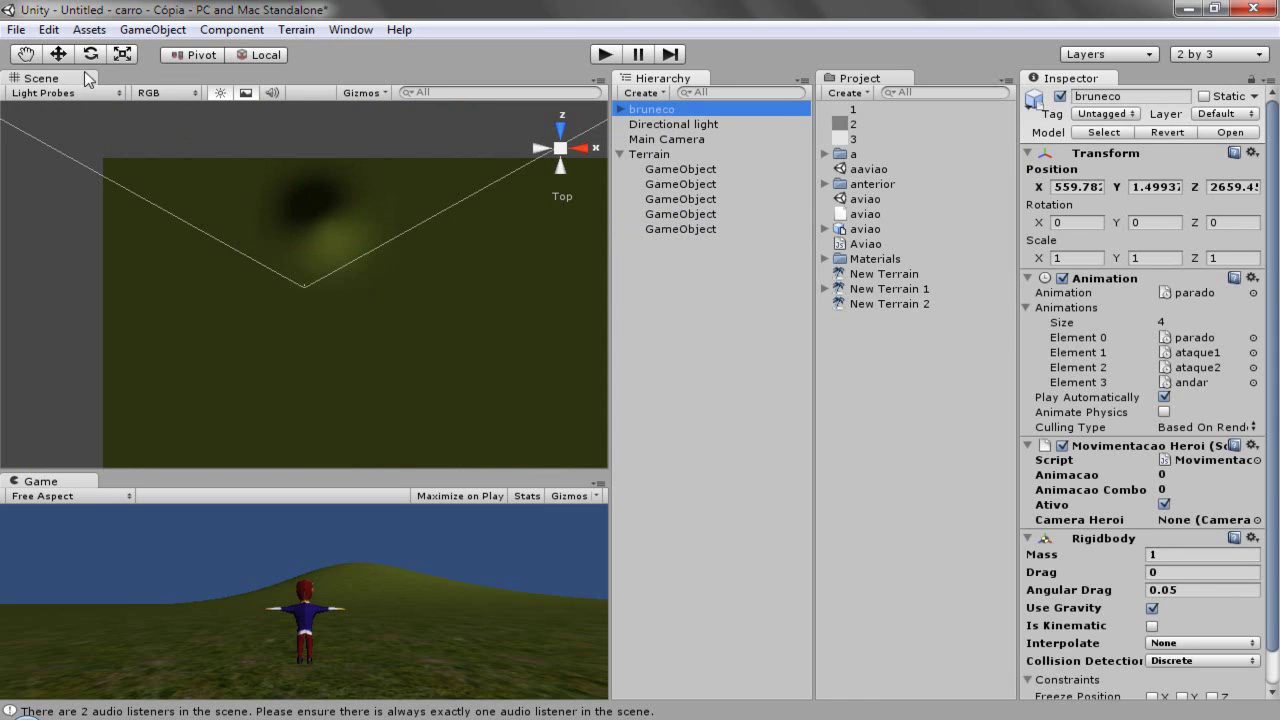
Move bruneco along Z and X over the hill, then raise it high along Y in Front view.
click(58, 54)
drag(302, 225, 305, 182)
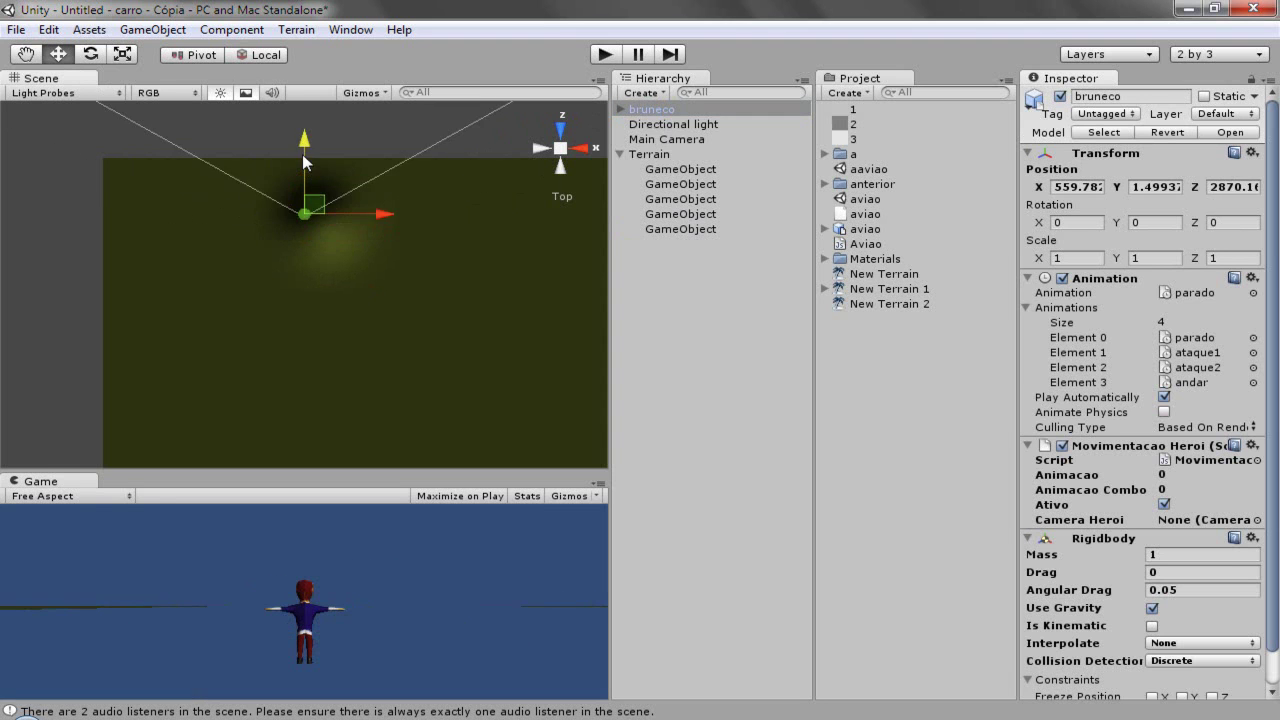
drag(384, 238, 404, 237)
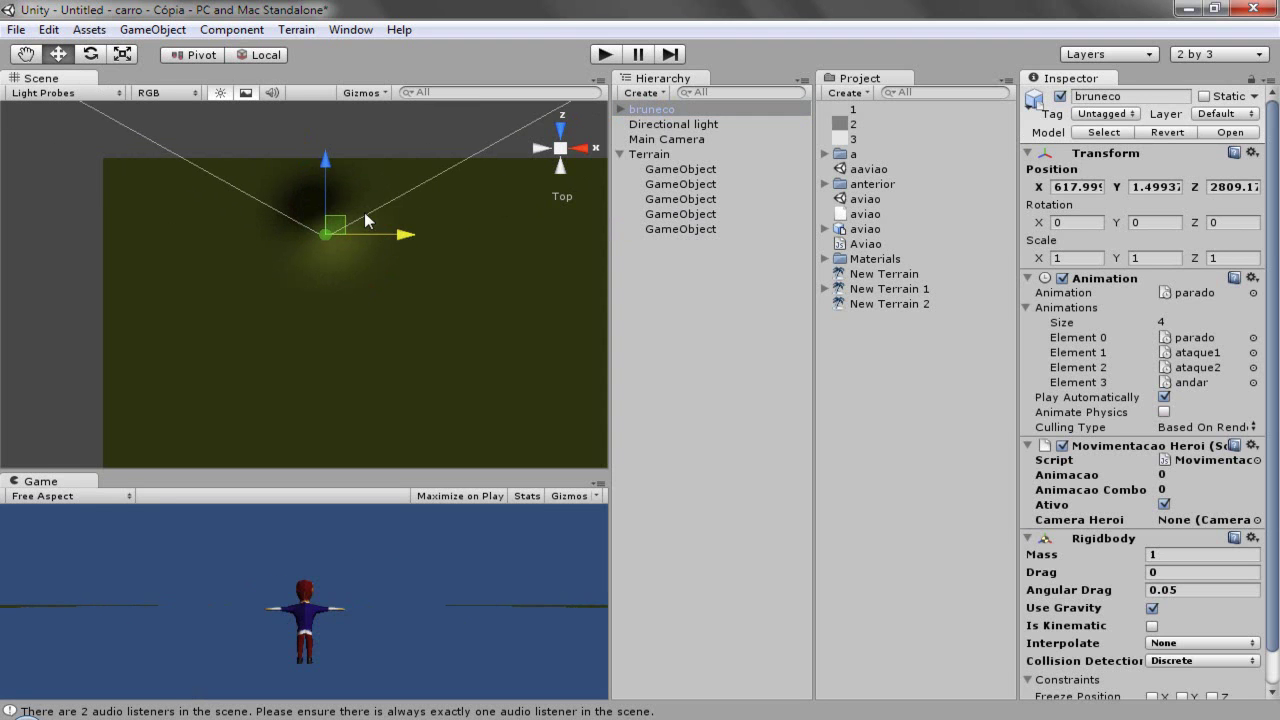
click(562, 141)
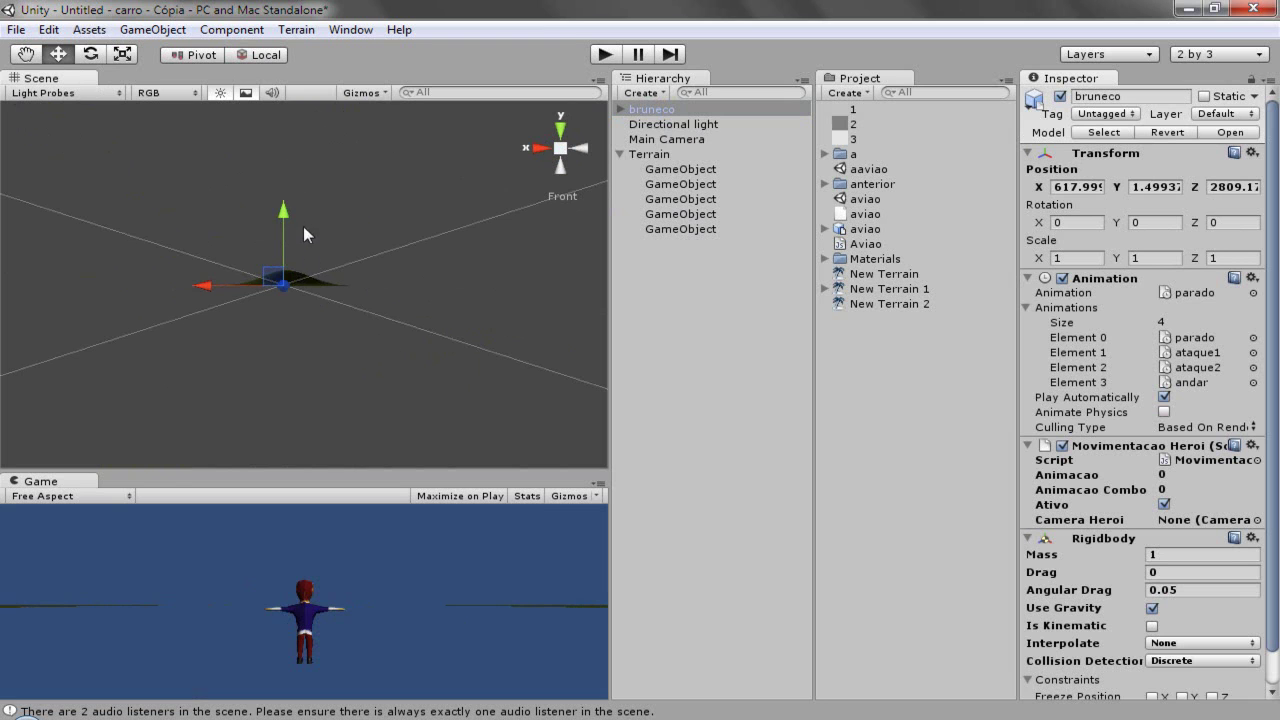
drag(288, 212, 293, 97)
Start Play mode with Maximize on Play enabled so the game view fills the editor.
click(604, 56)
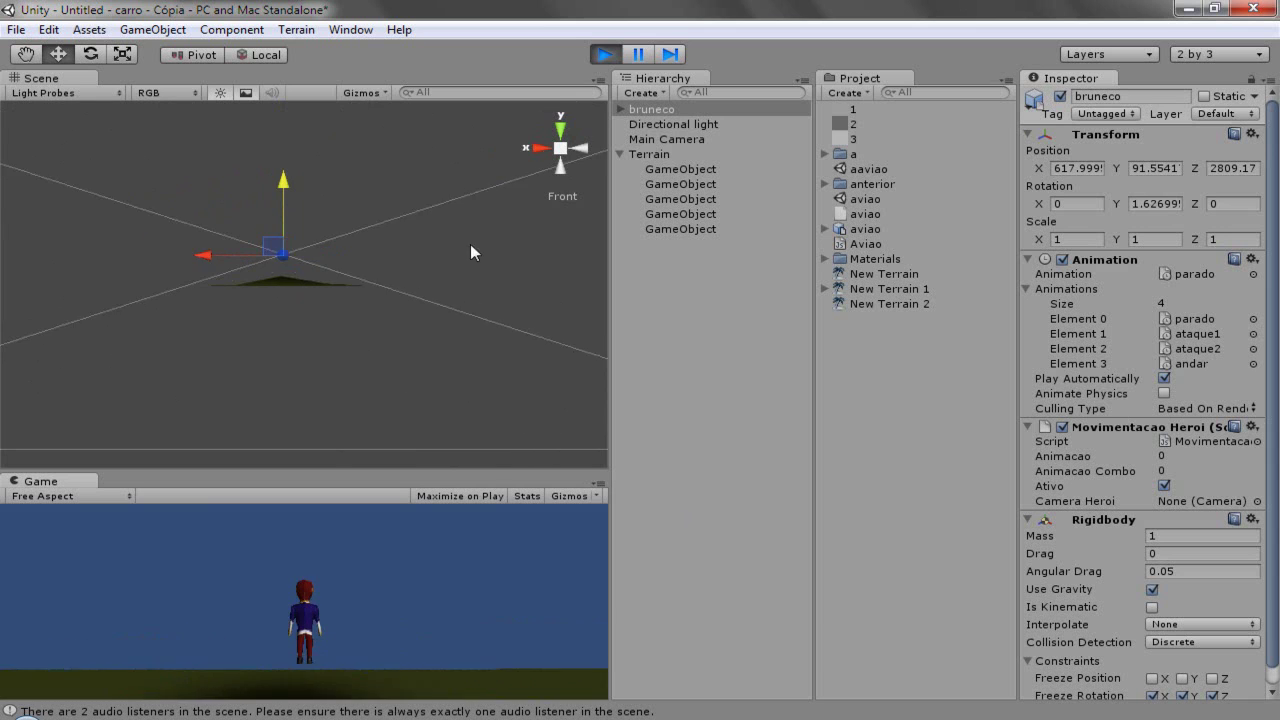
click(485, 500)
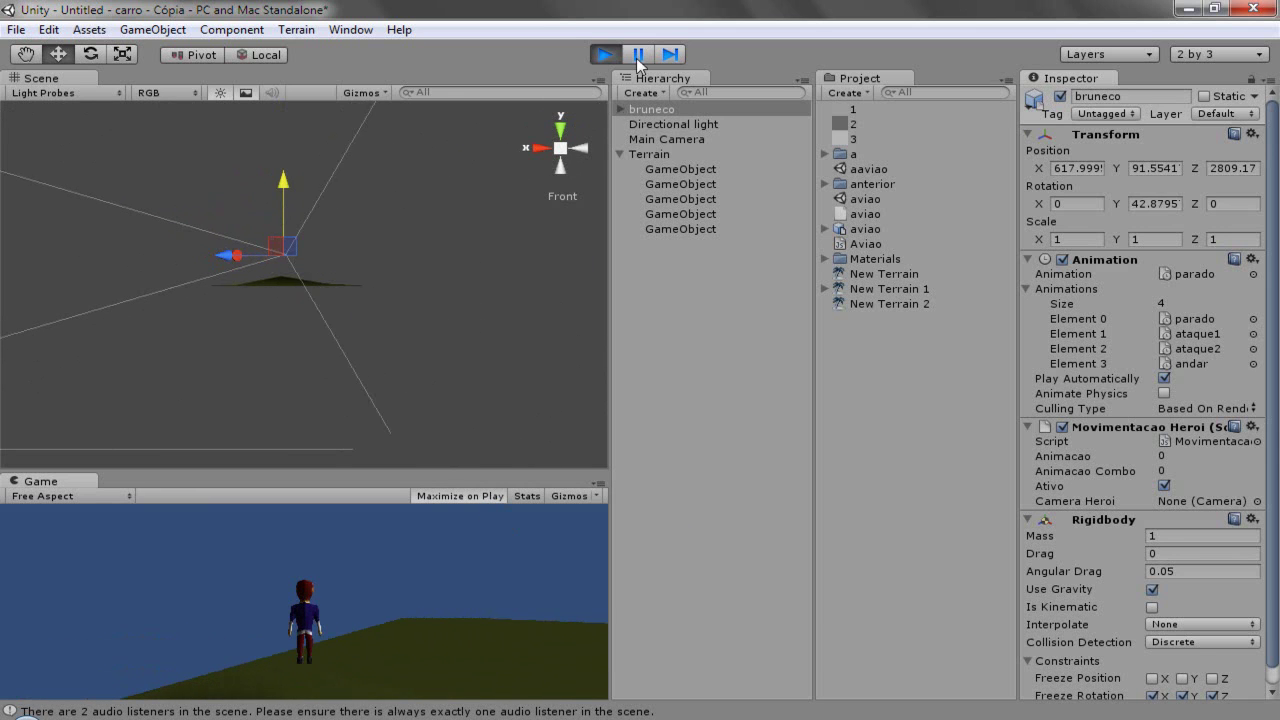
click(606, 54)
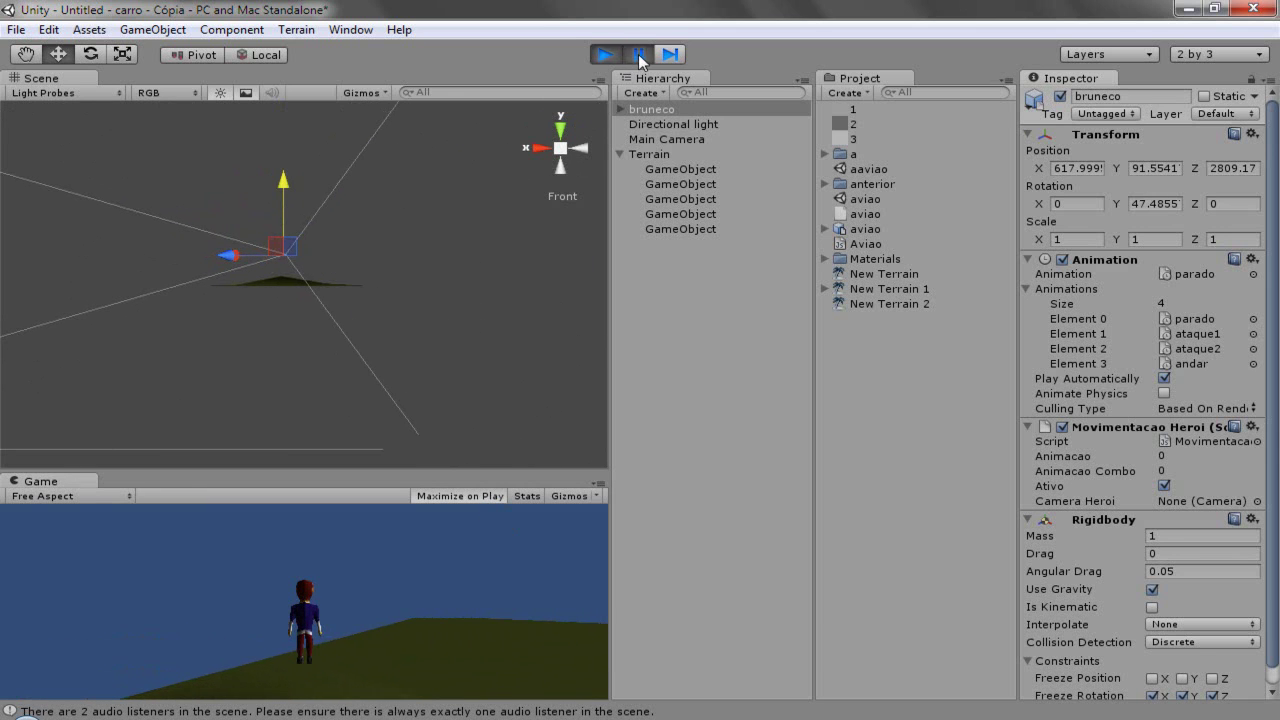
click(606, 54)
Run bruneco up the grassy hill with W, turn left with A, then stop playing.
key(w)
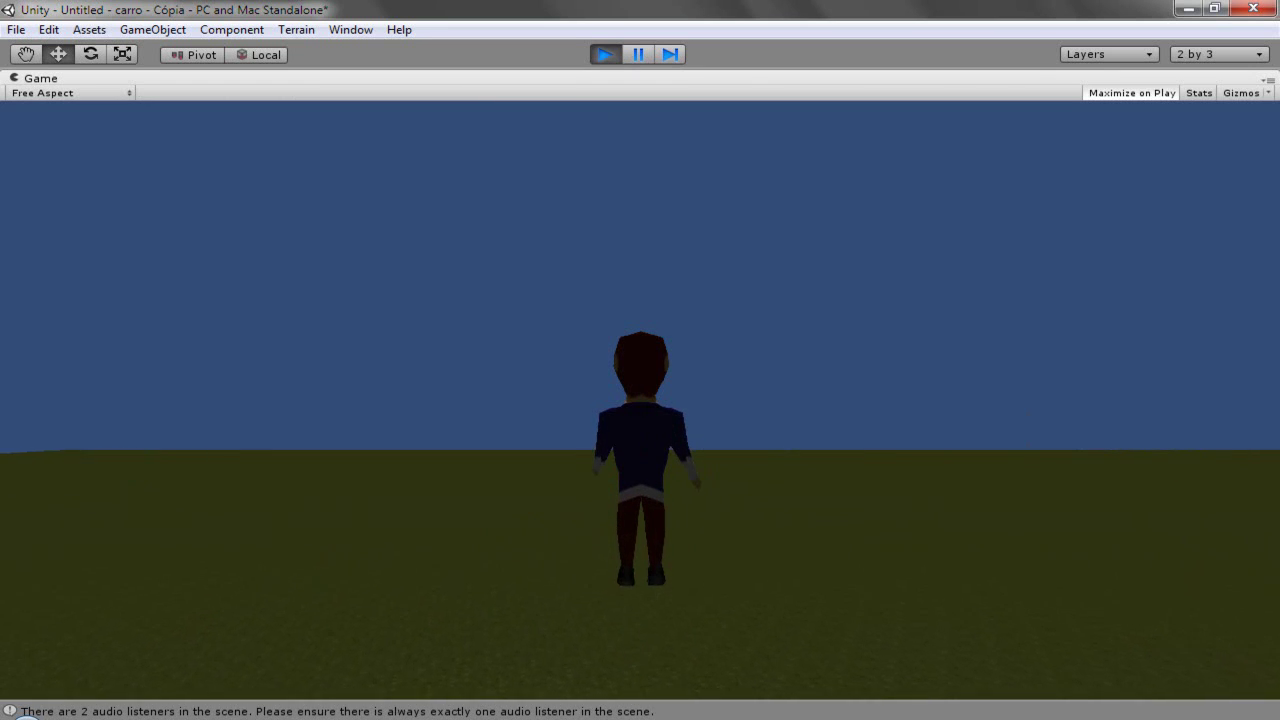
key(w)
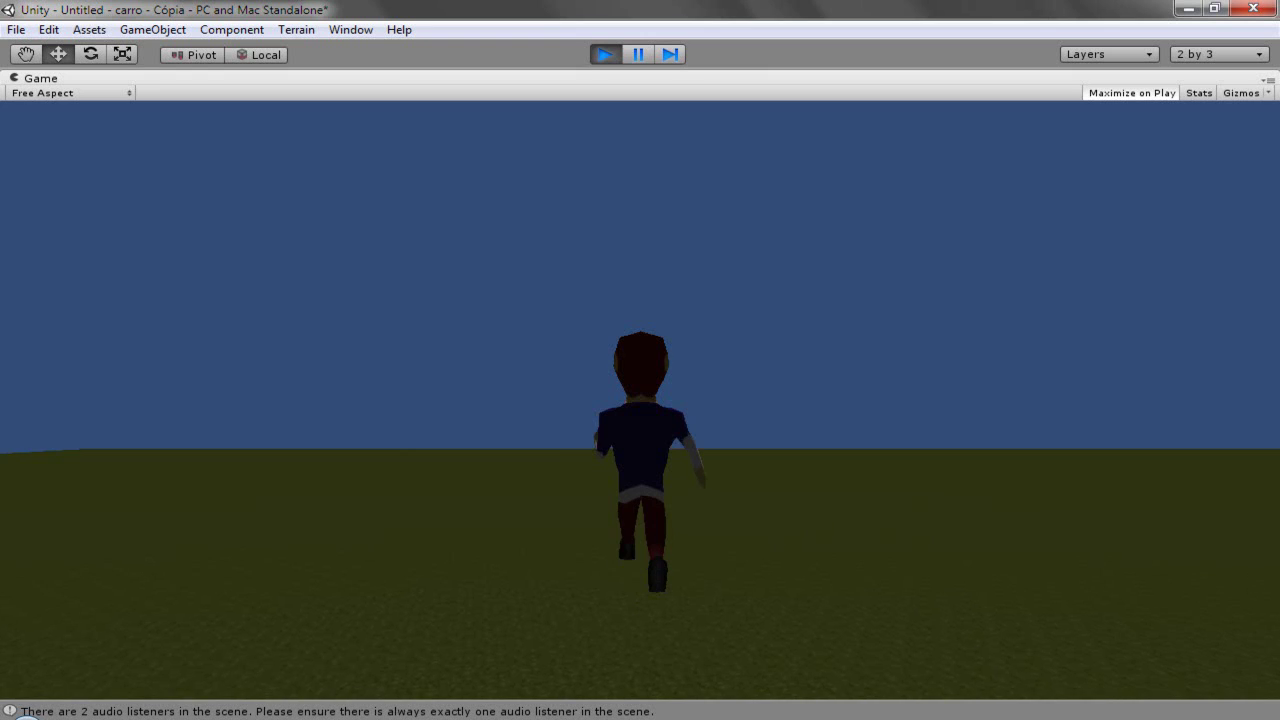
key(w)
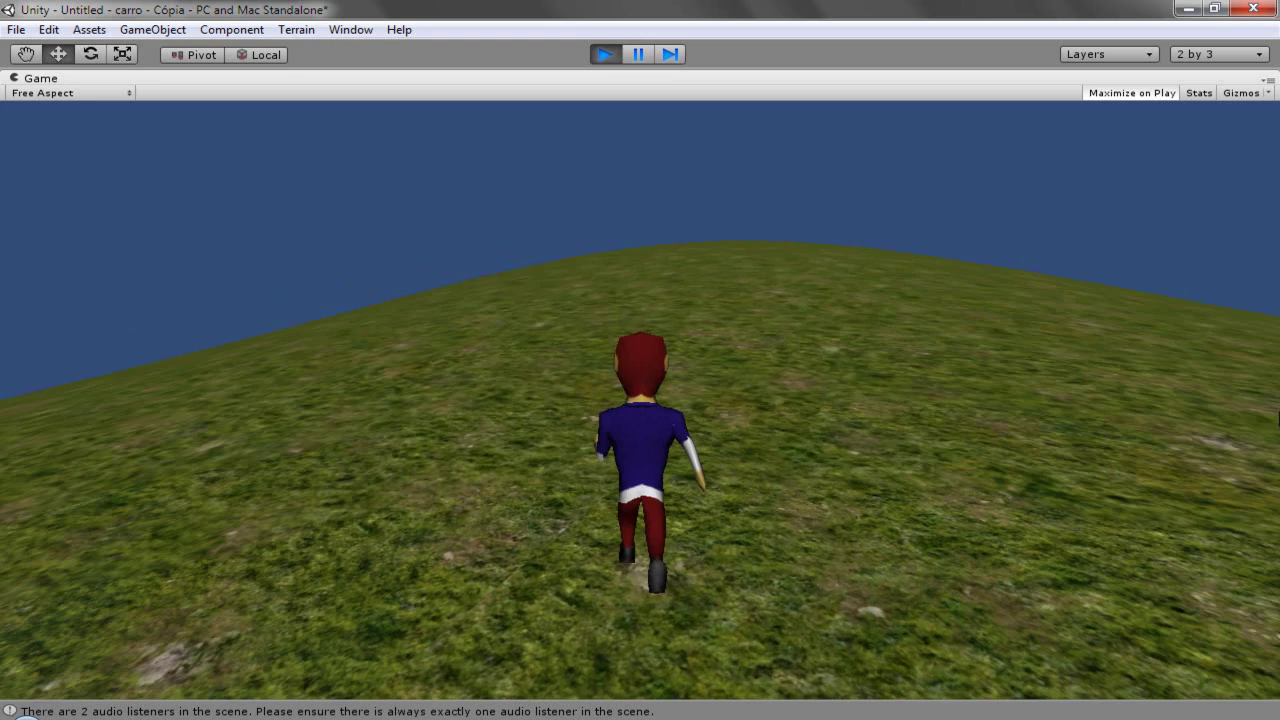
key(a)
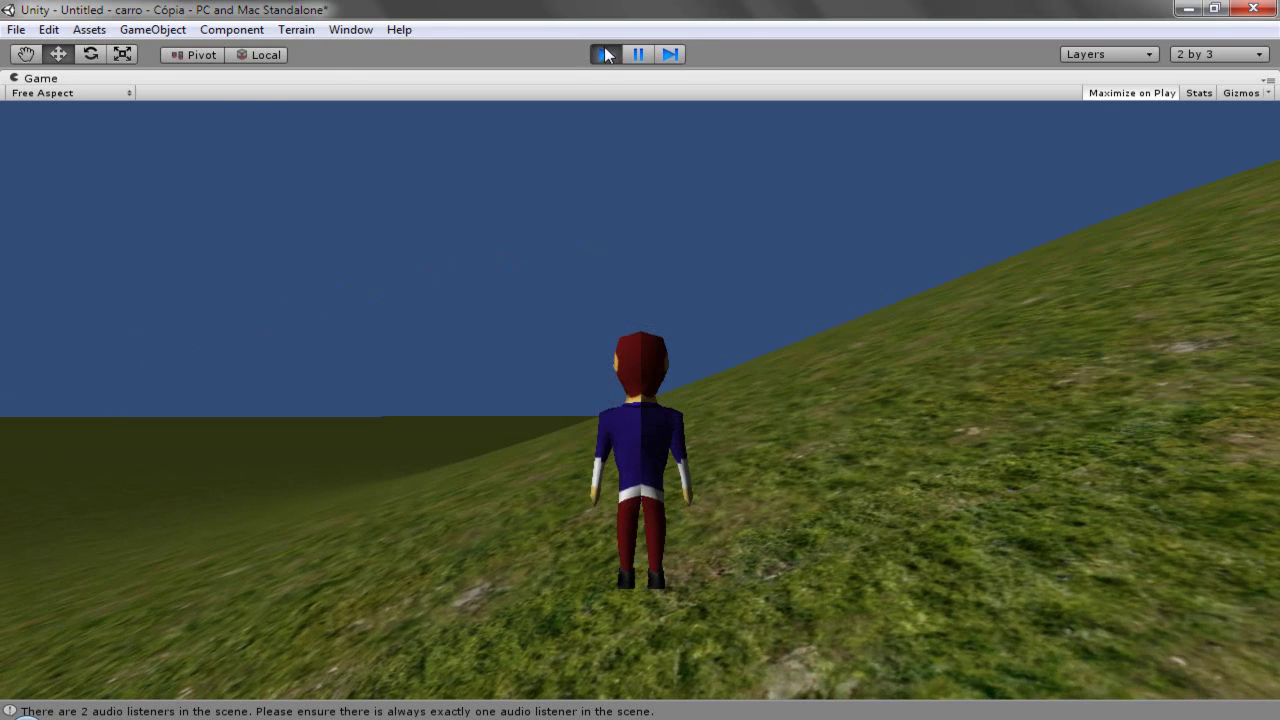
click(603, 54)
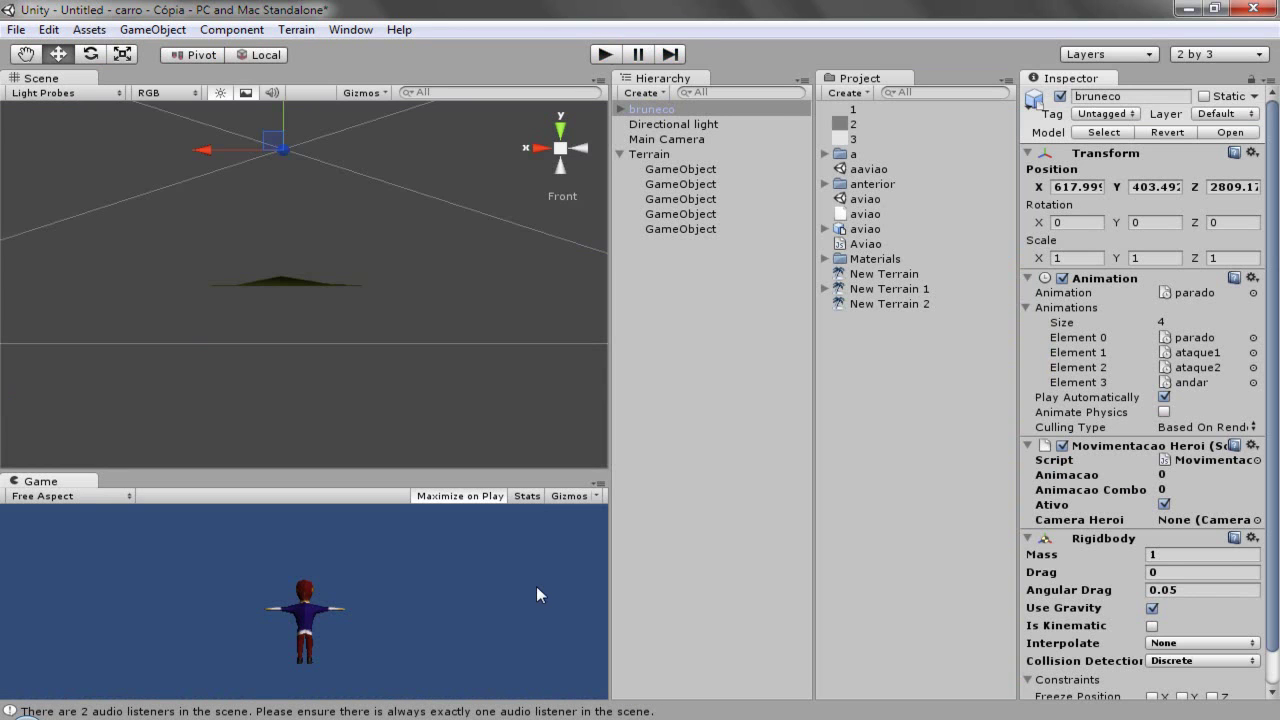